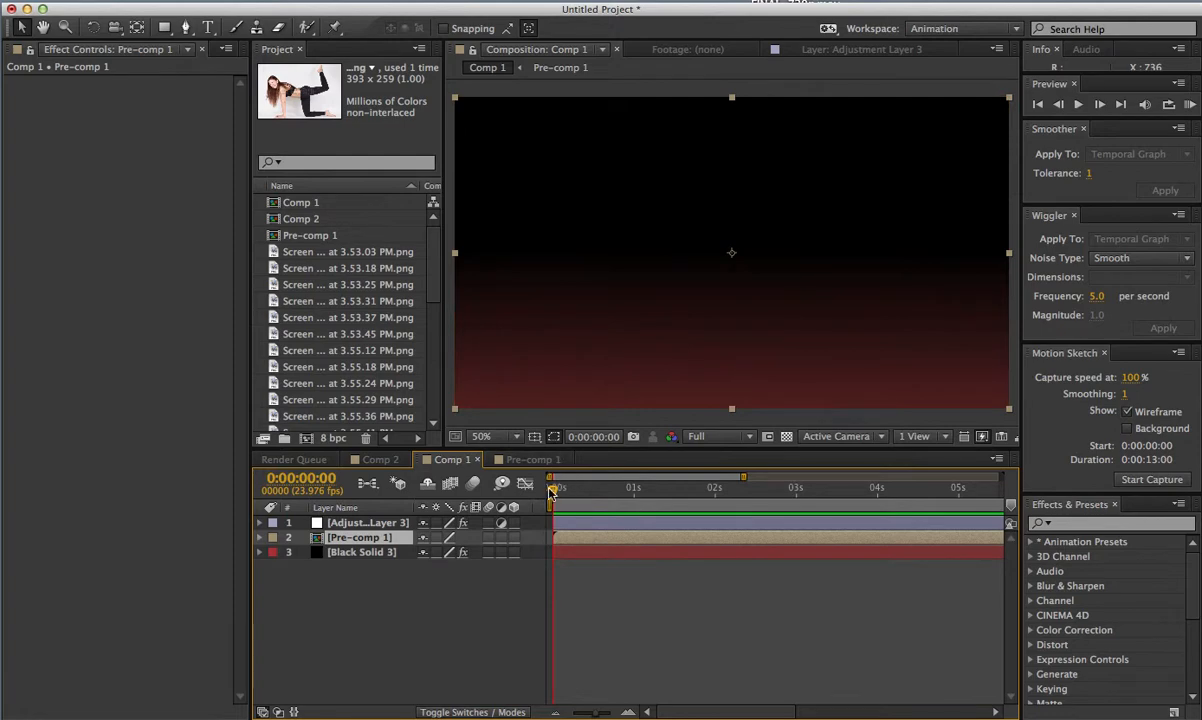
Step: Scrub through and play back Comp 1 to review the finished photo collage animation
left_click_drag(576, 491, 1015, 512)
left_click_drag(810, 507, 517, 505)
key("space")
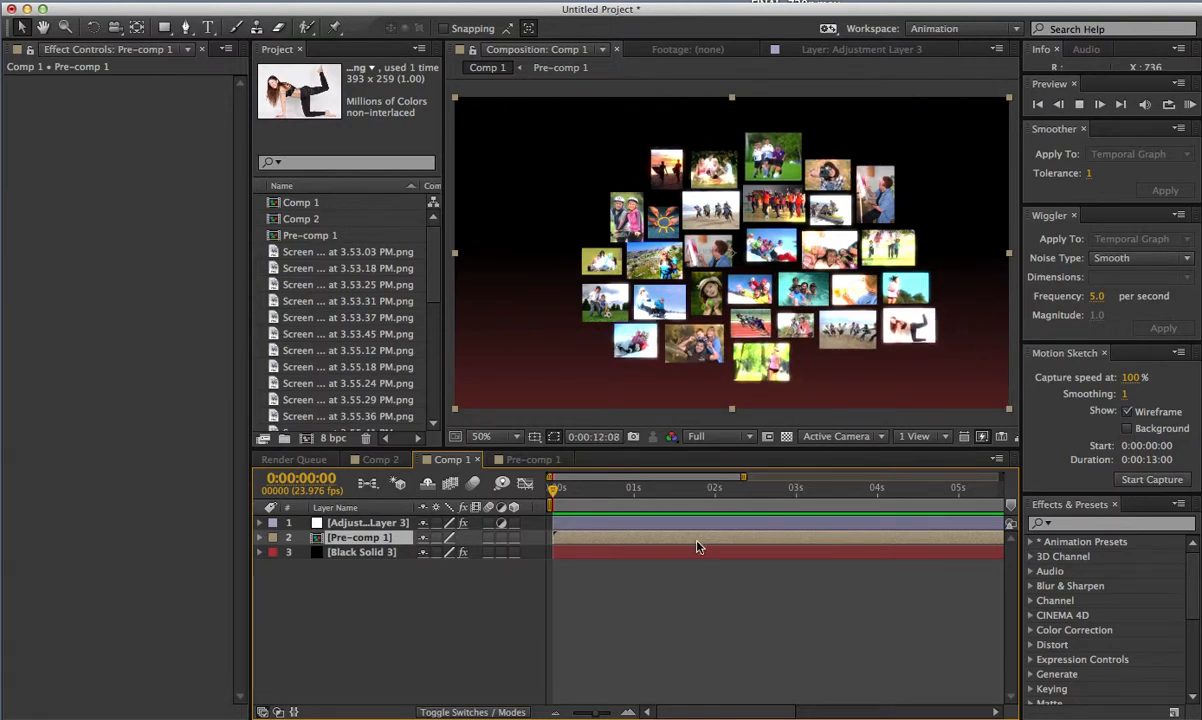
key("space")
left_click_drag(595, 492, 1022, 489)
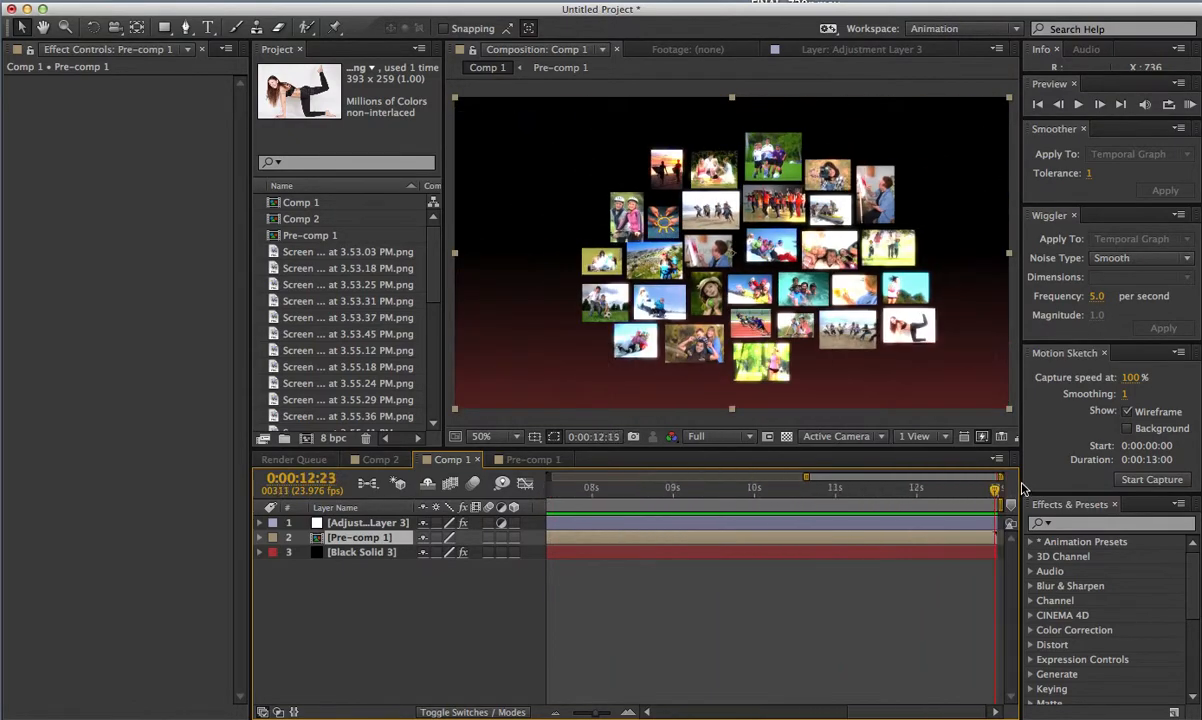
left_click_drag(838, 490, 477, 482)
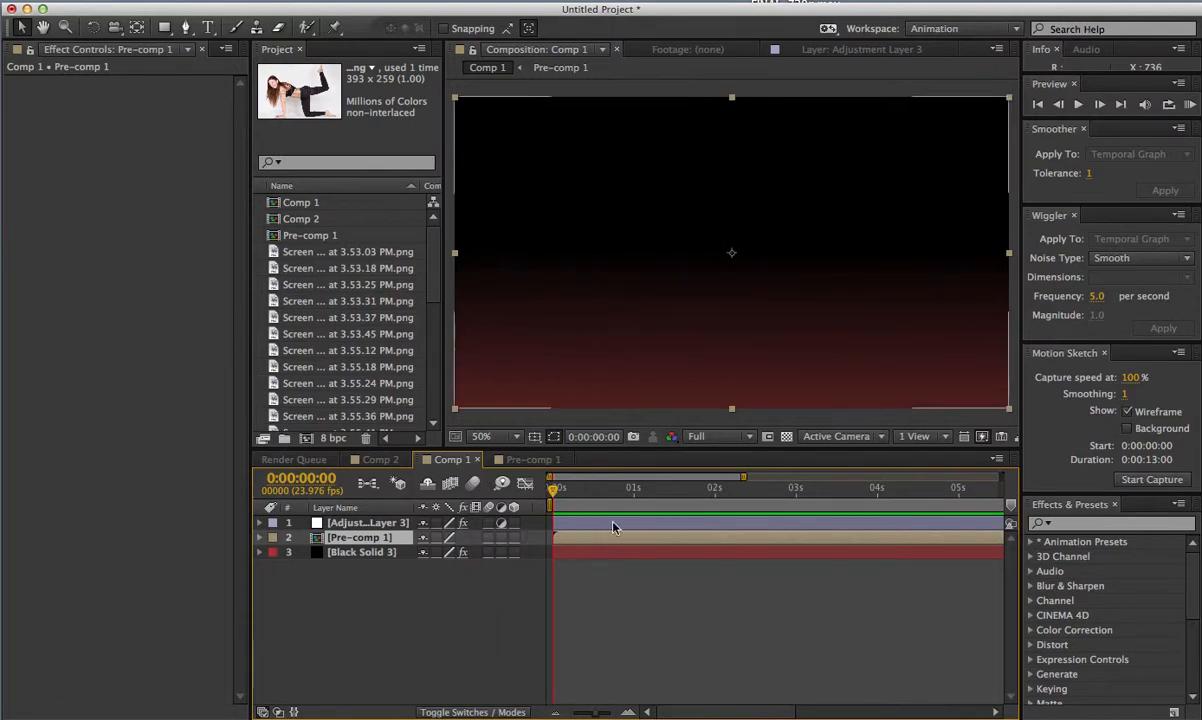
key("space")
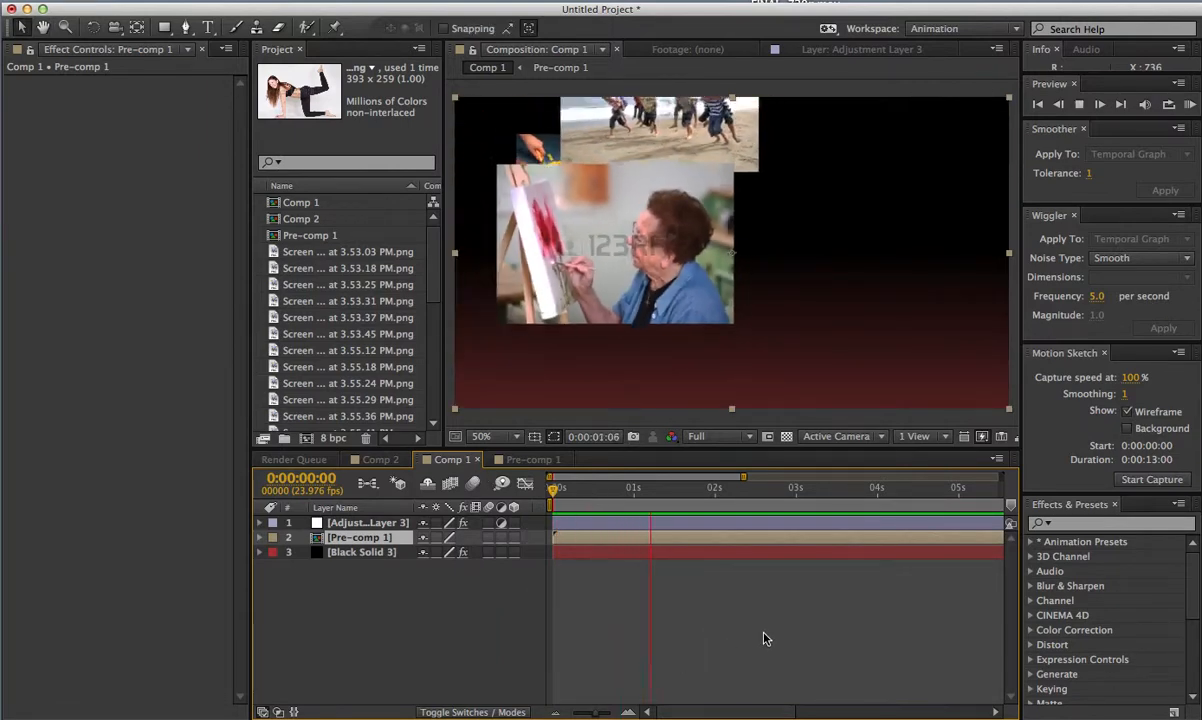
key("space")
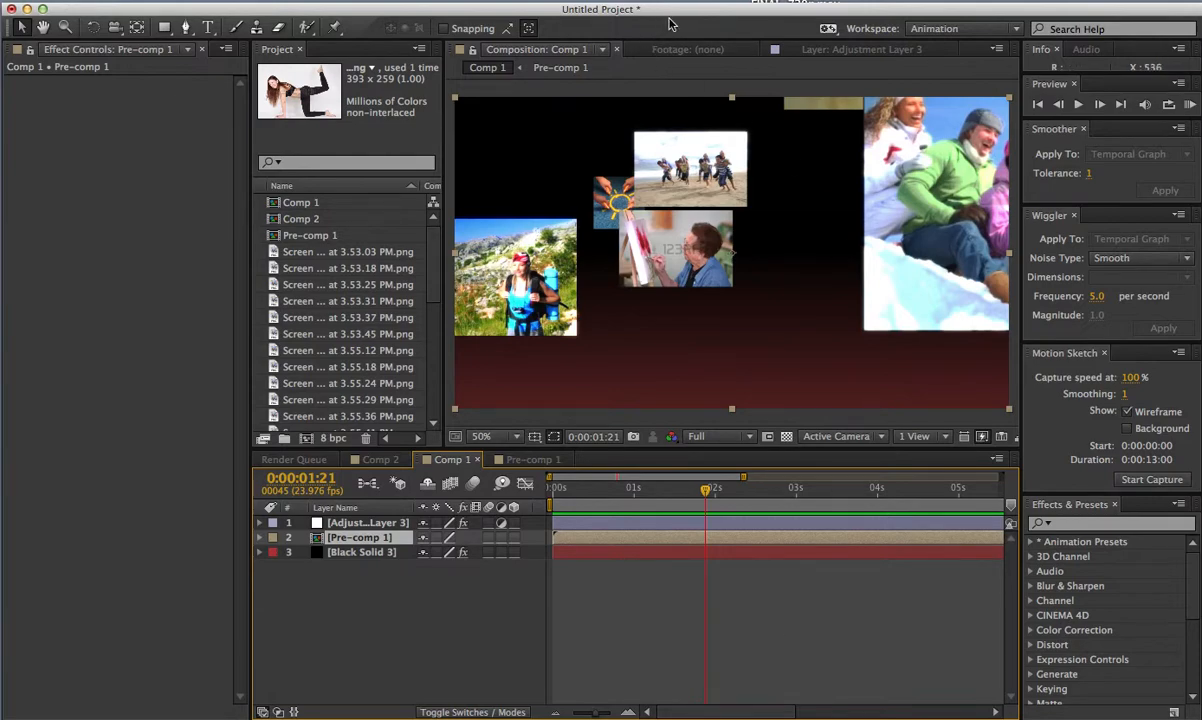
Step: Open Comp 2 and add a new black solid as its background layer
left_click(388, 461)
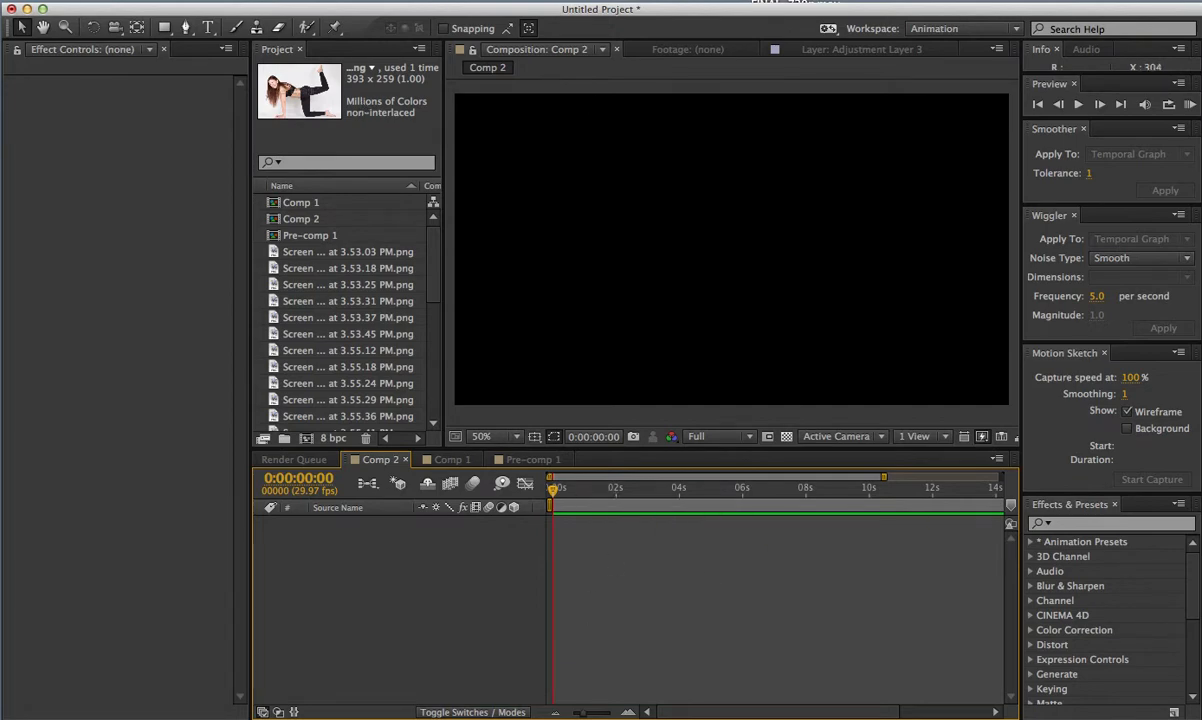
key("super+y")
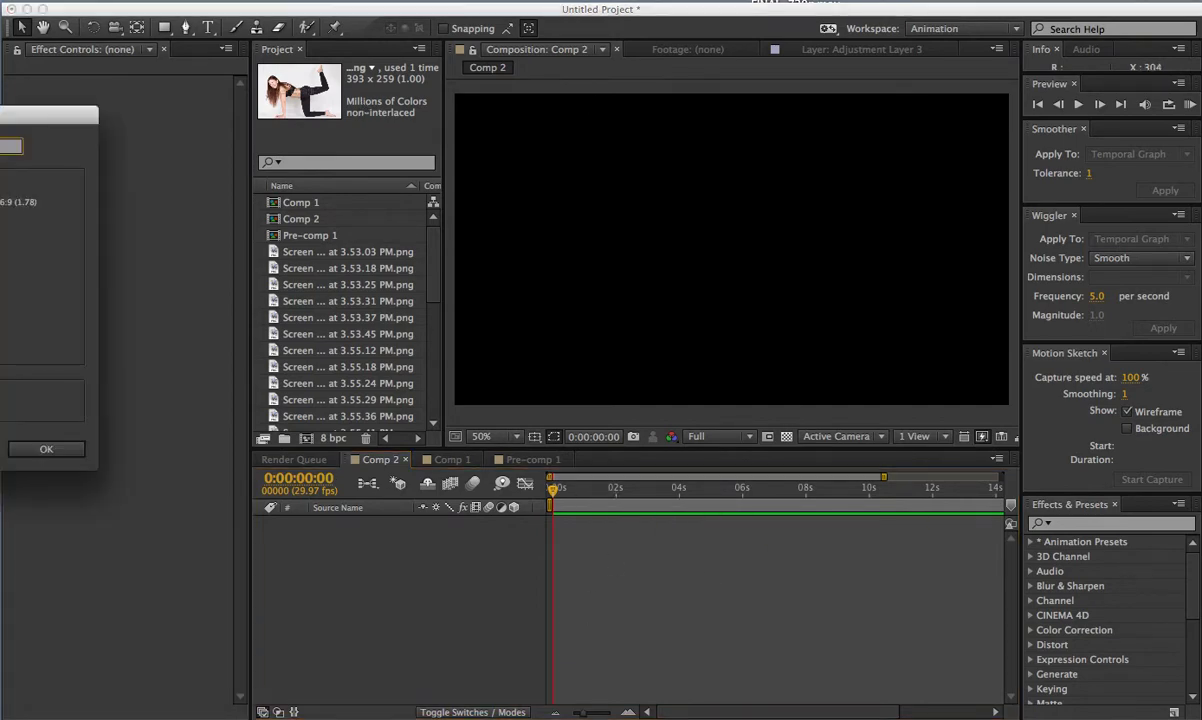
left_click(46, 449)
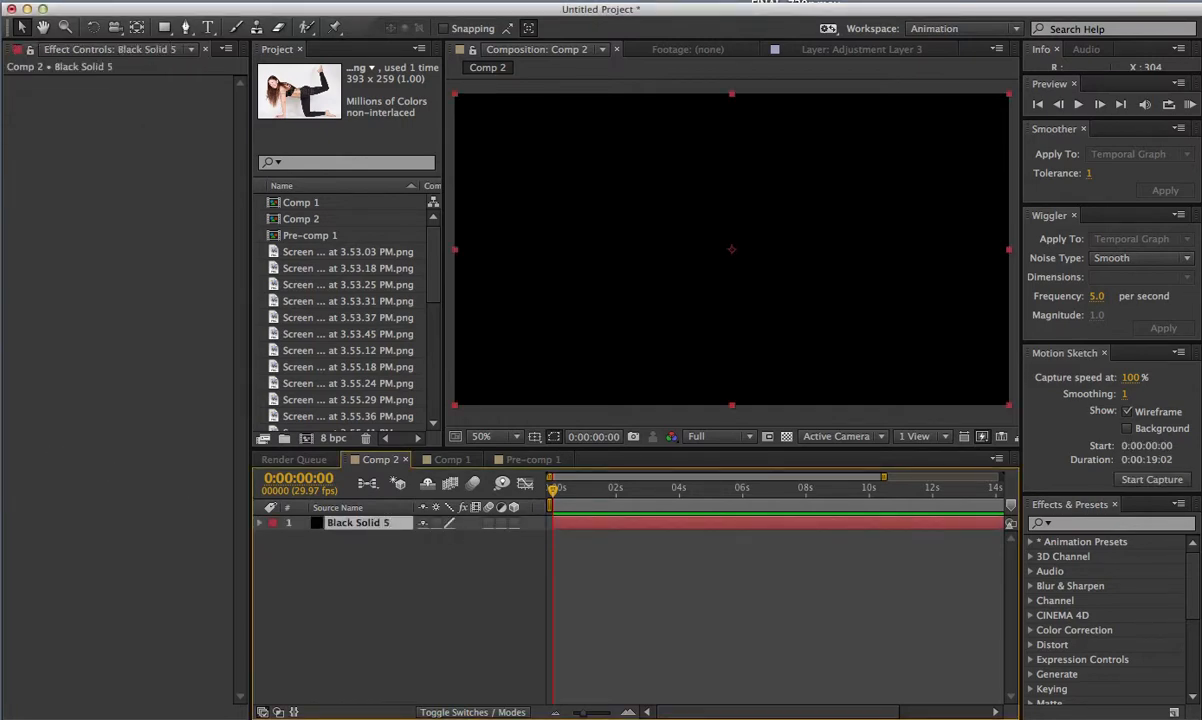
Step: Apply a Gradient Ramp to the black solid, starting at about 650, 358 and ending in dark red
key("alt+shift+super+e")
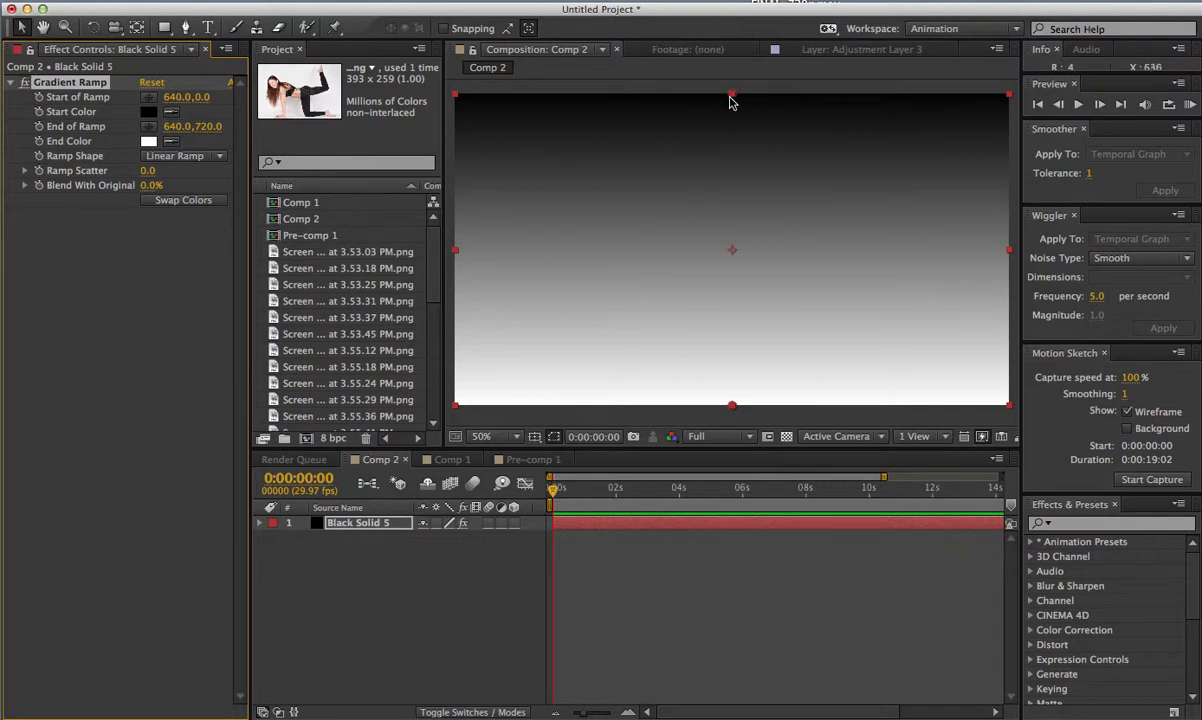
left_click_drag(735, 96, 738, 248)
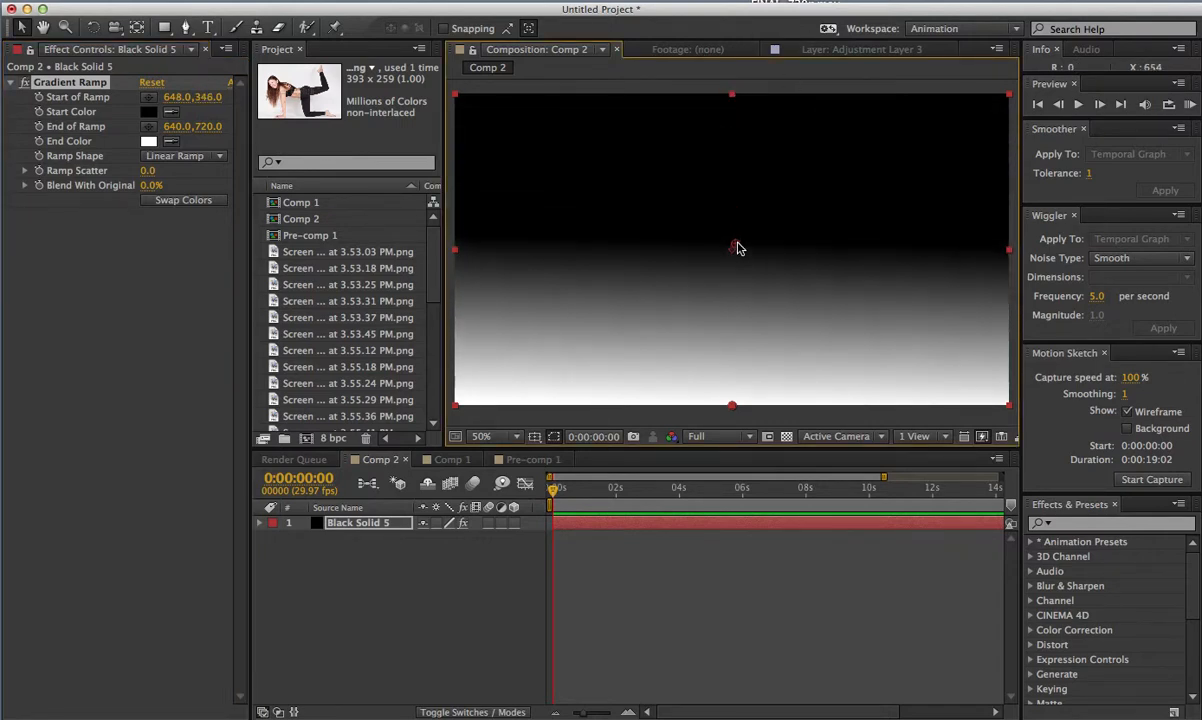
left_click(148, 141)
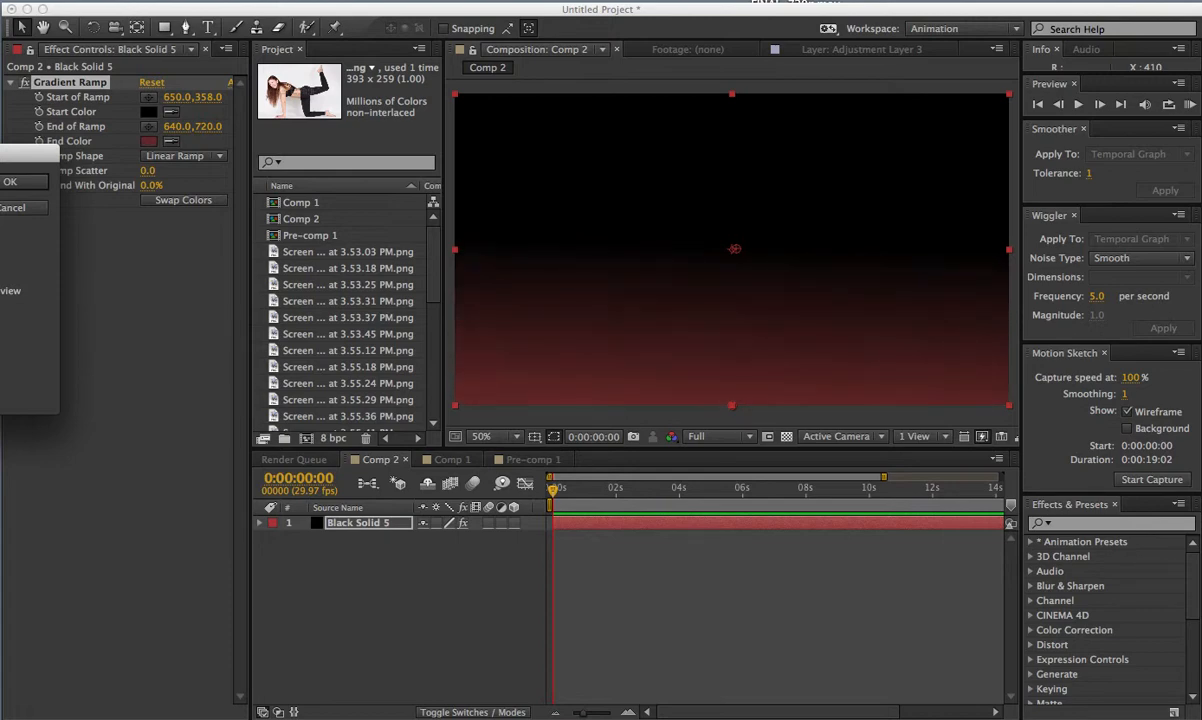
left_click(7, 183)
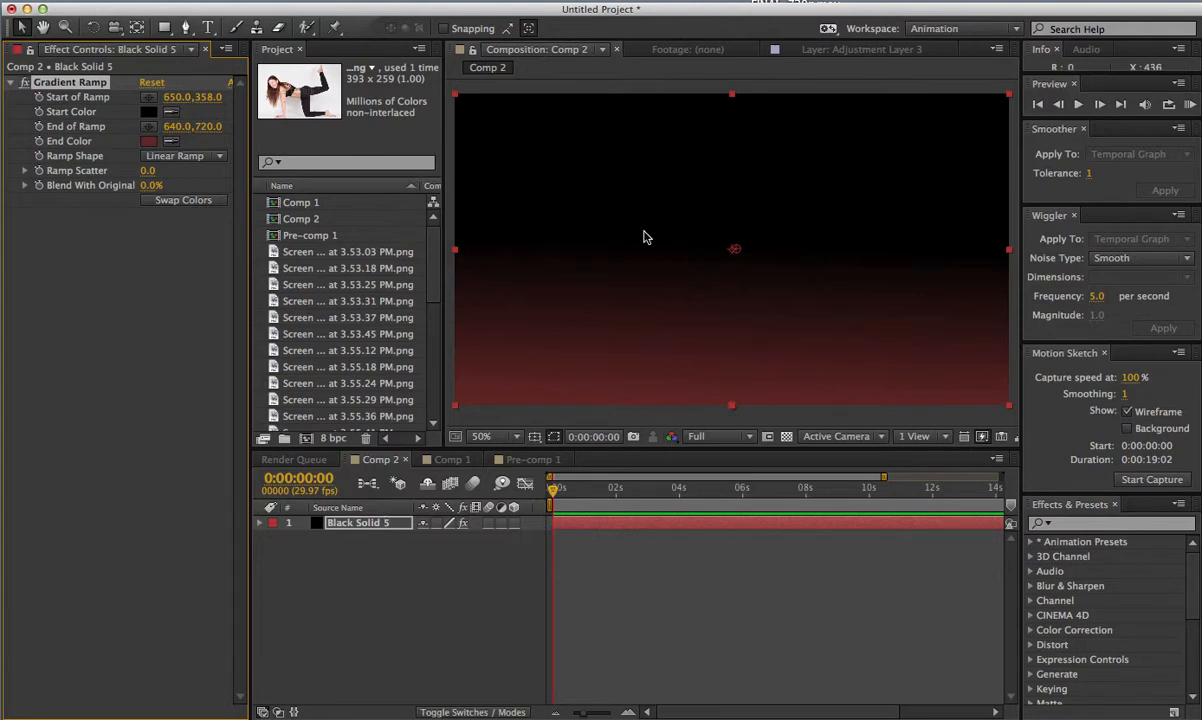
left_click(640, 603)
Step: Add the 3.53.03 sun image and the 3.53.18 beach image, scaled down and placed side by side above the composition's centre
left_click(367, 252)
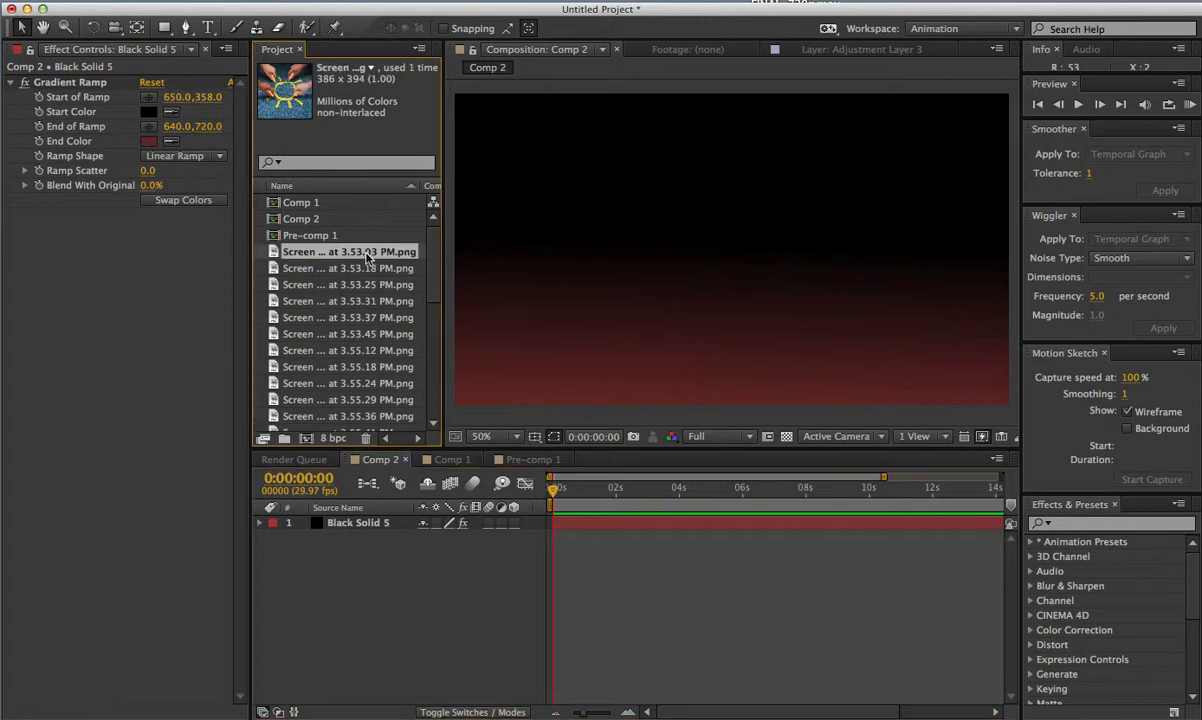
left_click_drag(272, 254, 661, 228)
left_click_drag(746, 141, 656, 195)
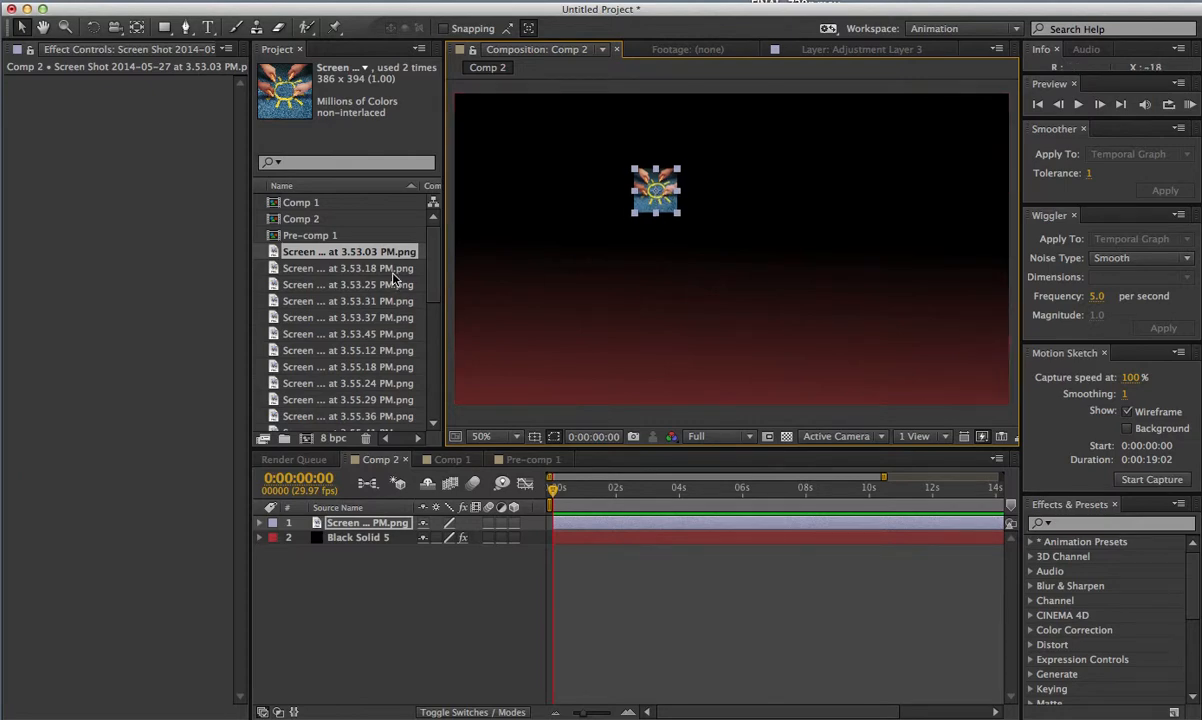
left_click_drag(393, 274, 808, 204)
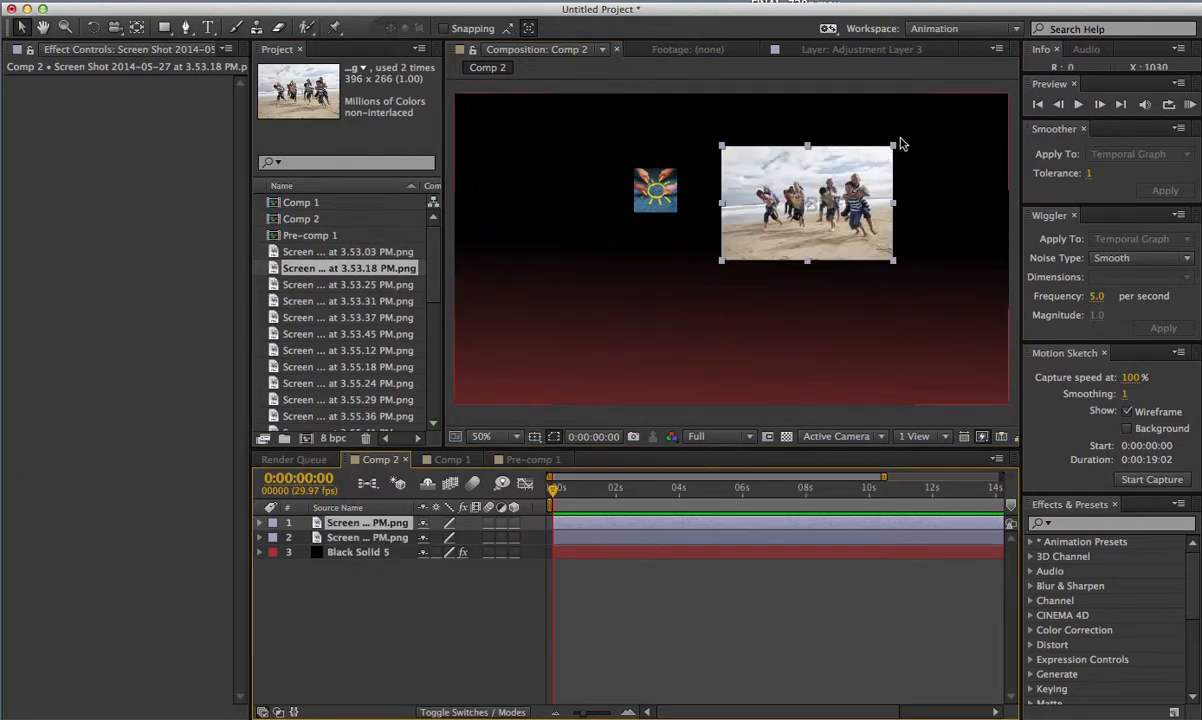
left_click_drag(900, 144, 717, 179)
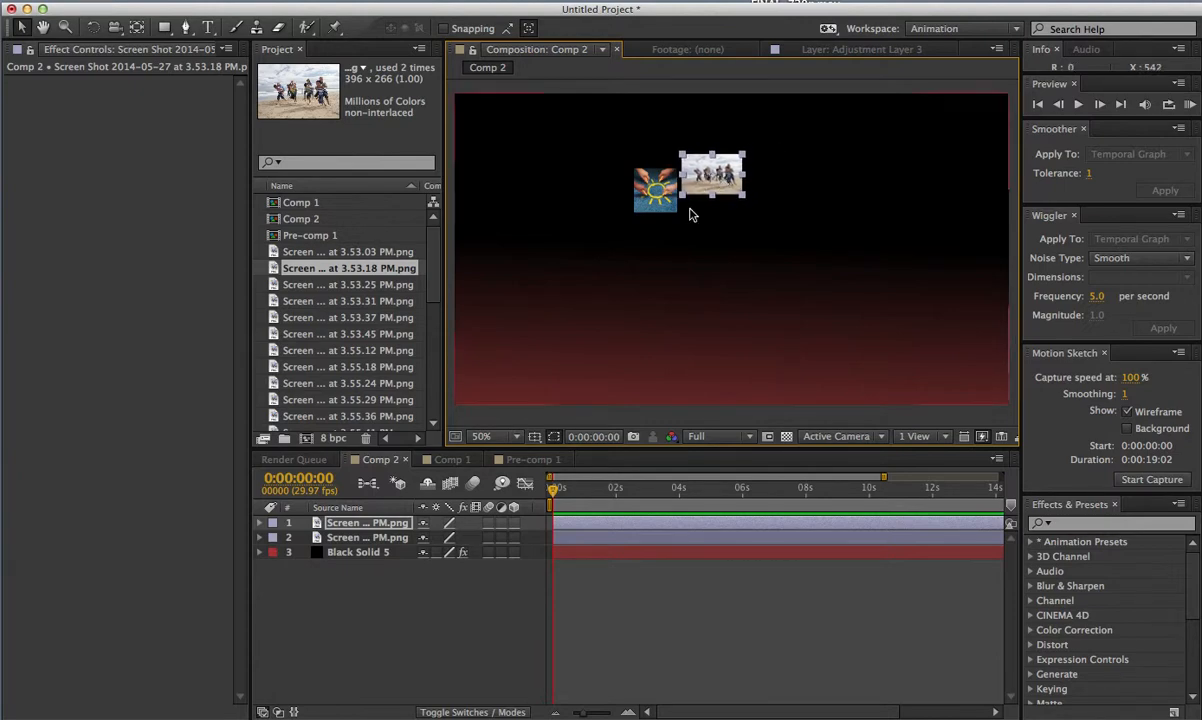
Step: Add the 3.53.25 painter image below the beach photo and the 3.53.31 hiker image below the sun photo, both scaled down
left_click(359, 286)
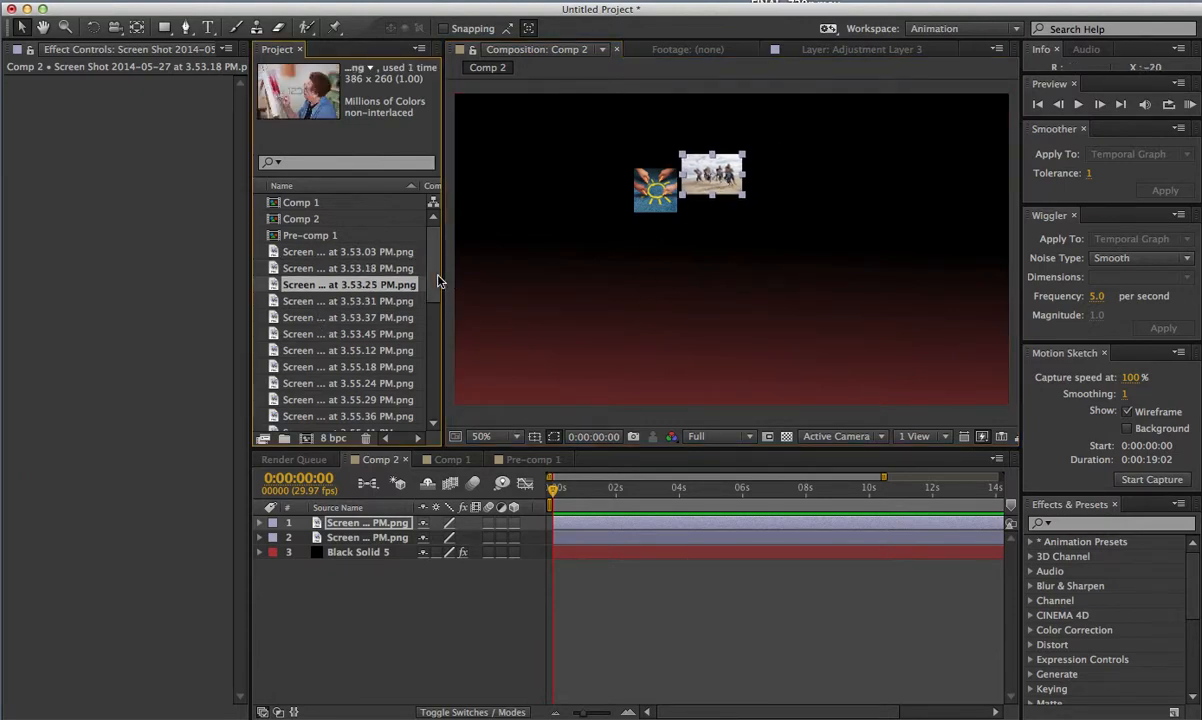
left_click_drag(371, 287, 800, 280)
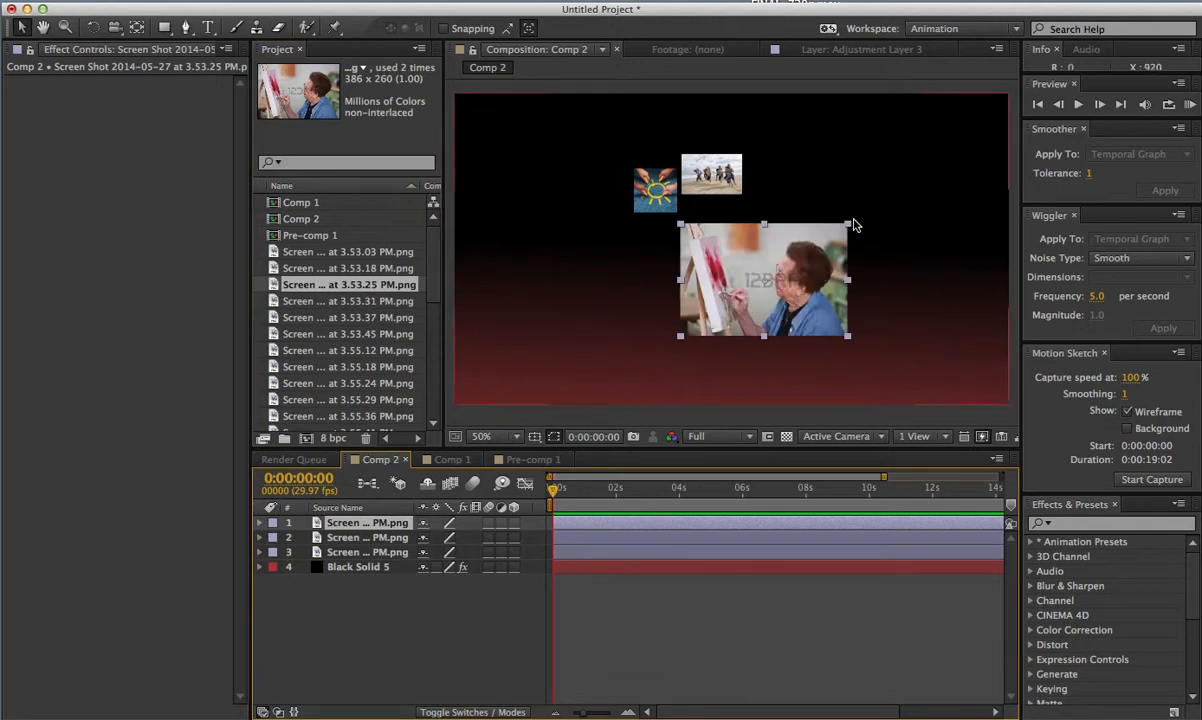
mouse_move(845, 236)
left_mouse_down()
mouse_move(800, 257)
mouse_move(728, 221)
left_mouse_up()
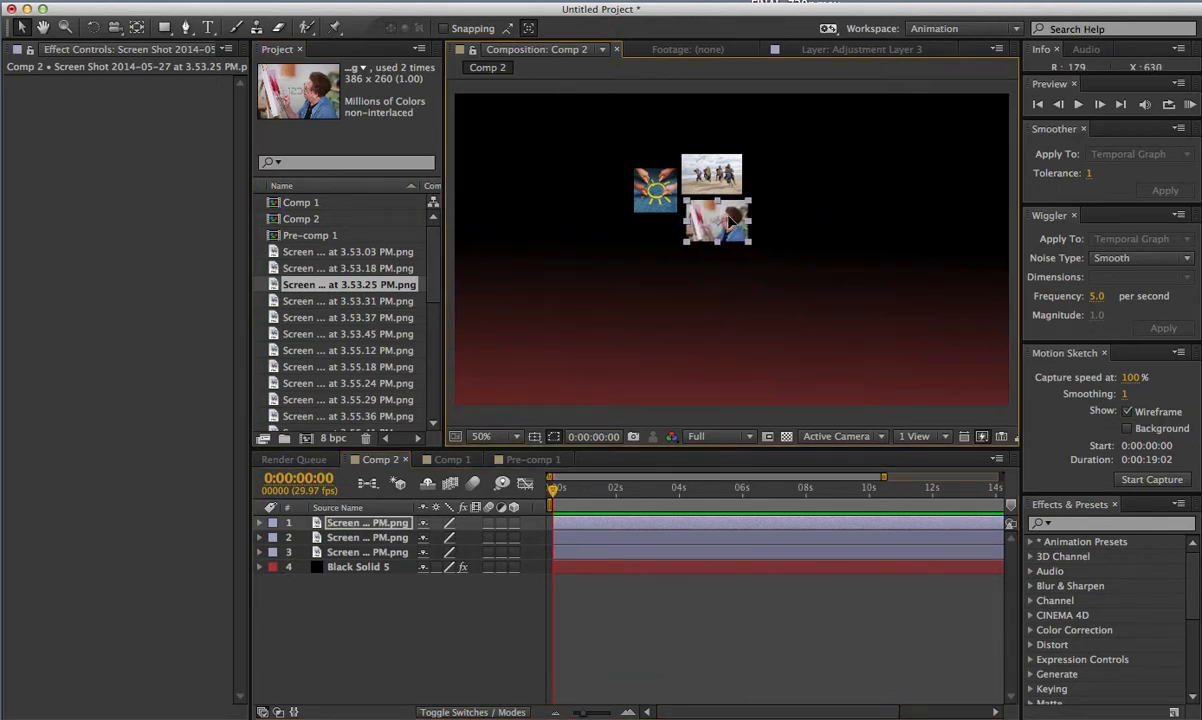
left_click(400, 302)
mouse_move(390, 307)
left_mouse_down()
mouse_move(671, 303)
mouse_move(751, 279)
mouse_move(693, 299)
mouse_move(661, 268)
mouse_move(664, 233)
left_mouse_up()
Step: Add the 3.53.37 dancers image beside the beach photo and the 3.53.45 snow image below the painter, both scaled down
left_click(398, 317)
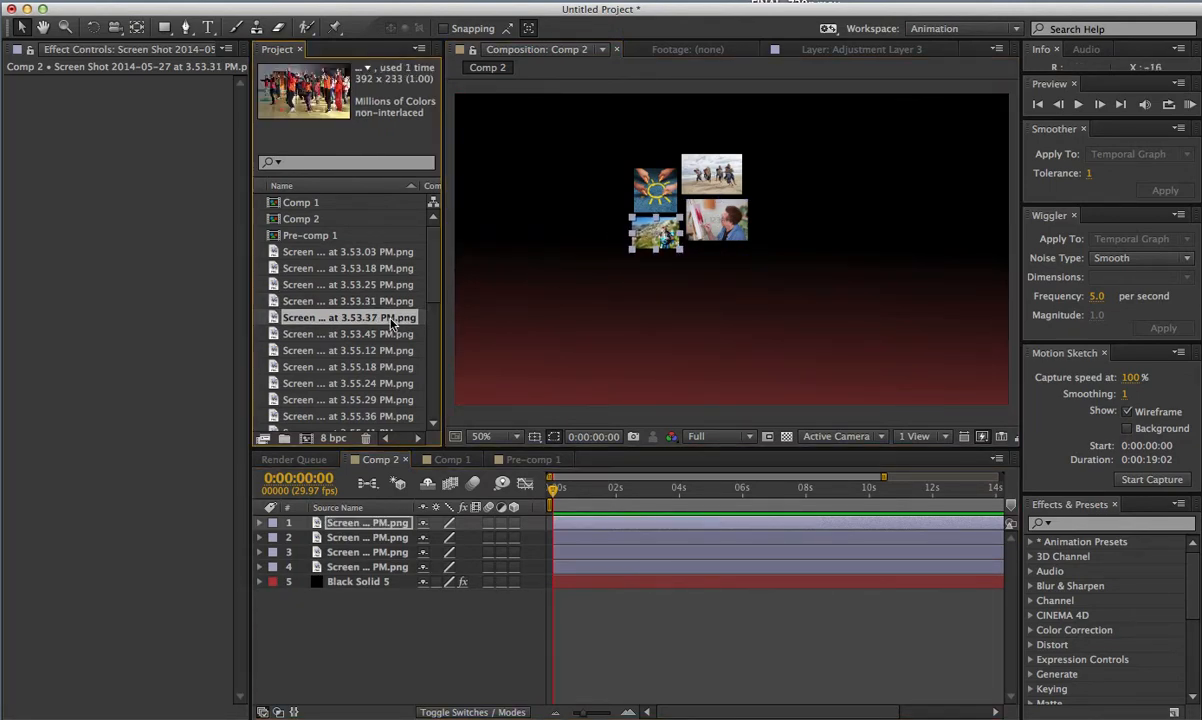
left_click_drag(392, 313, 818, 293)
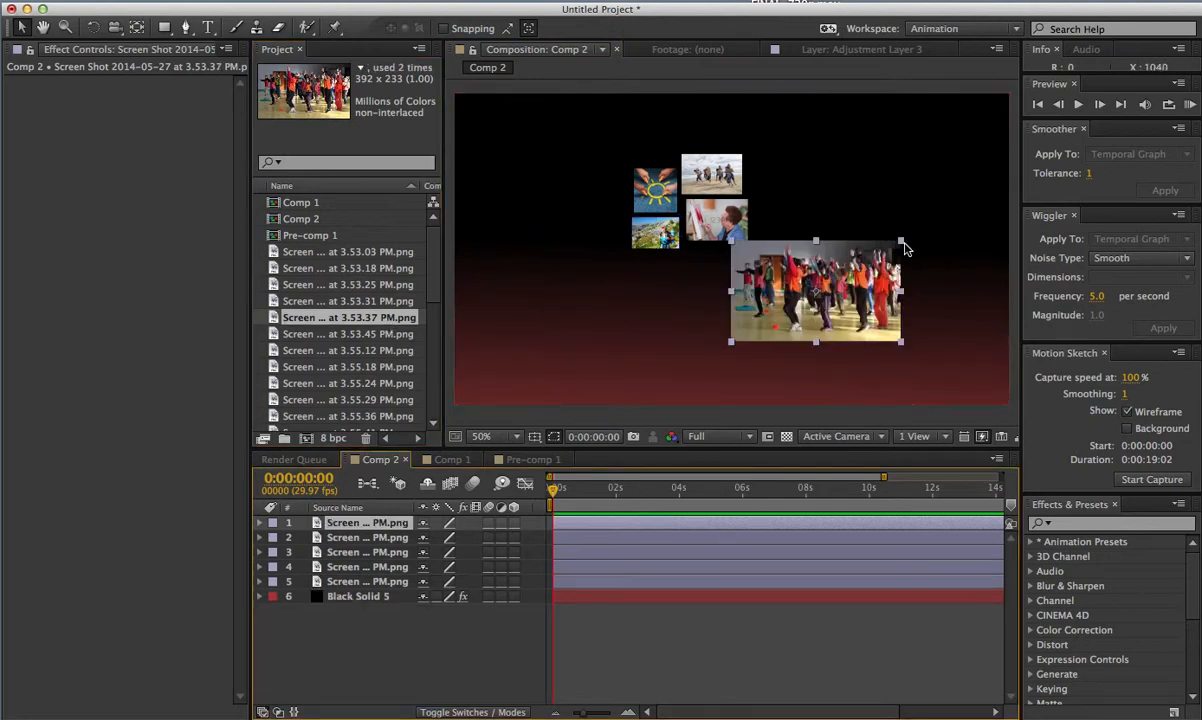
mouse_move(903, 248)
left_mouse_down()
mouse_move(853, 268)
mouse_move(800, 172)
left_mouse_up()
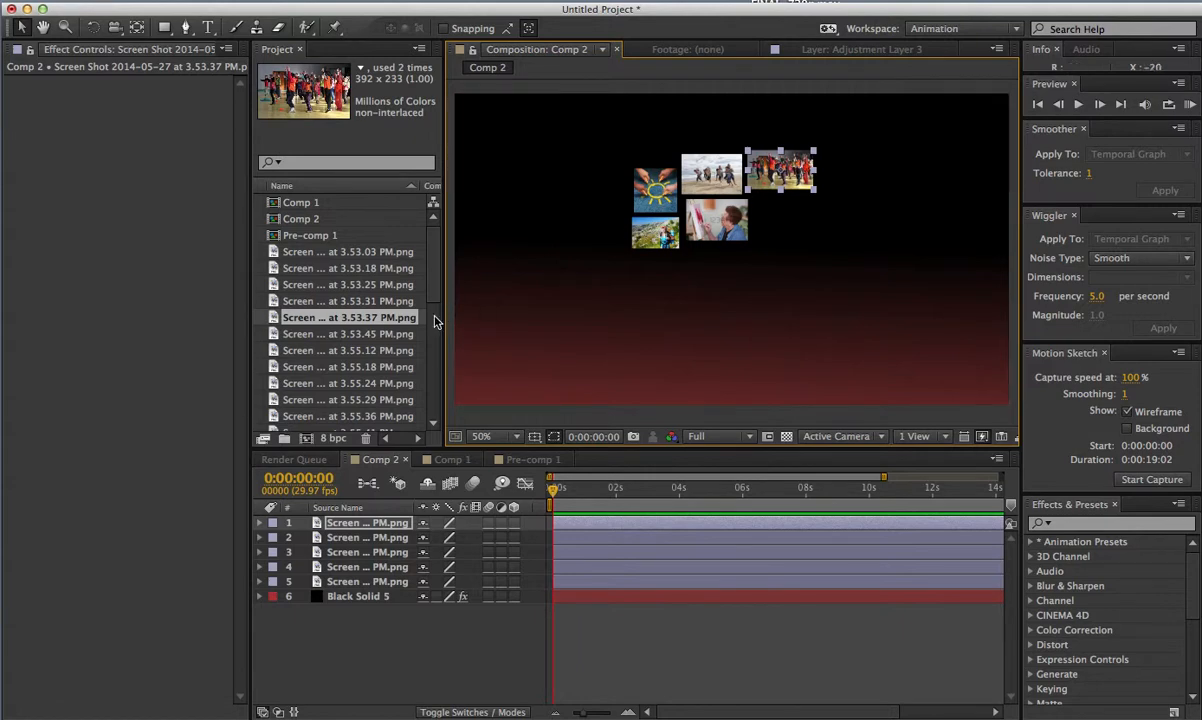
left_click(397, 334)
left_click_drag(397, 334, 767, 308)
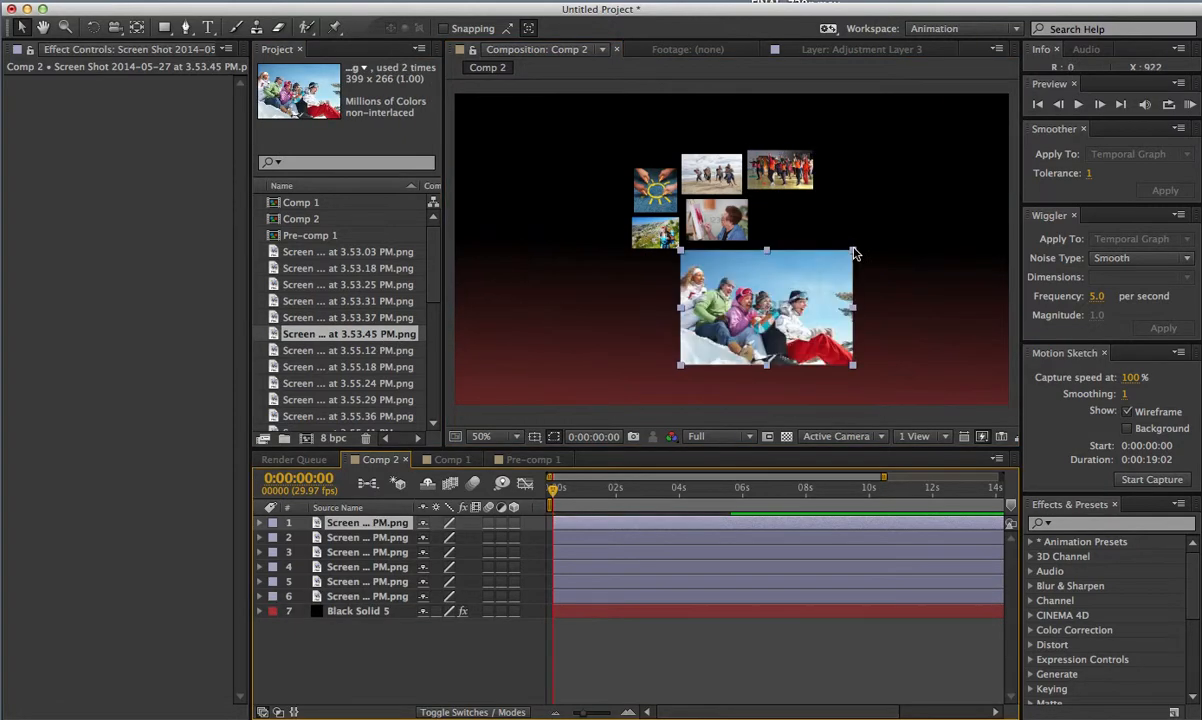
mouse_move(853, 254)
left_mouse_down()
mouse_move(805, 287)
mouse_move(794, 272)
mouse_move(801, 230)
mouse_move(756, 212)
mouse_move(763, 269)
mouse_move(731, 266)
mouse_move(756, 266)
left_mouse_up()
Step: Add the 3.55.12 girl image beside the snow photo and the 3.55.18 image below the dancers, both scaled down
left_click(405, 351)
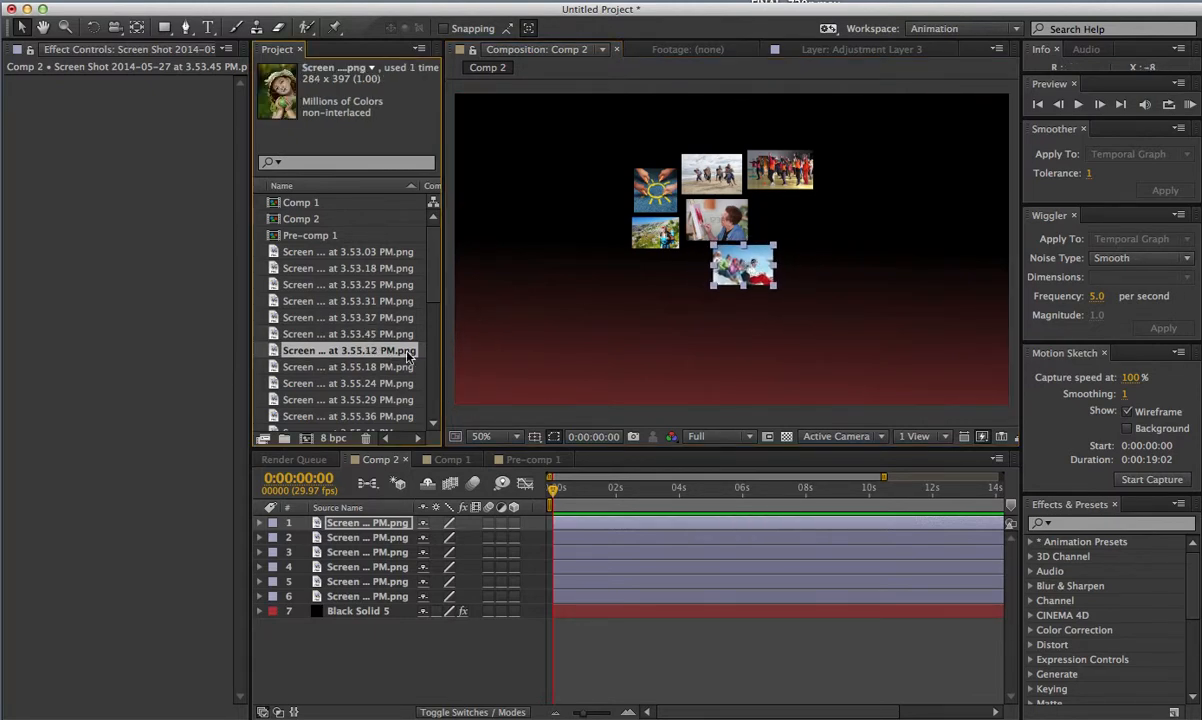
left_click_drag(405, 351, 608, 289)
left_click_drag(637, 237, 599, 290)
left_click_drag(582, 313, 688, 279)
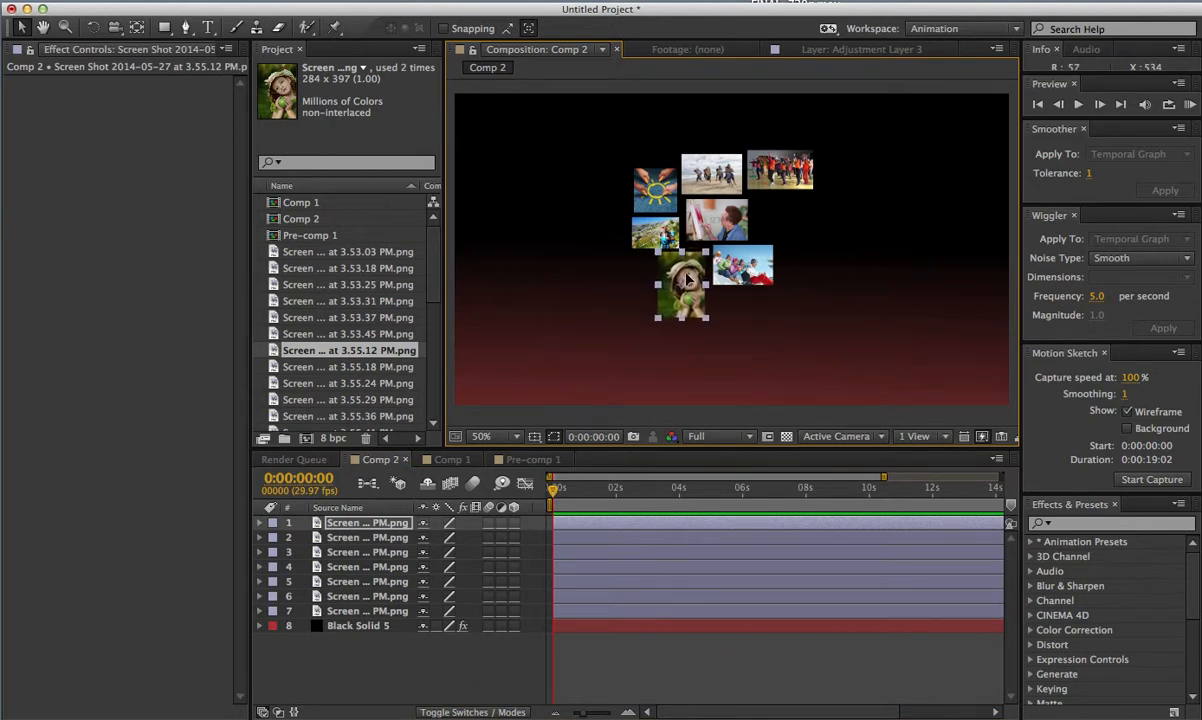
left_click_drag(372, 370, 854, 320)
left_click_drag(940, 270, 778, 216)
Step: Add the 3.55.24 kayak image, scale it down and place it at the right end of the collage's second row
left_click(340, 383)
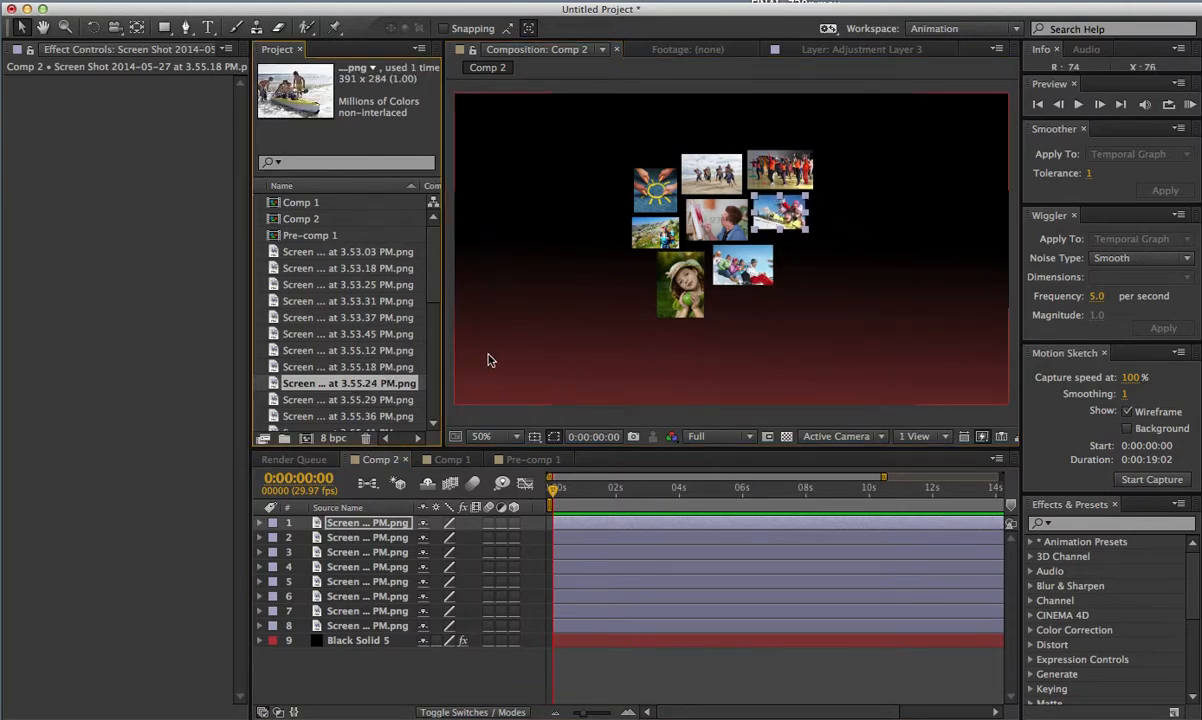
left_click_drag(352, 388, 757, 295)
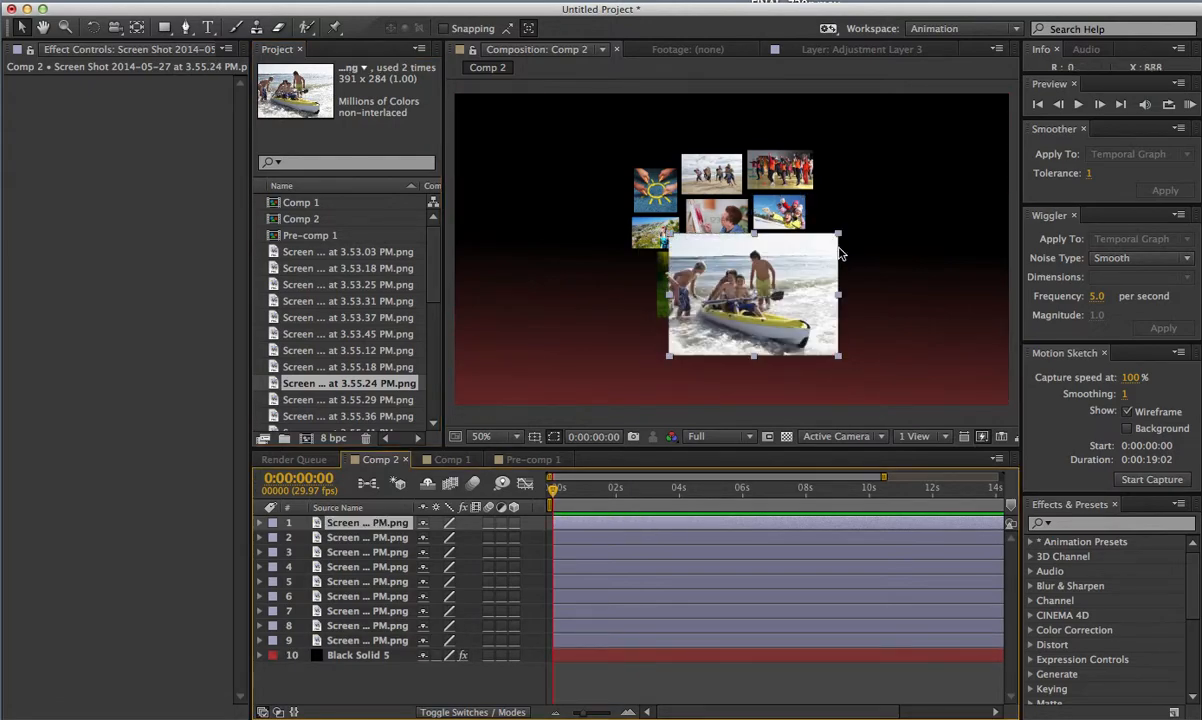
mouse_move(840, 238)
left_mouse_down()
mouse_move(955, 215)
mouse_move(910, 250)
mouse_move(844, 220)
left_mouse_up()
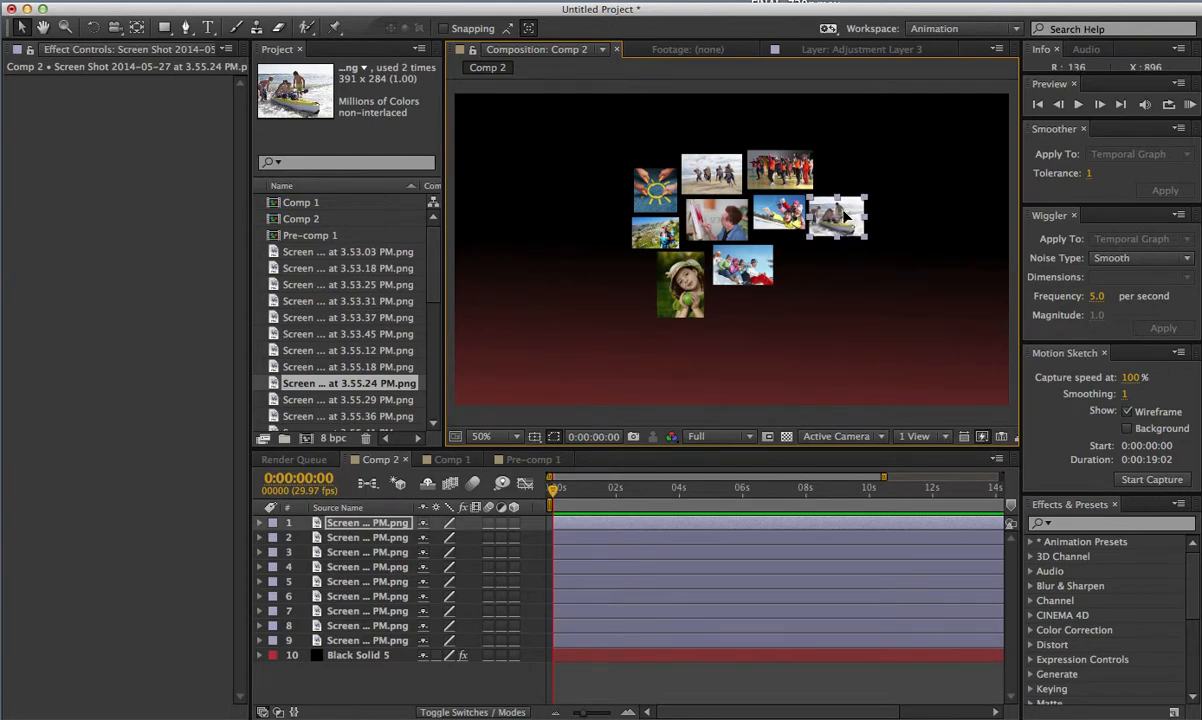
Step: Add the 3.55.29 family image and crop its upper and lower edges with a rectangular mask
left_click(380, 401)
left_click_drag(380, 401, 712, 326)
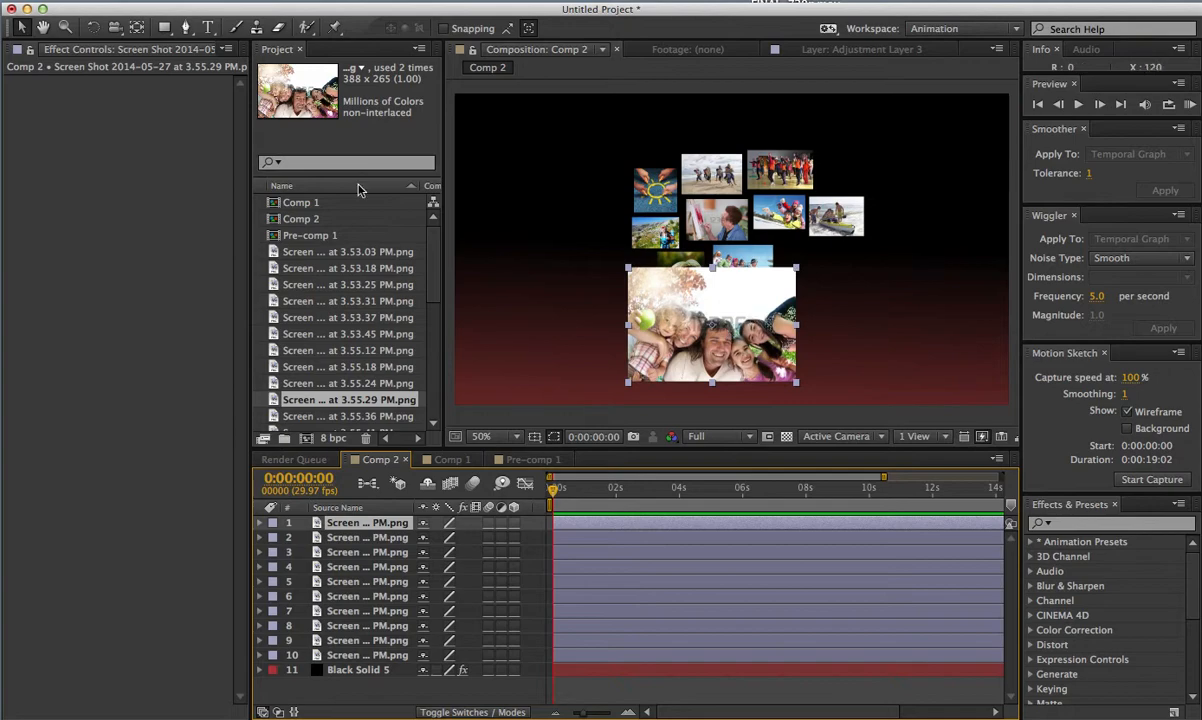
left_click(165, 28)
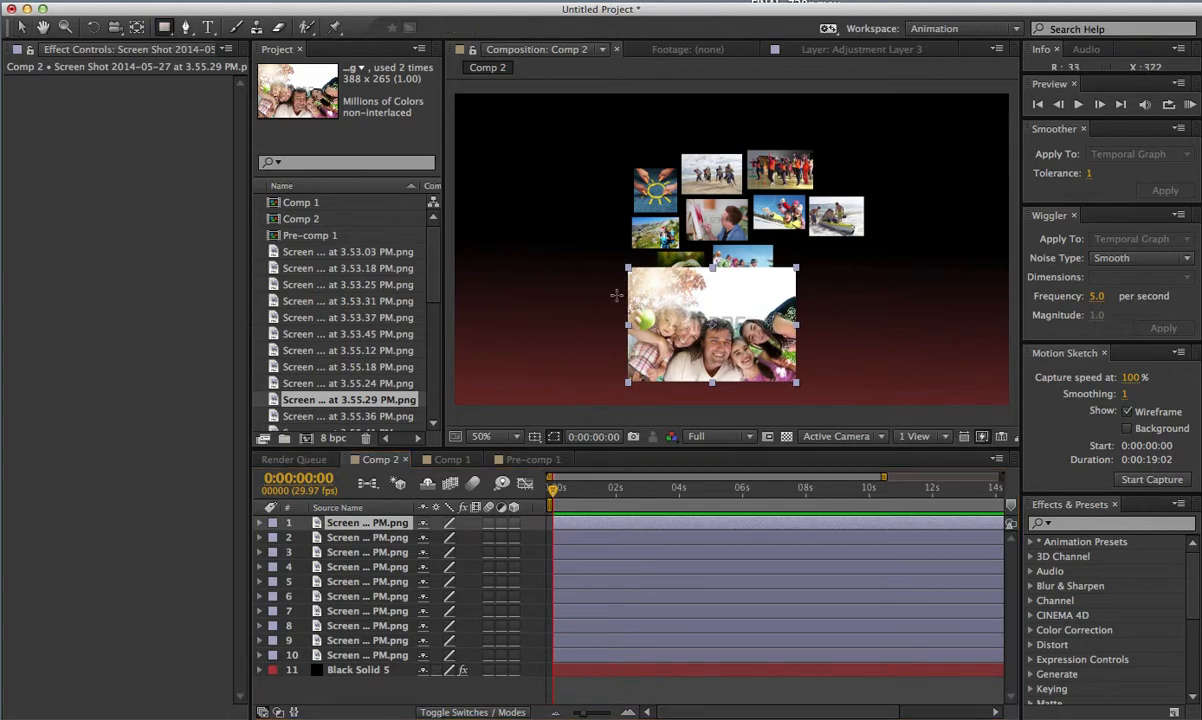
left_click_drag(615, 291, 805, 374)
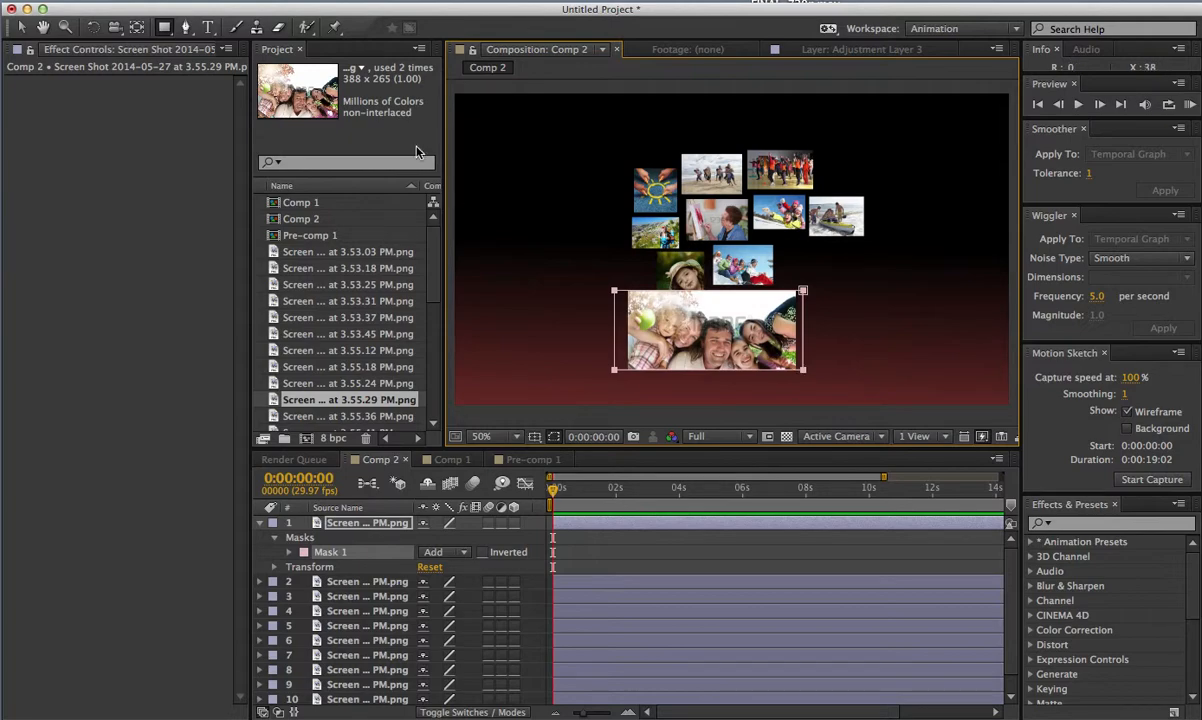
Step: Scale the masked family image to 47% and move it to the right of the dancers photo
left_click(16, 30)
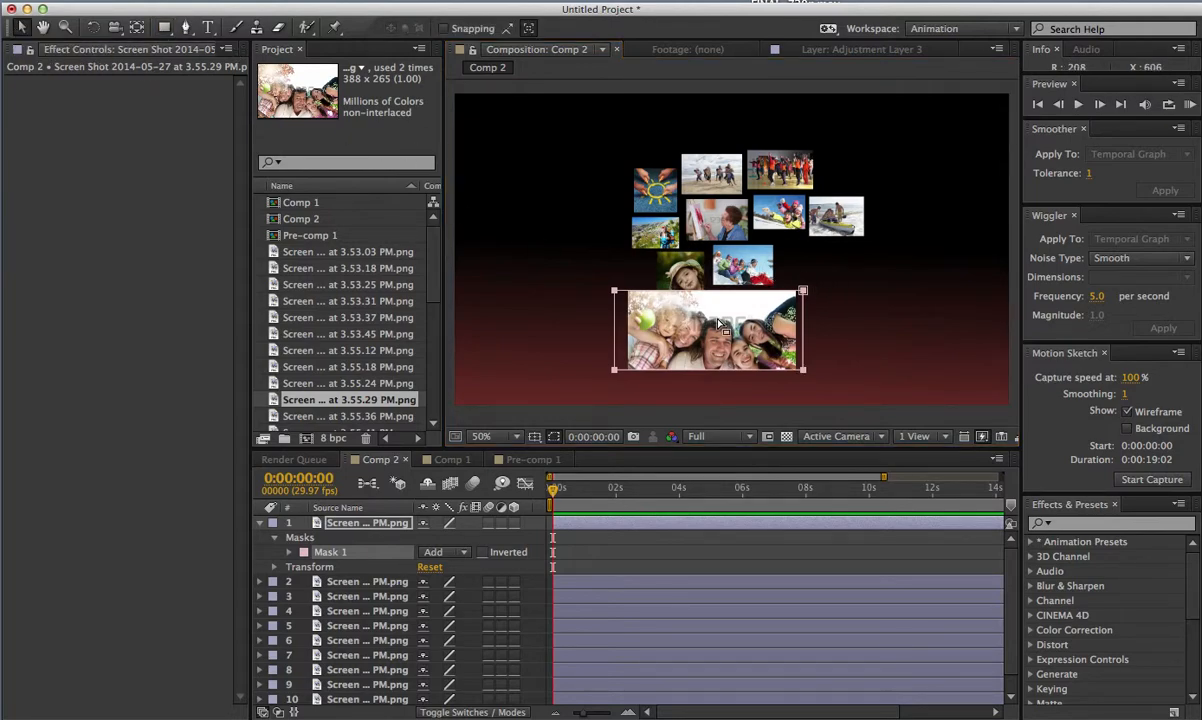
key("s")
left_click_drag(476, 537, 385, 510)
left_click_drag(731, 338, 882, 180)
Step: Add the 3.55.36 swimmers image, scale it down and place it to the left of the girl photo
left_click(377, 417)
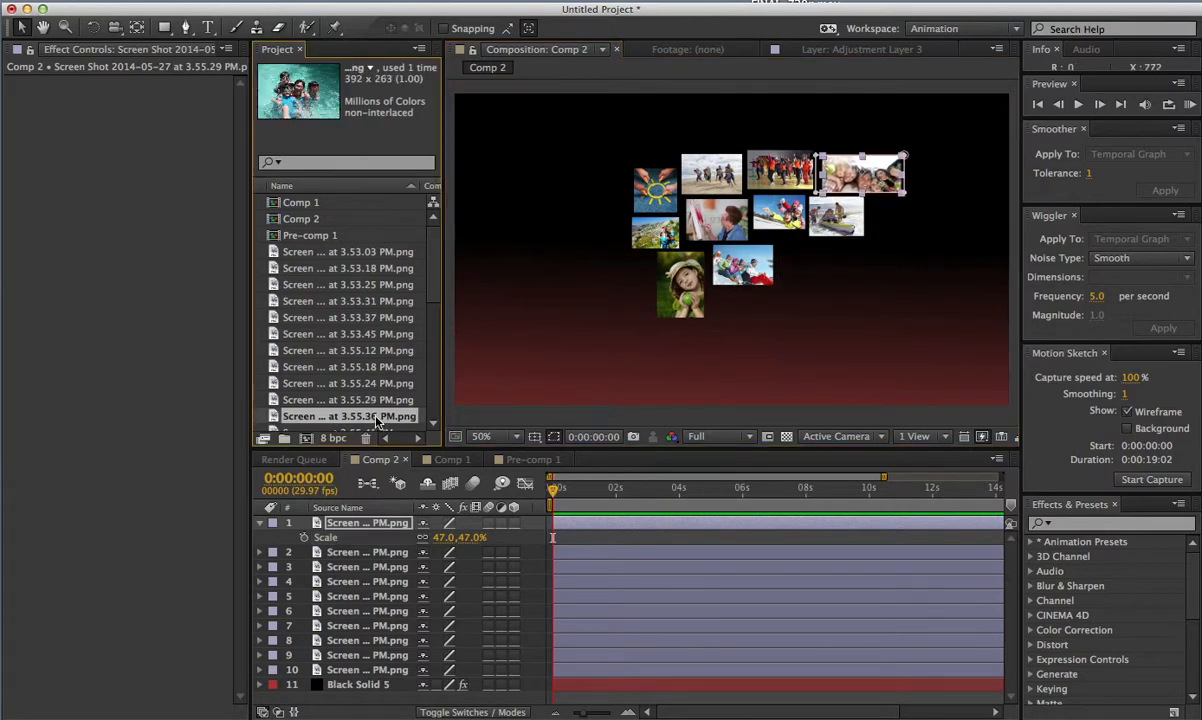
left_click_drag(373, 422, 607, 346)
left_click_drag(692, 290, 633, 274)
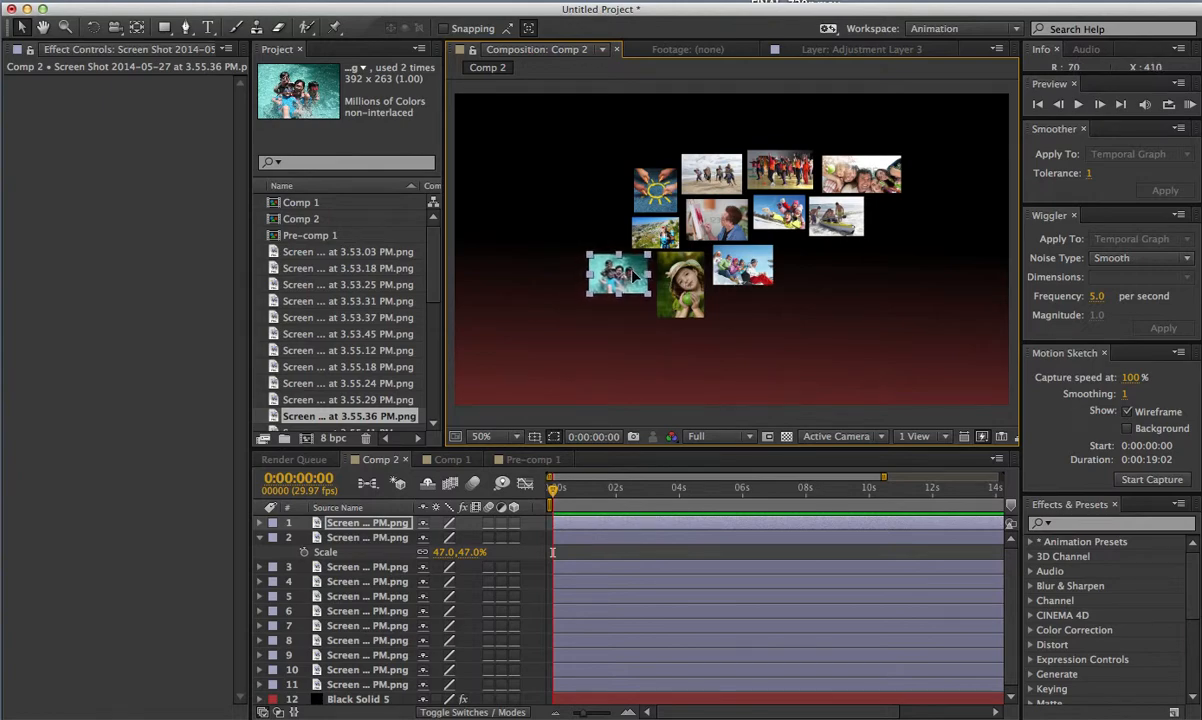
scroll(346, 318, "down", 4)
scroll(346, 318, "right", 4)
scroll(346, 318, "up", 4)
scroll(346, 318, "left", 4)
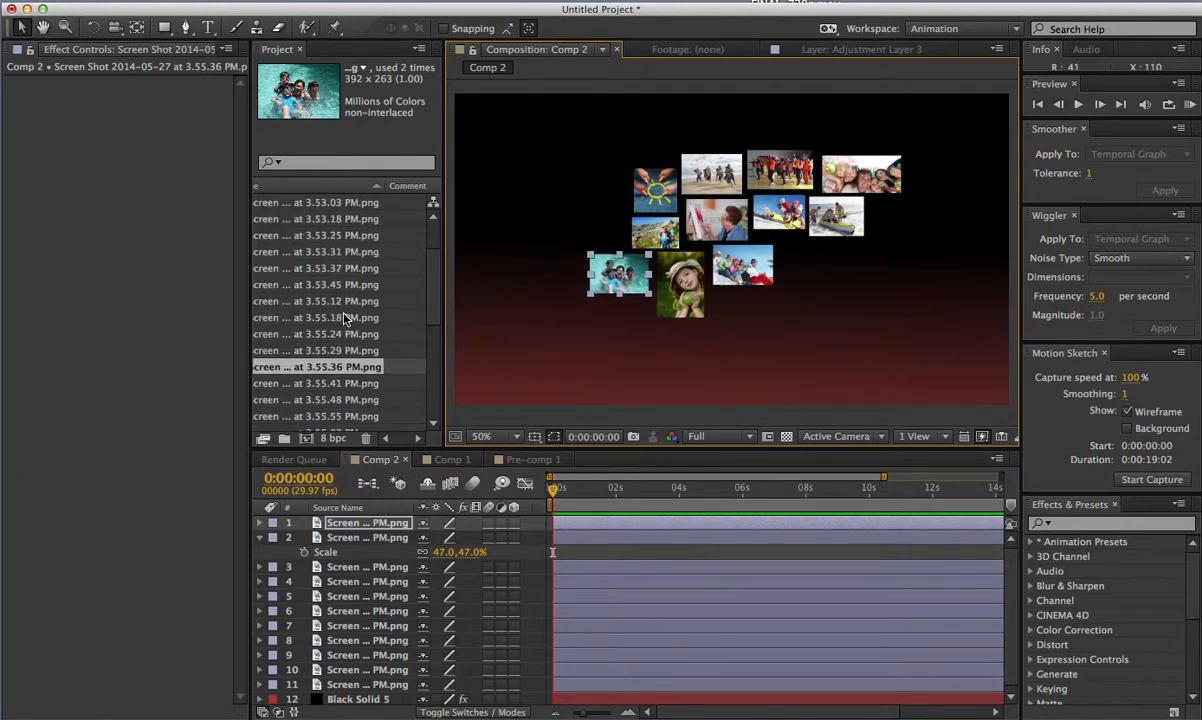
Step: Add the 3.55.41 sledding image, scale it down and place it to the right of the snow group photo in the third row
scroll(357, 402, "down", 1)
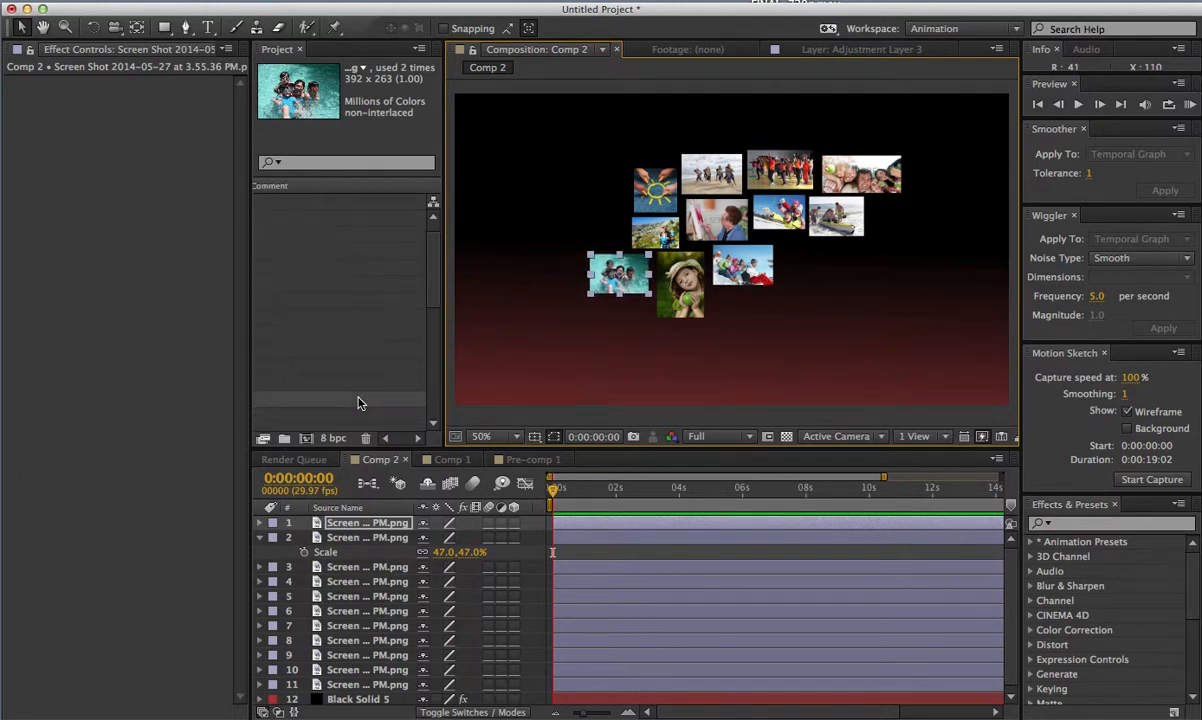
left_click_drag(343, 418, 868, 330)
left_click_drag(955, 292, 822, 272)
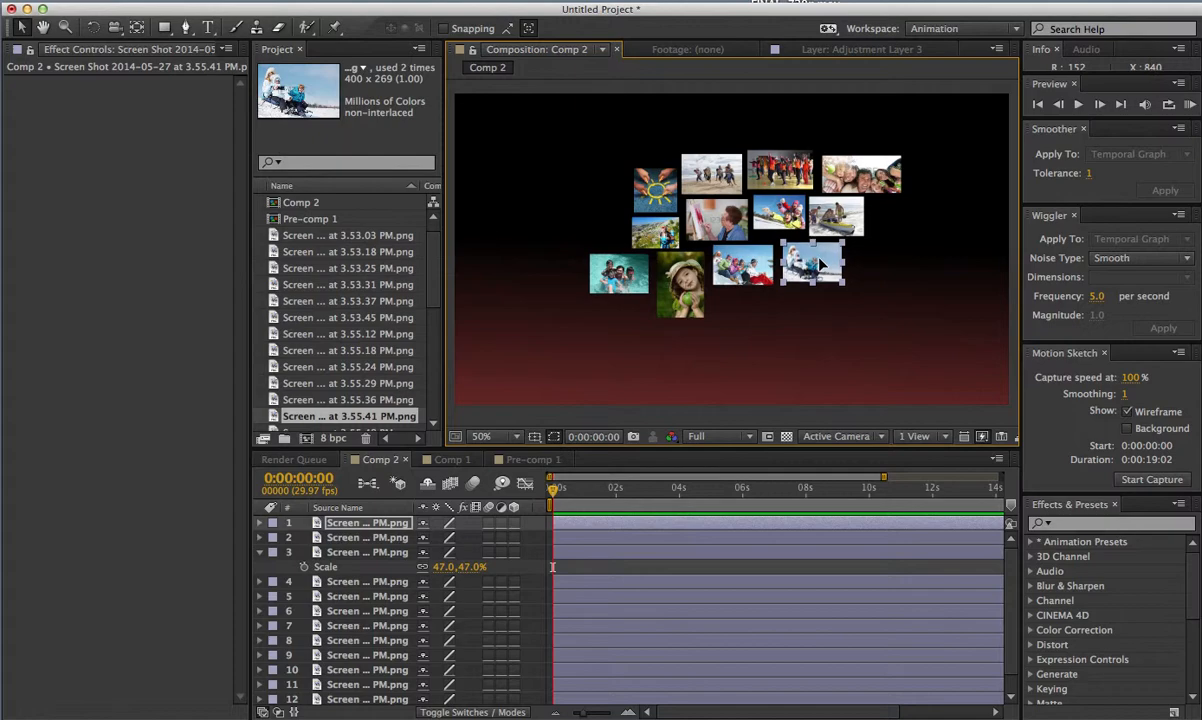
Step: Add the 3.55.48 image of the painting child, scale it down and place it below the snow group photo
scroll(368, 332, "down", 2)
scroll(368, 332, "down", 2)
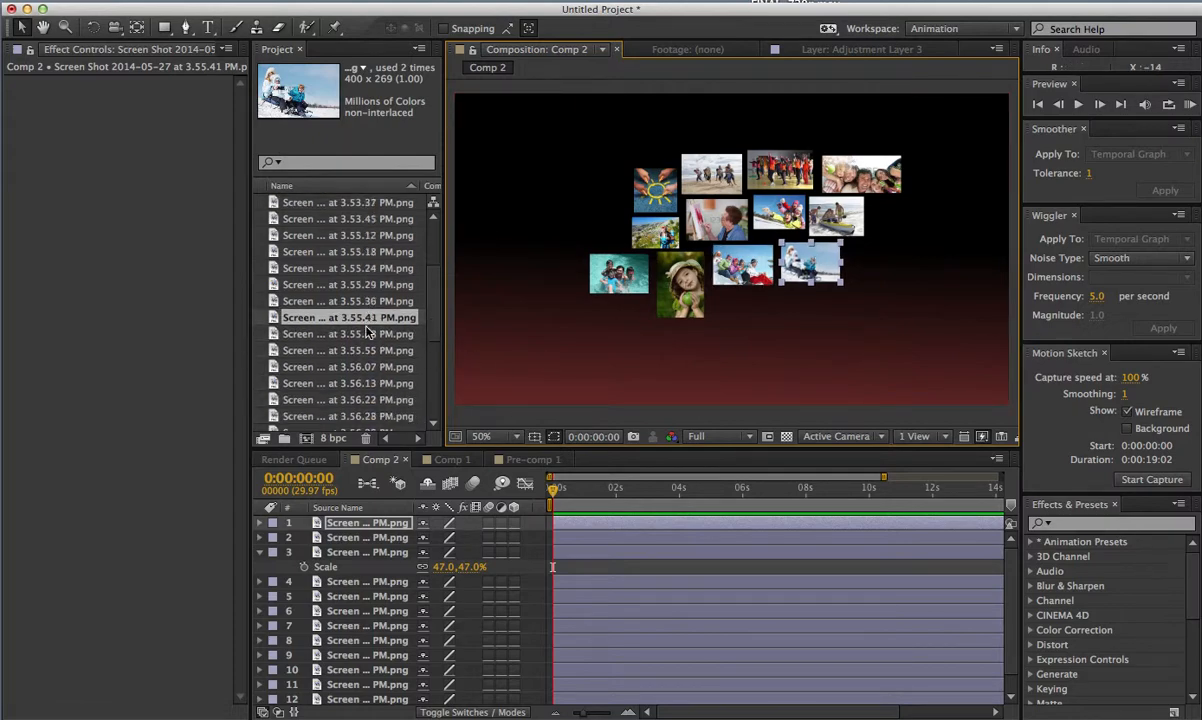
left_click_drag(368, 340, 811, 329)
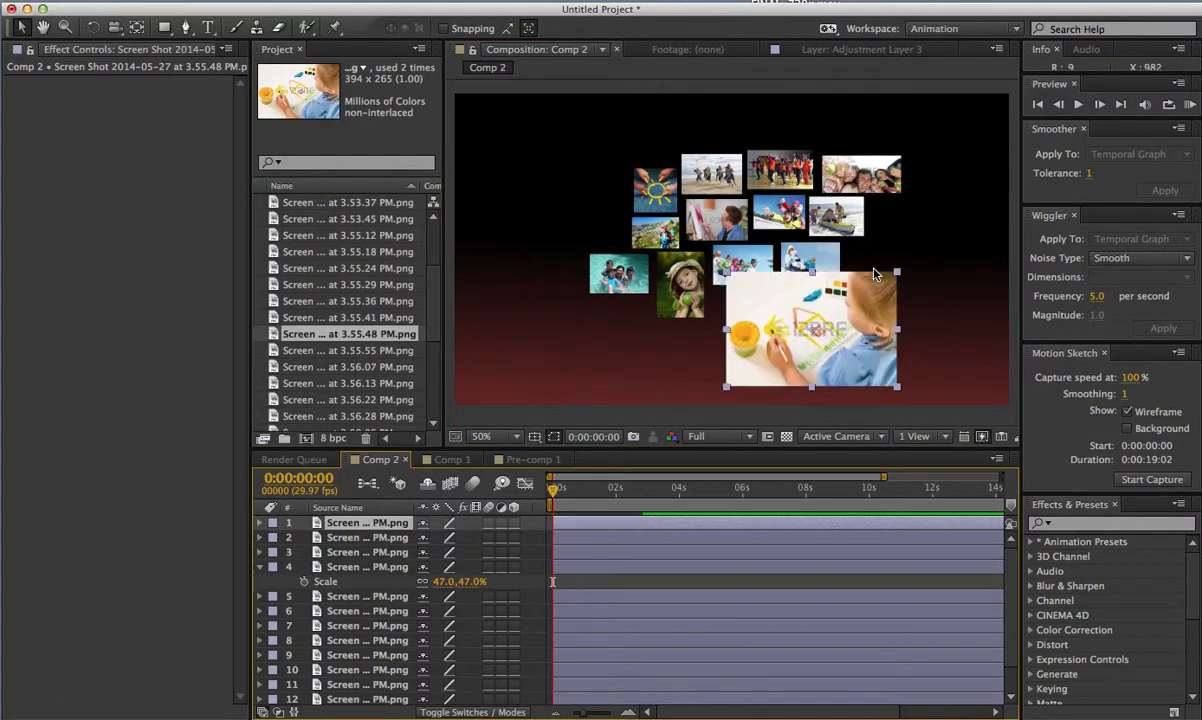
left_click_drag(899, 277, 740, 318)
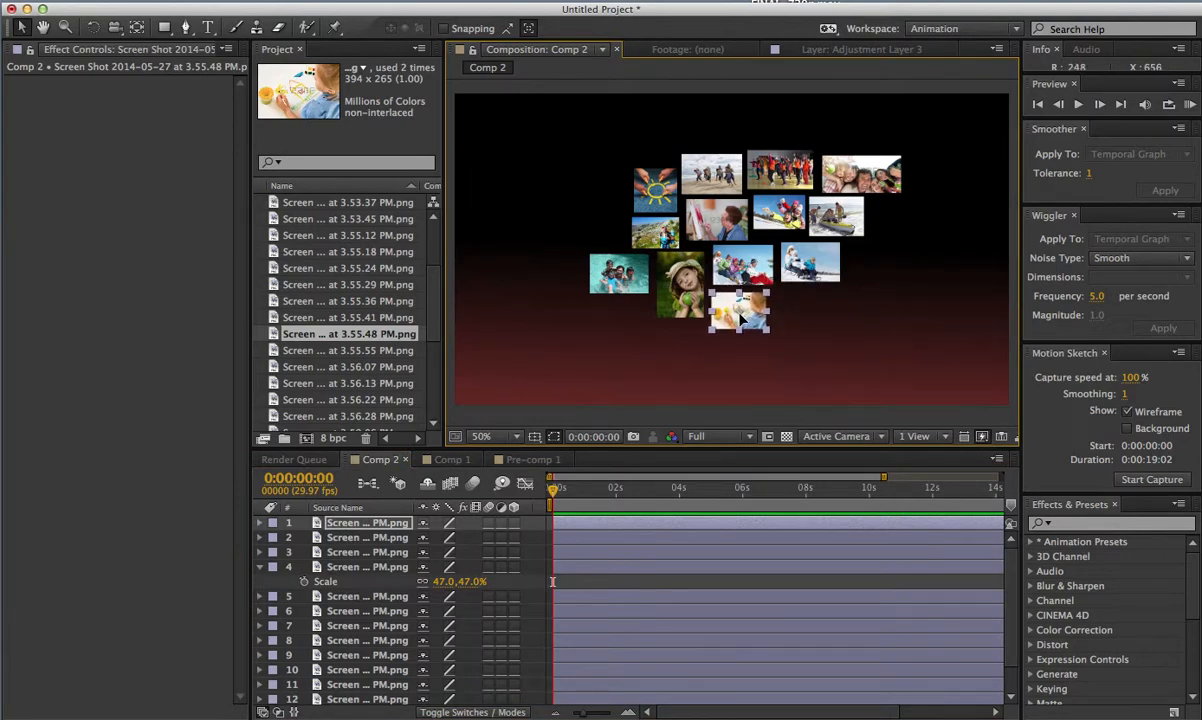
Step: Add the 3.56.07 painter image, scale it down and place it at the right end of the third row
left_click(373, 351)
mouse_move(360, 367)
left_mouse_down()
mouse_move(590, 322)
mouse_move(780, 320)
left_mouse_up()
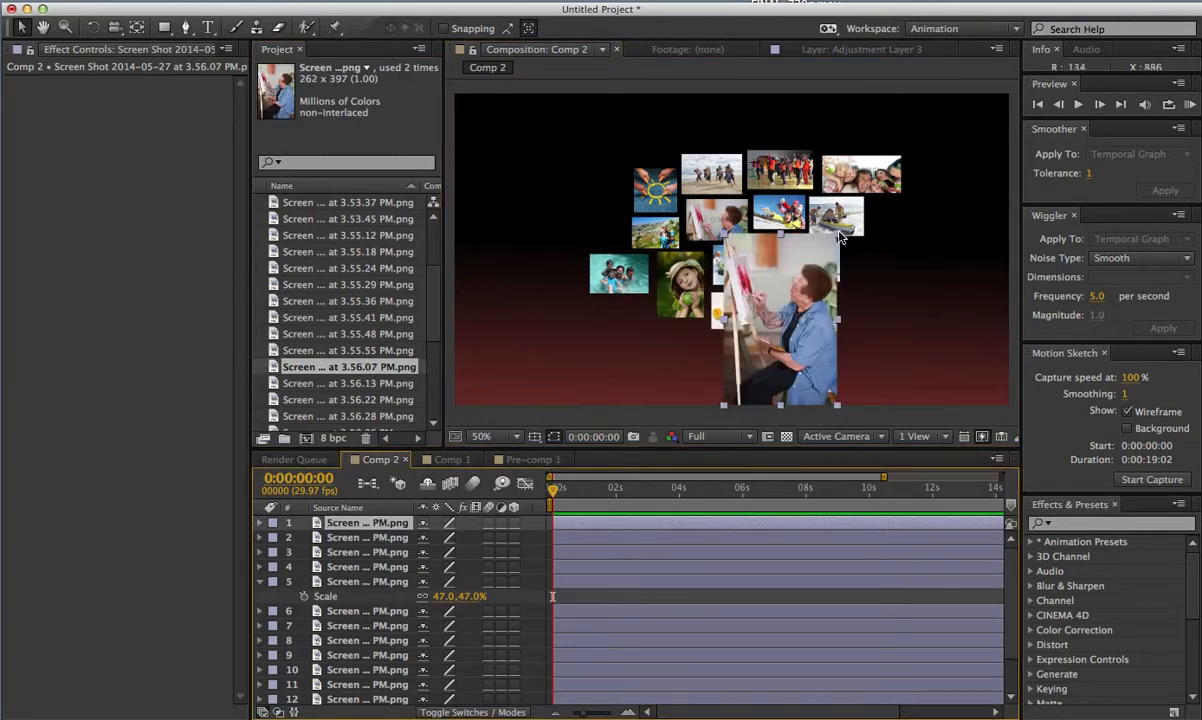
mouse_move(838, 236)
left_mouse_down()
mouse_move(763, 270)
mouse_move(886, 255)
mouse_move(863, 270)
left_mouse_up()
Step: Add the 3.56.13 image of the family on grass, scale it down and place it to the right of the kayak photo
scroll(379, 320, "down", 3)
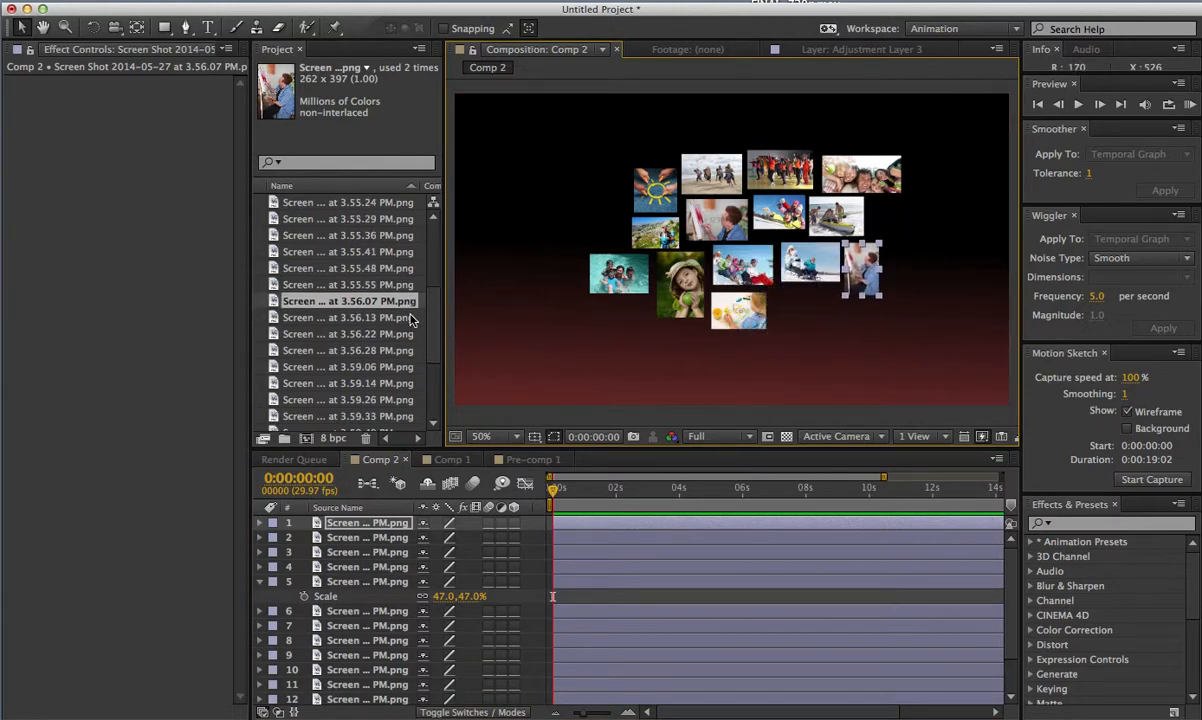
left_click_drag(366, 300, 598, 304)
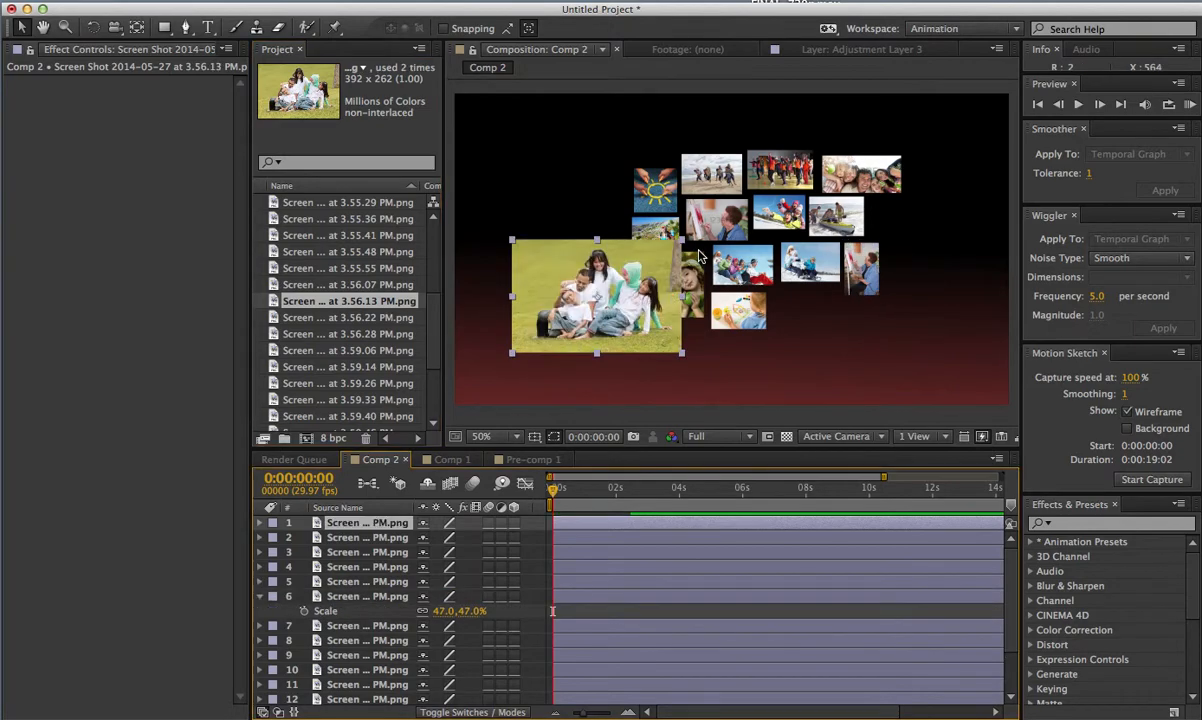
left_click_drag(686, 247, 915, 206)
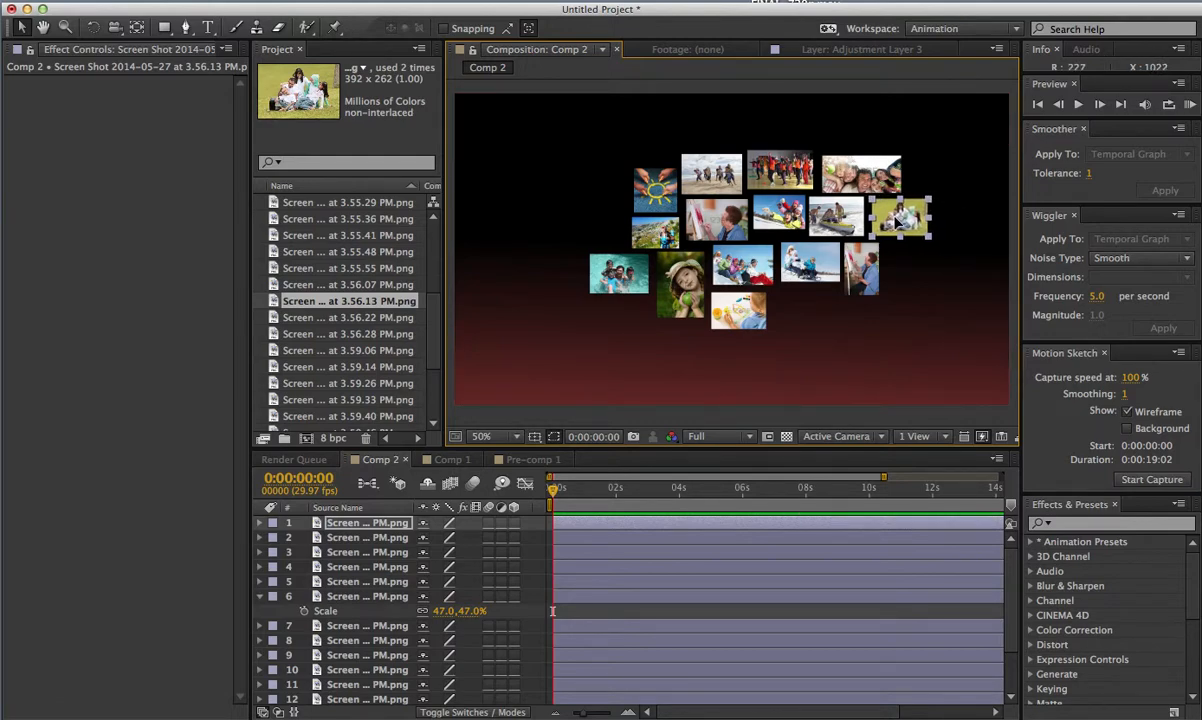
Step: Add the 3.56.22 and 3.56.28 images scaled down, placing them below the swimmers and to the right of the painting child
left_click_drag(377, 322, 577, 303)
left_click_drag(627, 268, 636, 319)
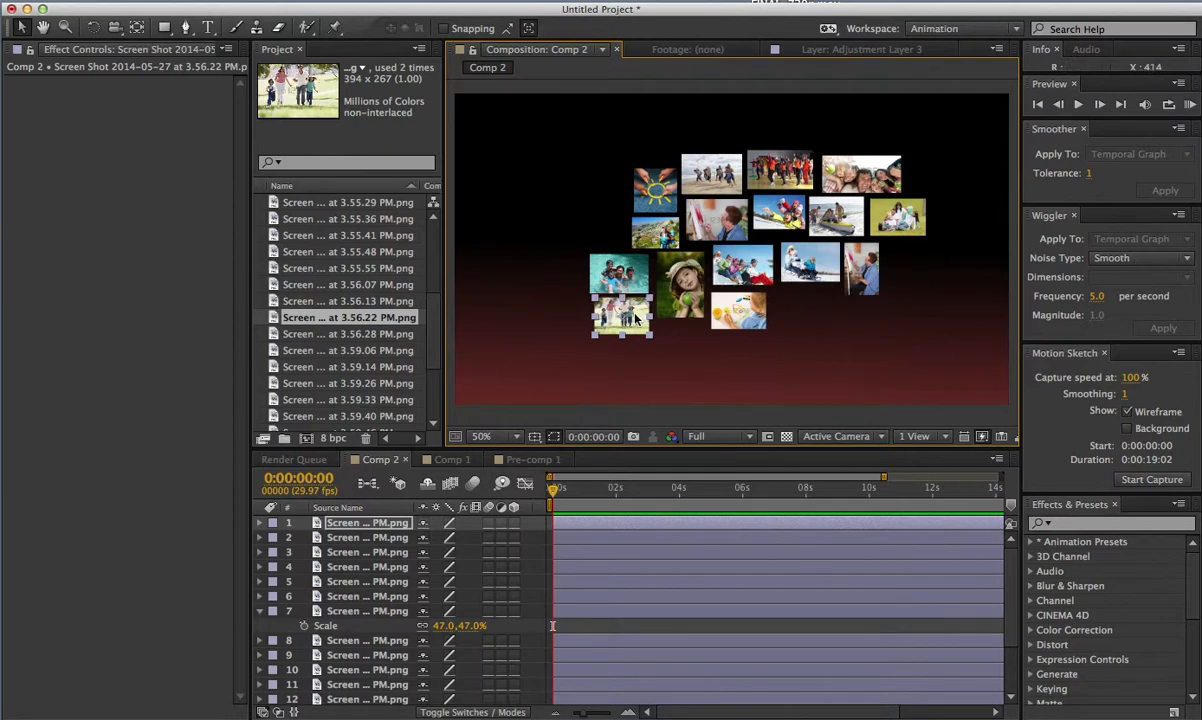
left_click(396, 336)
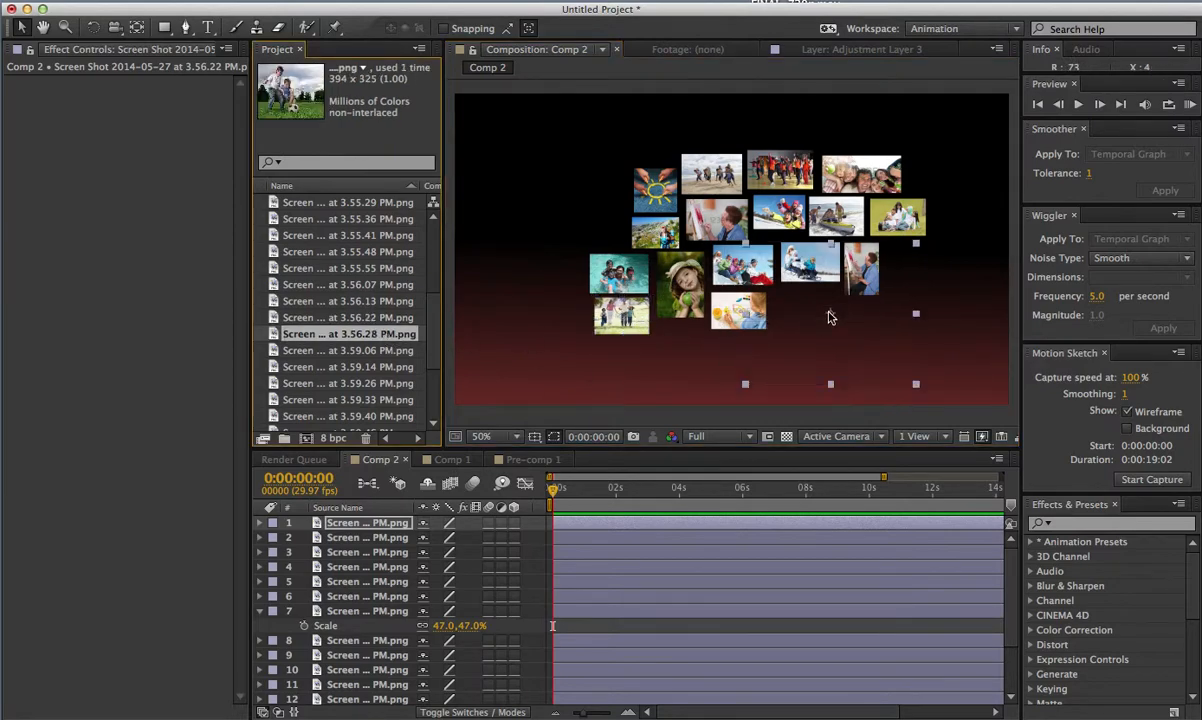
key("super+slash")
left_click_drag(920, 248, 815, 302)
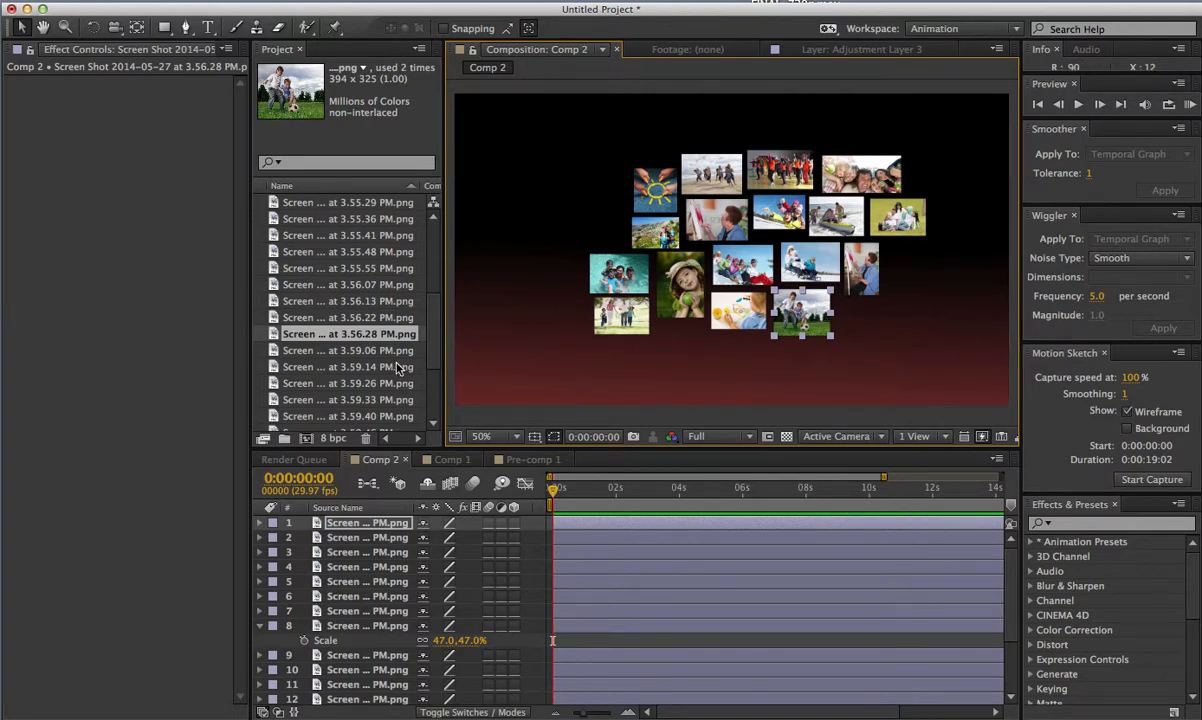
Step: Add the 3.59.06 runner and 3.59.14 sprinters images scaled down, at the second row's left end and the fourth row's right end
left_click_drag(349, 350, 591, 296)
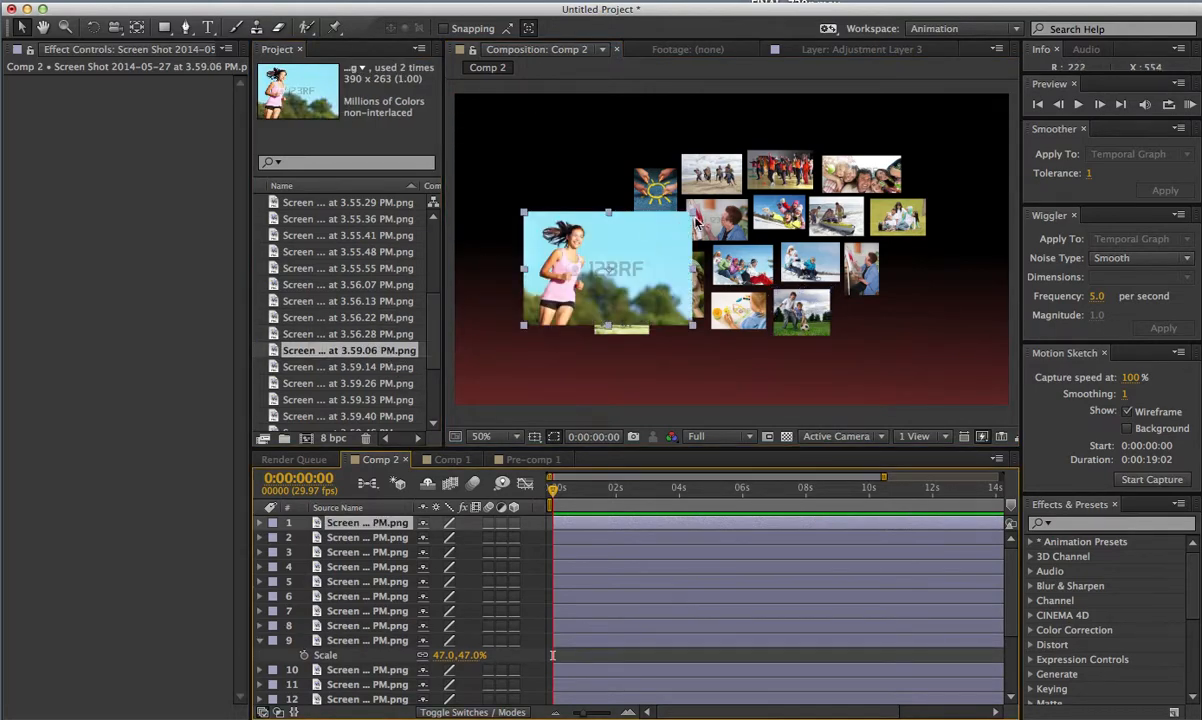
left_click_drag(693, 212, 600, 232)
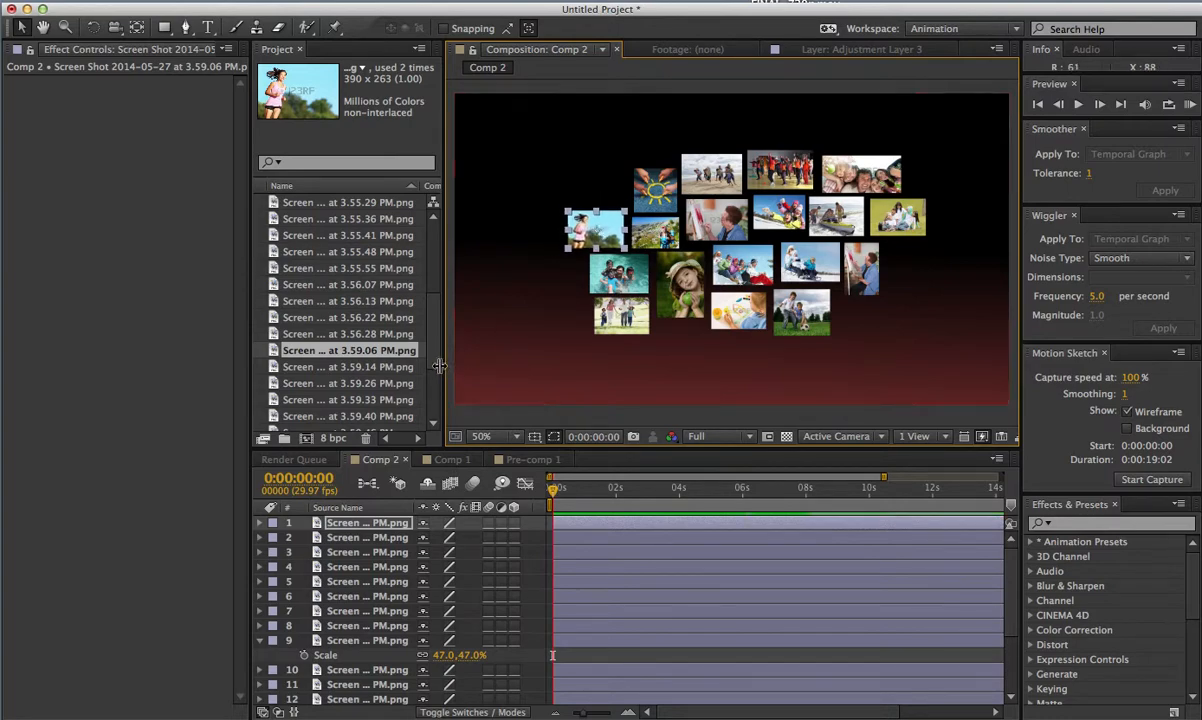
left_click(408, 367)
left_click_drag(404, 371, 688, 296)
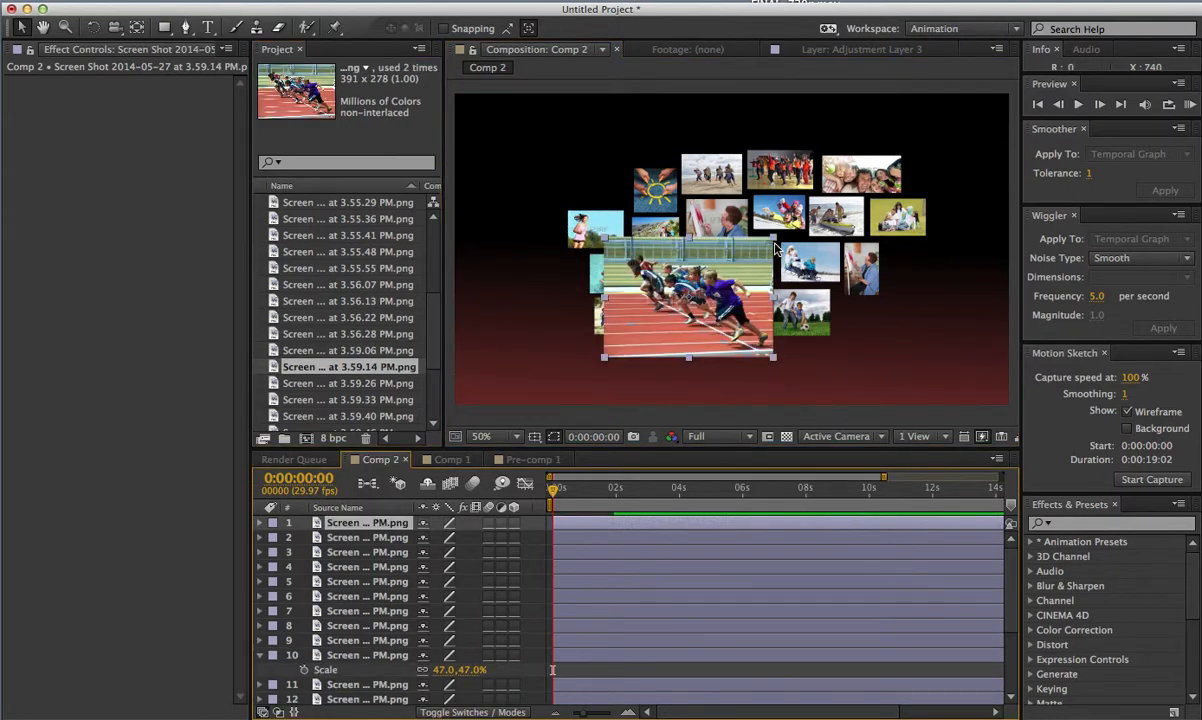
left_click_drag(774, 239, 881, 328)
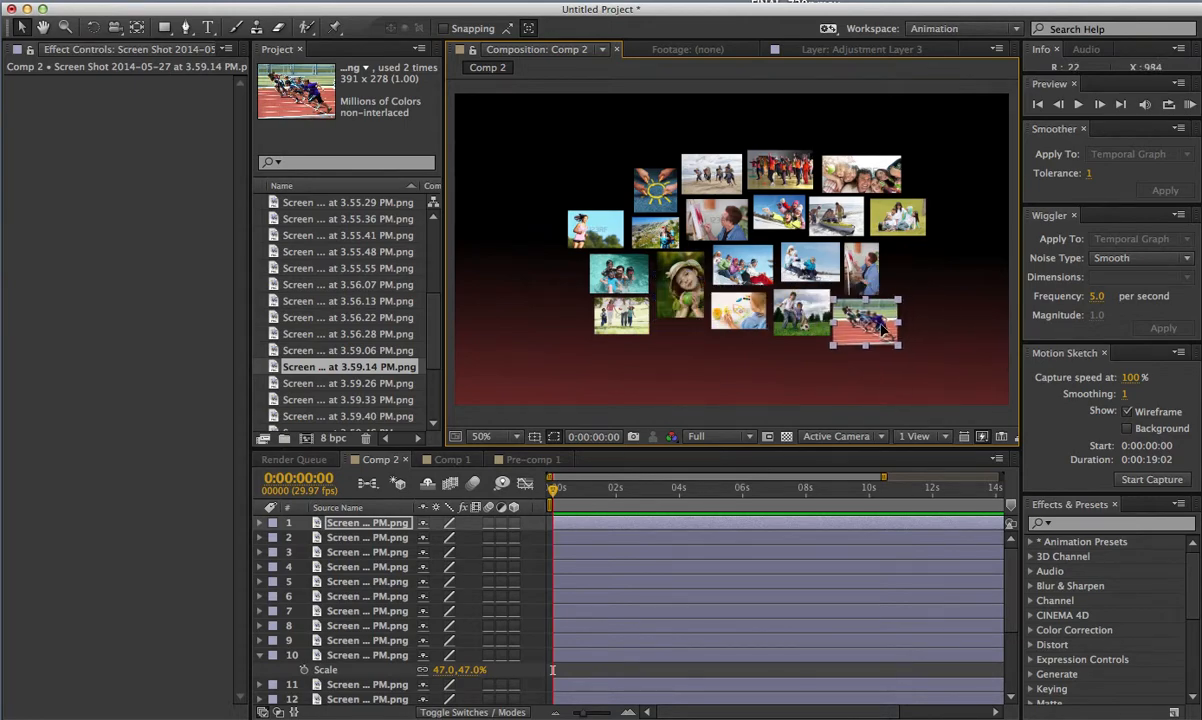
Step: Add the 3.59.26 and 3.59.33 images scaled down, placing them left of the sun-painted hands and left of the swimmers
left_click_drag(340, 383, 525, 315)
left_click_drag(657, 268, 614, 192)
left_click(379, 400)
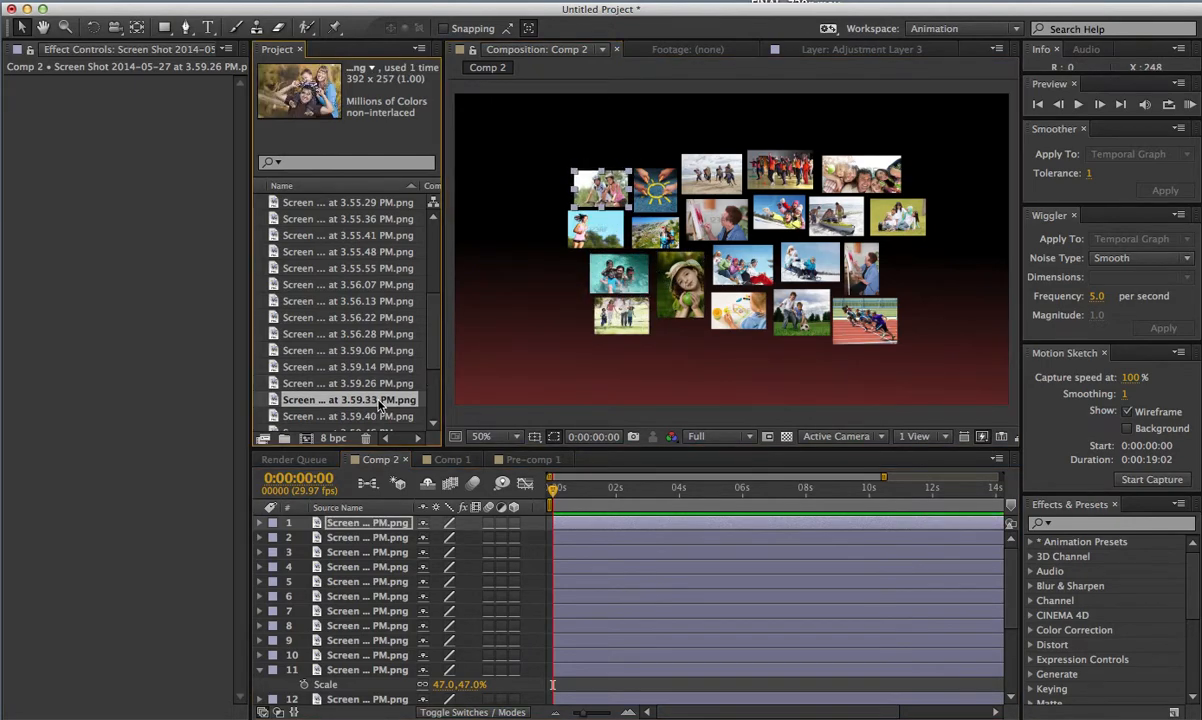
left_click_drag(399, 403, 611, 362)
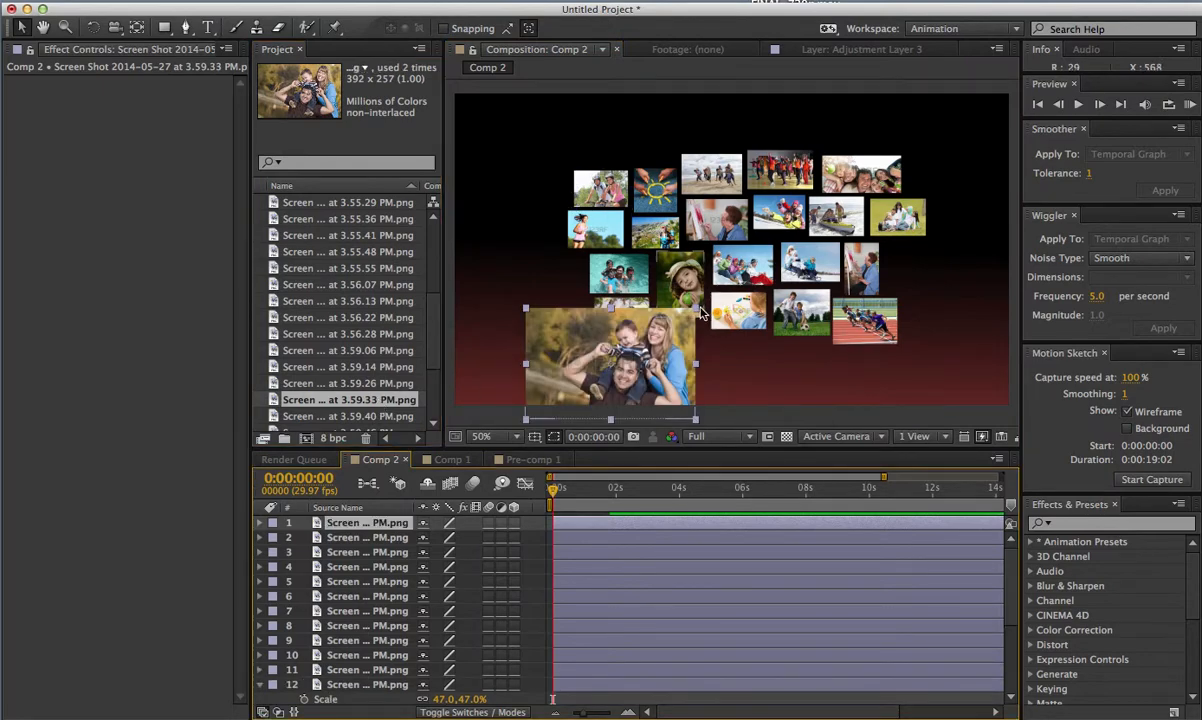
left_click_drag(697, 315, 563, 273)
Step: Add the 3.59.40 beach group image, scale it down and place it below the girl photo
left_click_drag(380, 416, 724, 380)
left_click_drag(759, 325, 706, 367)
left_click_drag(679, 383, 691, 349)
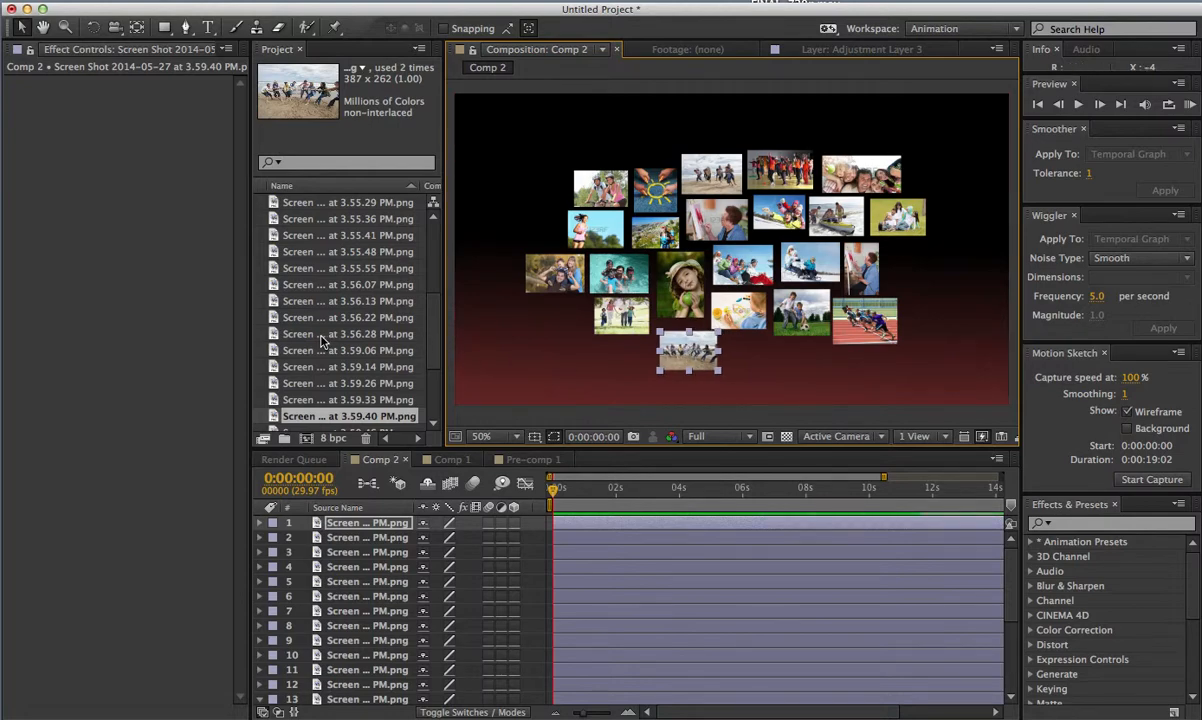
Step: Add the 3.59.46 picnic image, scale it down and place it at the right end of the third row
scroll(326, 342, "down", 3)
left_click_drag(367, 353, 819, 278)
mouse_move(904, 218)
left_mouse_down()
mouse_move(860, 285)
mouse_move(920, 253)
left_mouse_up()
Step: Shrink the 3.59.40 beach group photo further and move it close beneath the girl photo
left_click(702, 349)
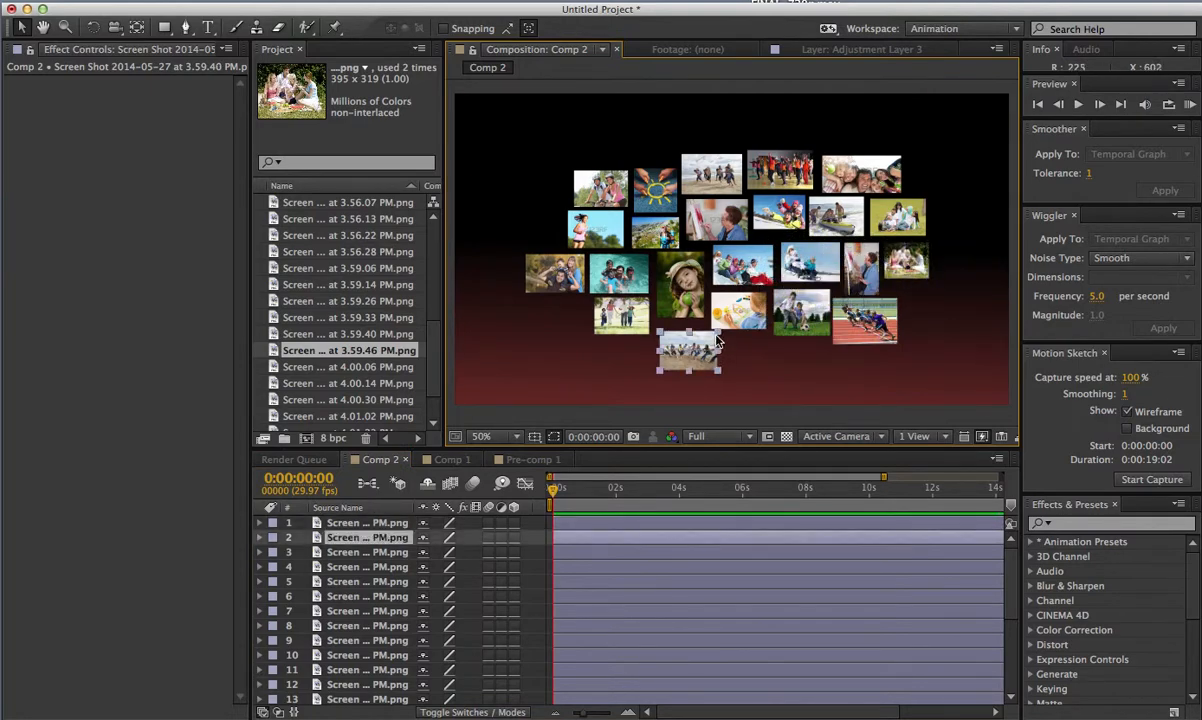
left_click_drag(717, 331, 682, 340)
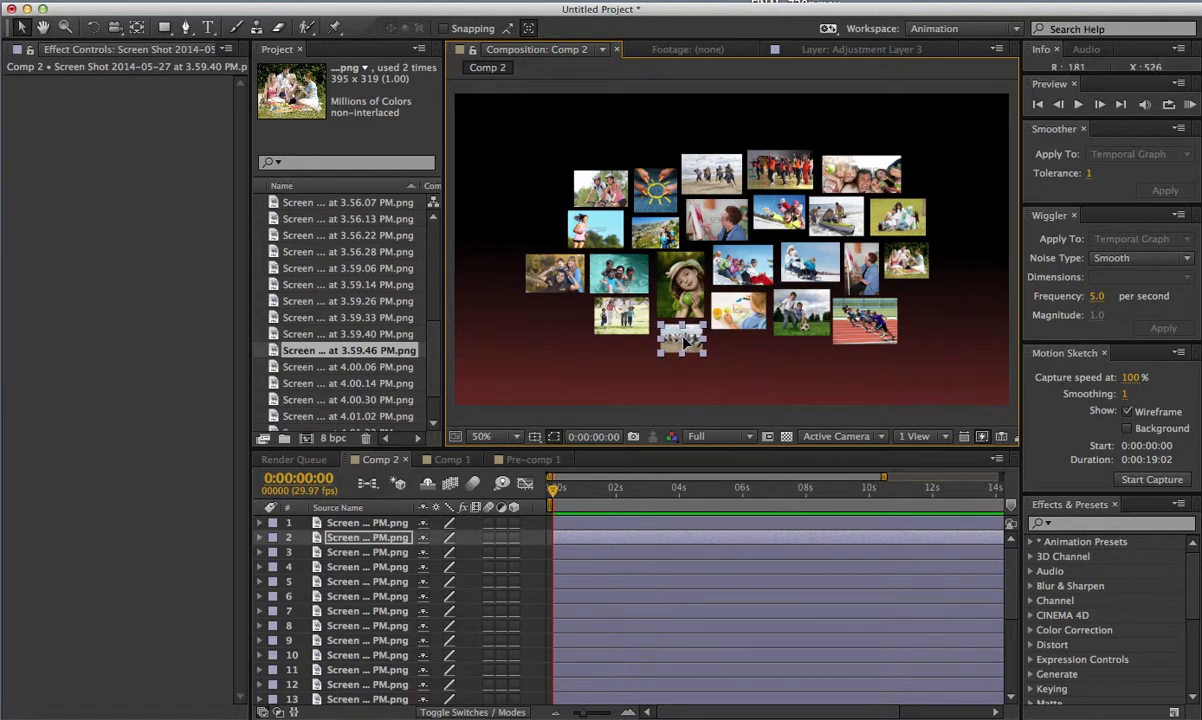
Step: Add the 4.00.06 snow and 4.00.14 soccer images scaled down, side by side beneath the painting child and father-and-son football photos
left_click_drag(350, 367, 752, 338)
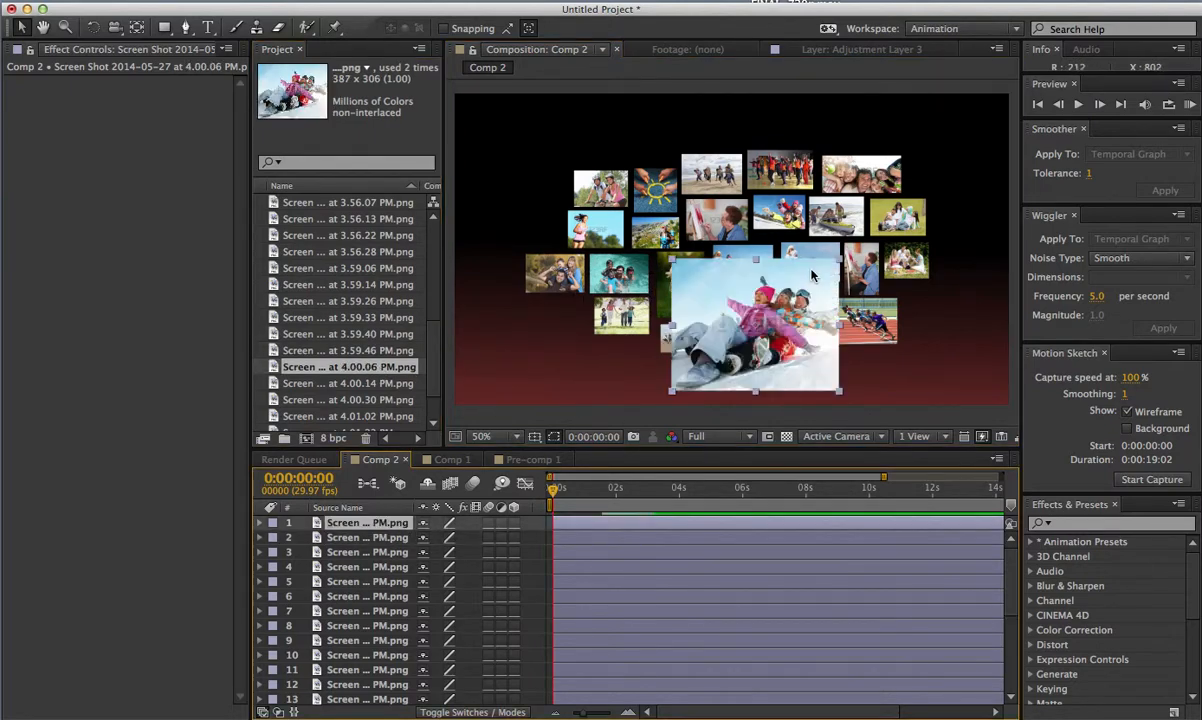
left_click_drag(791, 252, 752, 356)
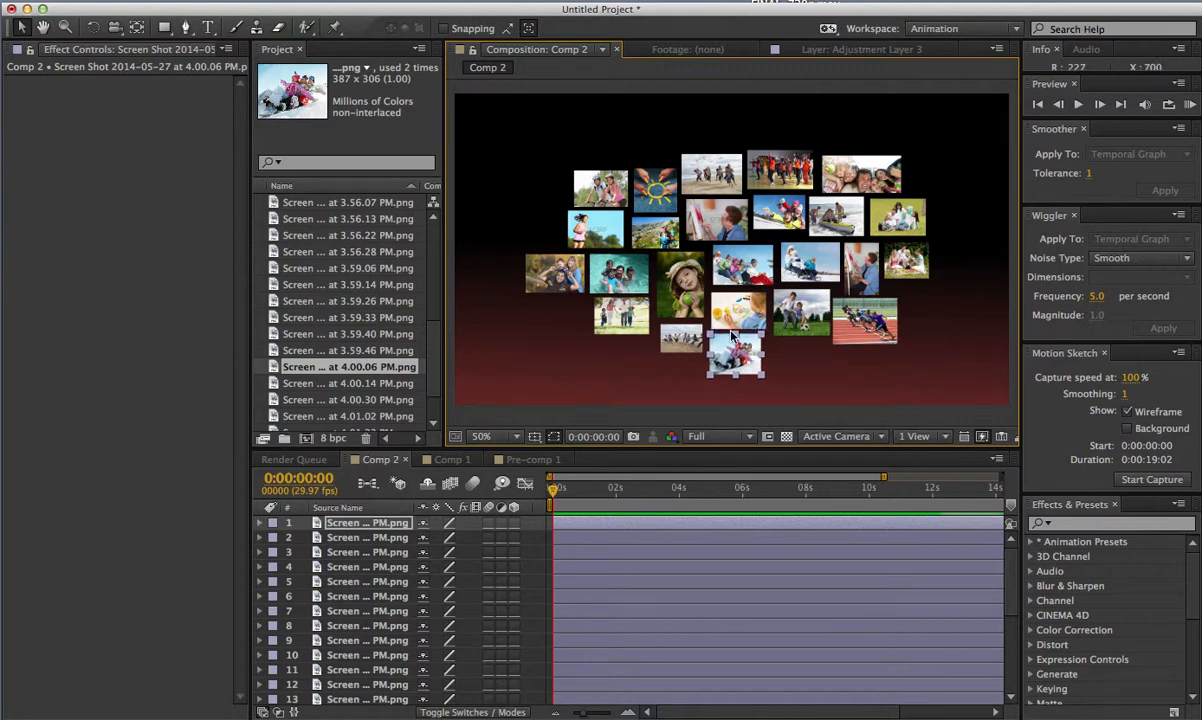
left_click_drag(382, 381, 718, 276)
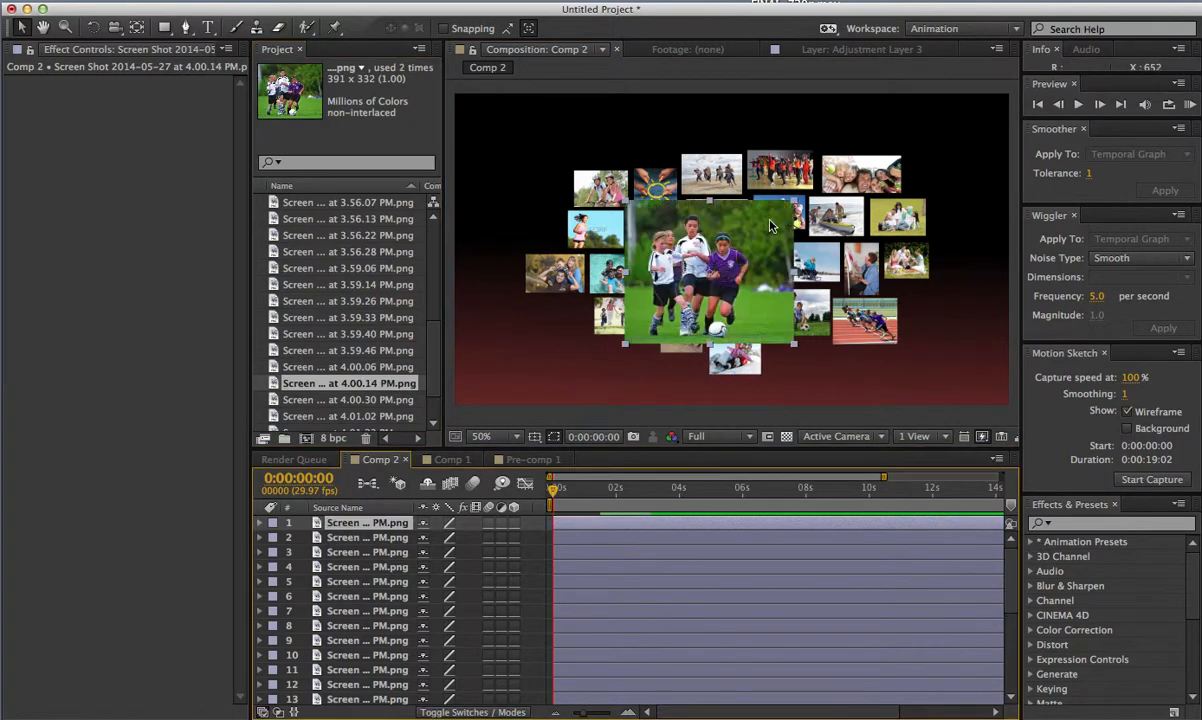
left_click_drag(752, 206, 803, 374)
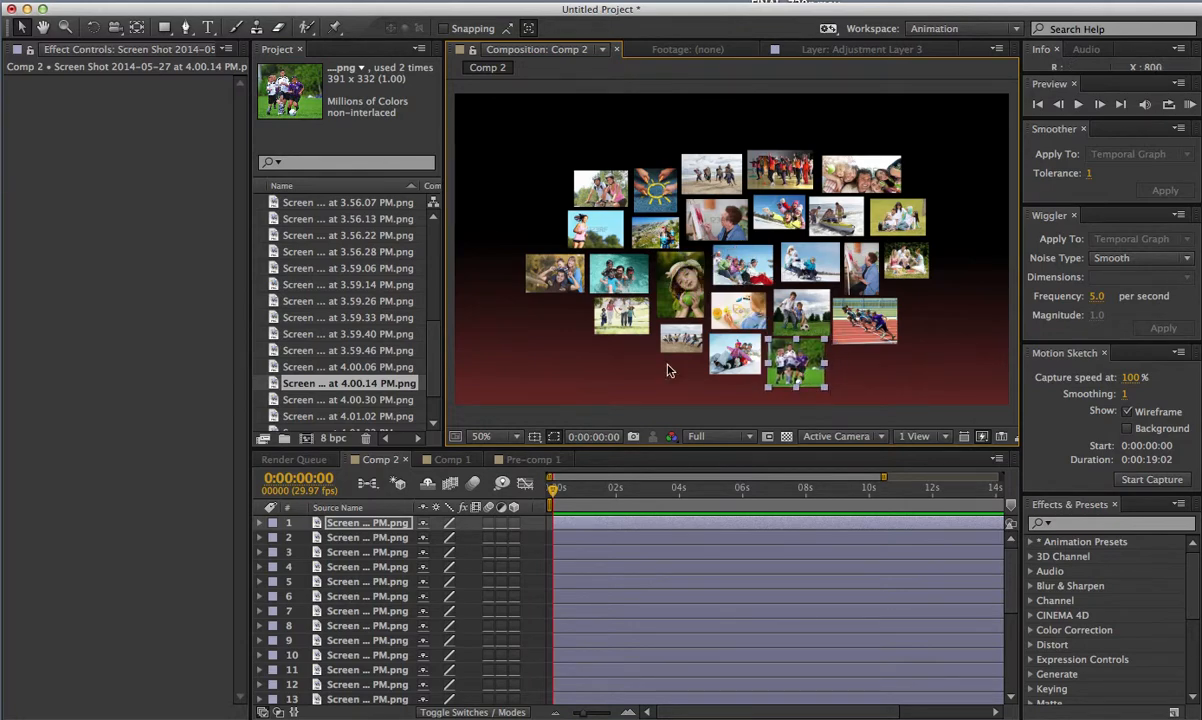
Step: Add the 4.00.30 jogging image, scale it down and place it at the left end of the second row
left_click(390, 400)
left_click_drag(425, 405, 600, 234)
left_click_drag(590, 252, 559, 222)
Step: Add the 4.01.02 sunset surfers image, scale it down and place it at the left end of the fourth row
scroll(407, 305, "down", 3)
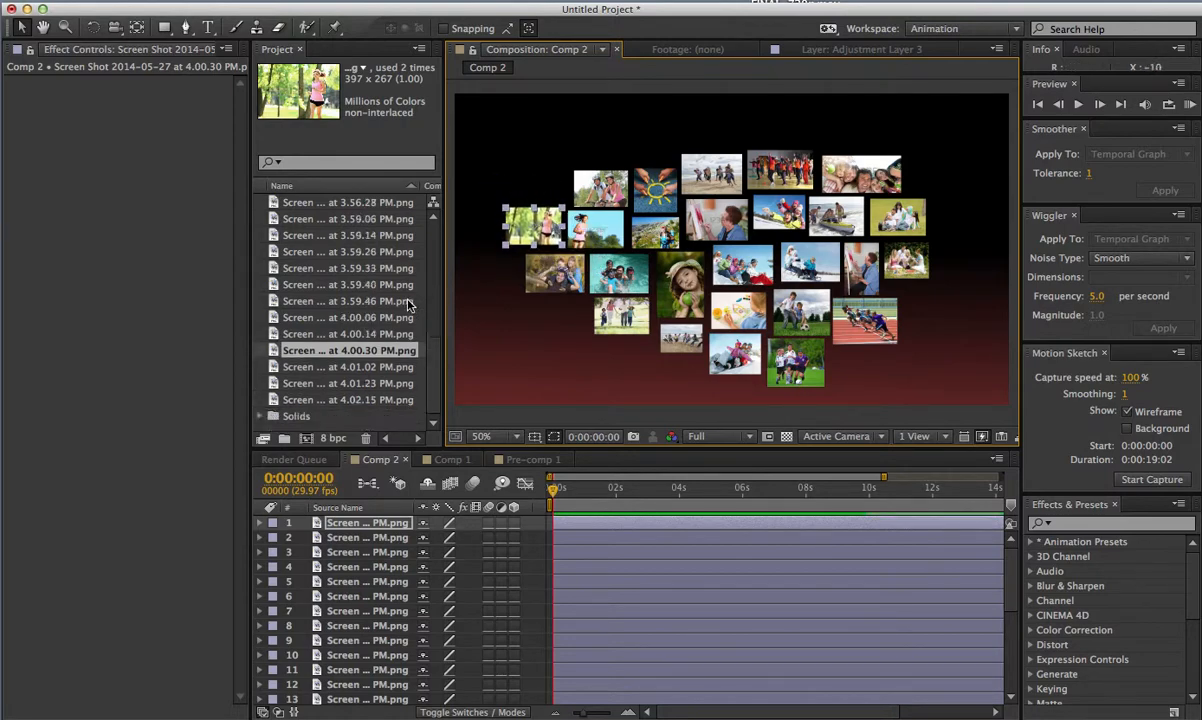
left_click(381, 369)
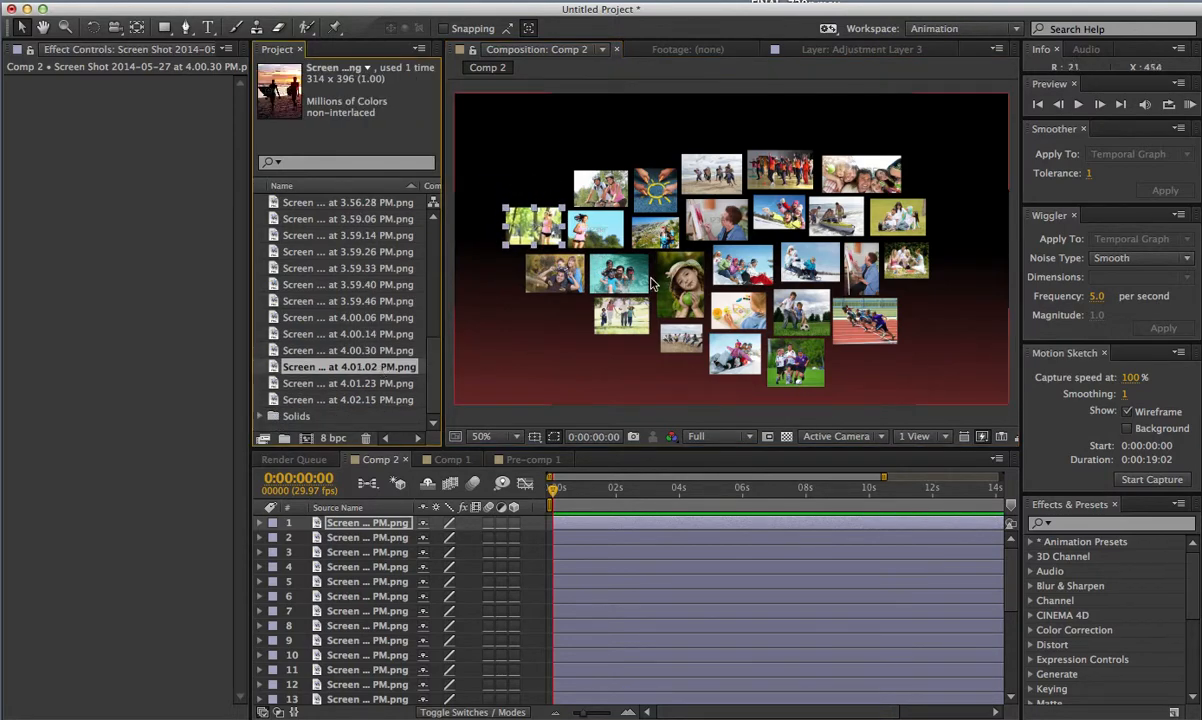
left_click_drag(367, 372, 623, 296)
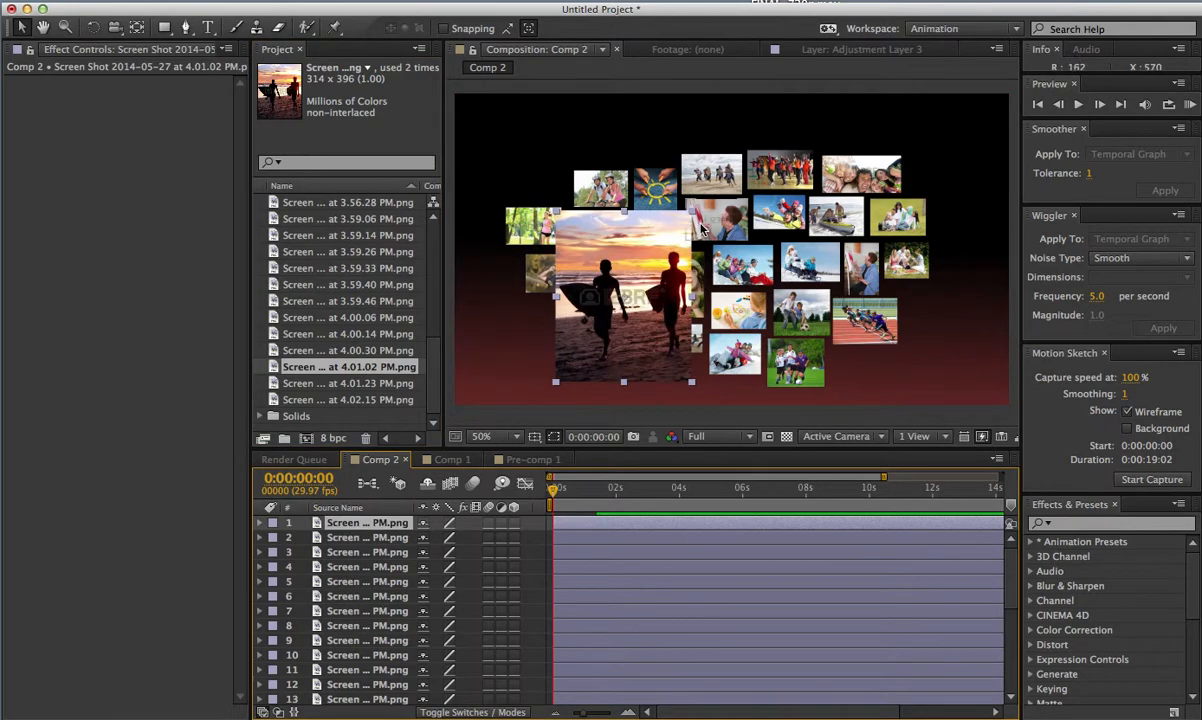
left_click_drag(695, 215, 587, 323)
Step: Add the 4.01.23 photographer image, scale it down and place it at the left end of the row with the sun-painted hands
left_click(370, 383)
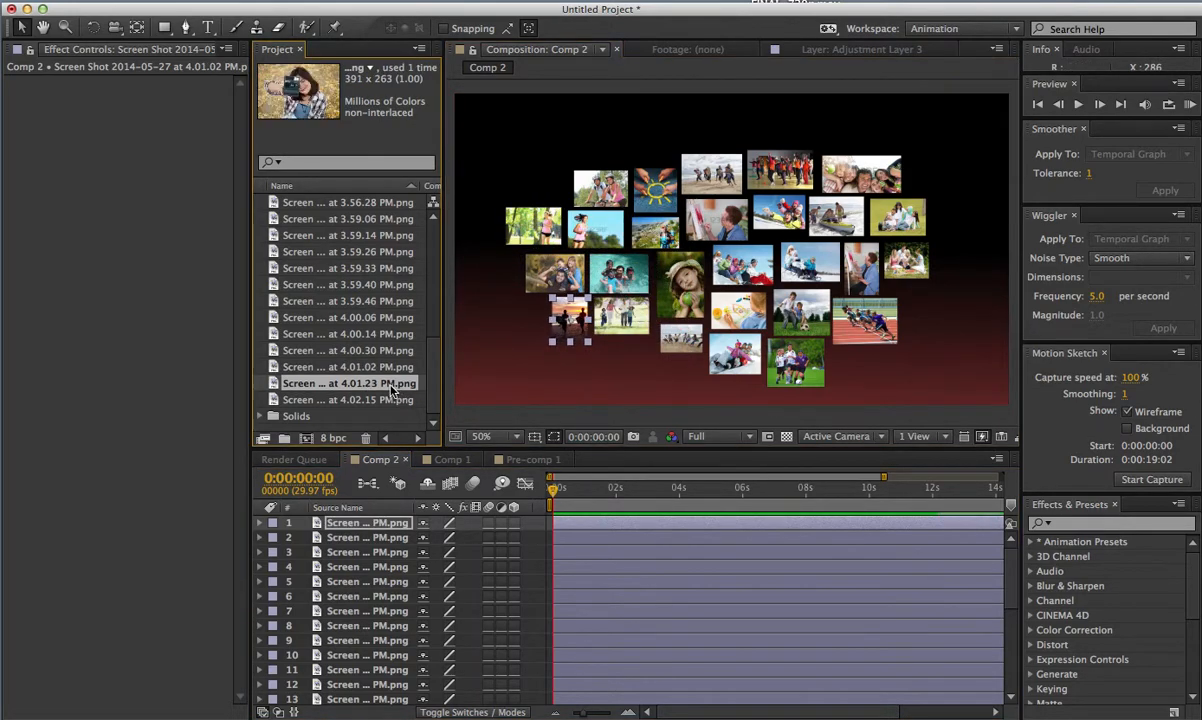
left_click_drag(370, 383, 748, 266)
left_click_drag(803, 219, 540, 184)
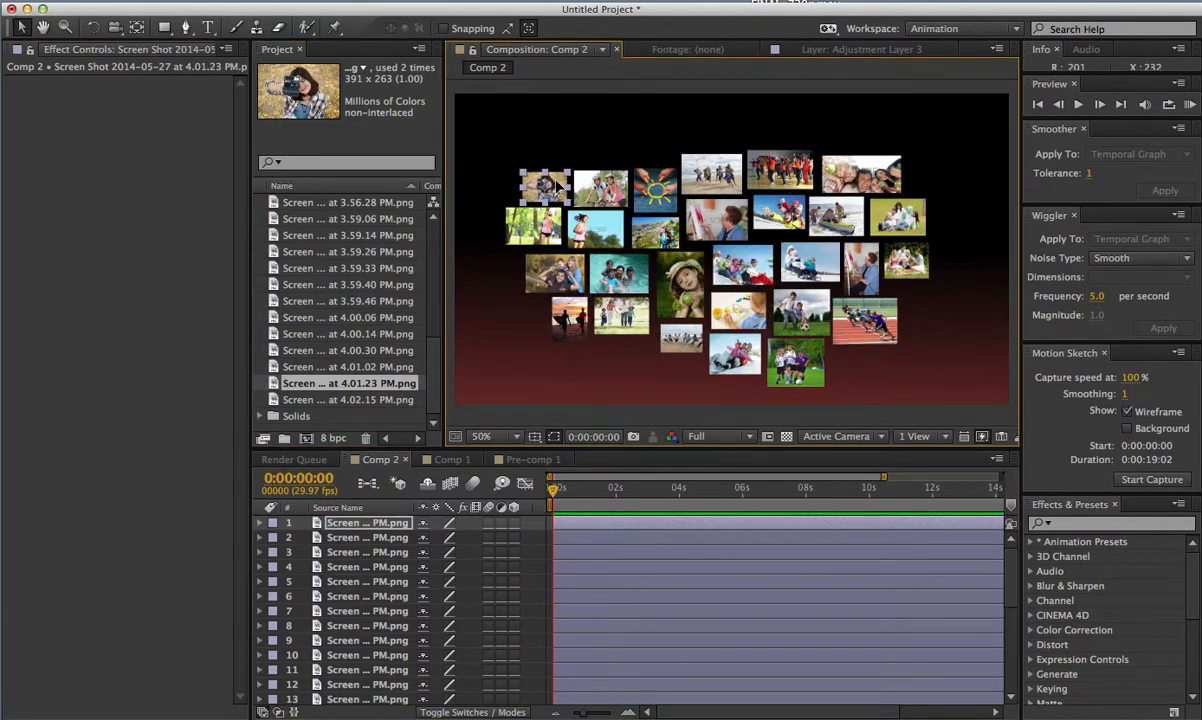
Step: Add the 4.02.15 exercising woman image, scale it down and place it above the sun-painted hands photo
left_click(398, 399)
left_click_drag(398, 399, 705, 307)
left_click_drag(792, 252, 648, 150)
Step: Move the current time of Comp 2 to 0:00:02:29
left_click(720, 587)
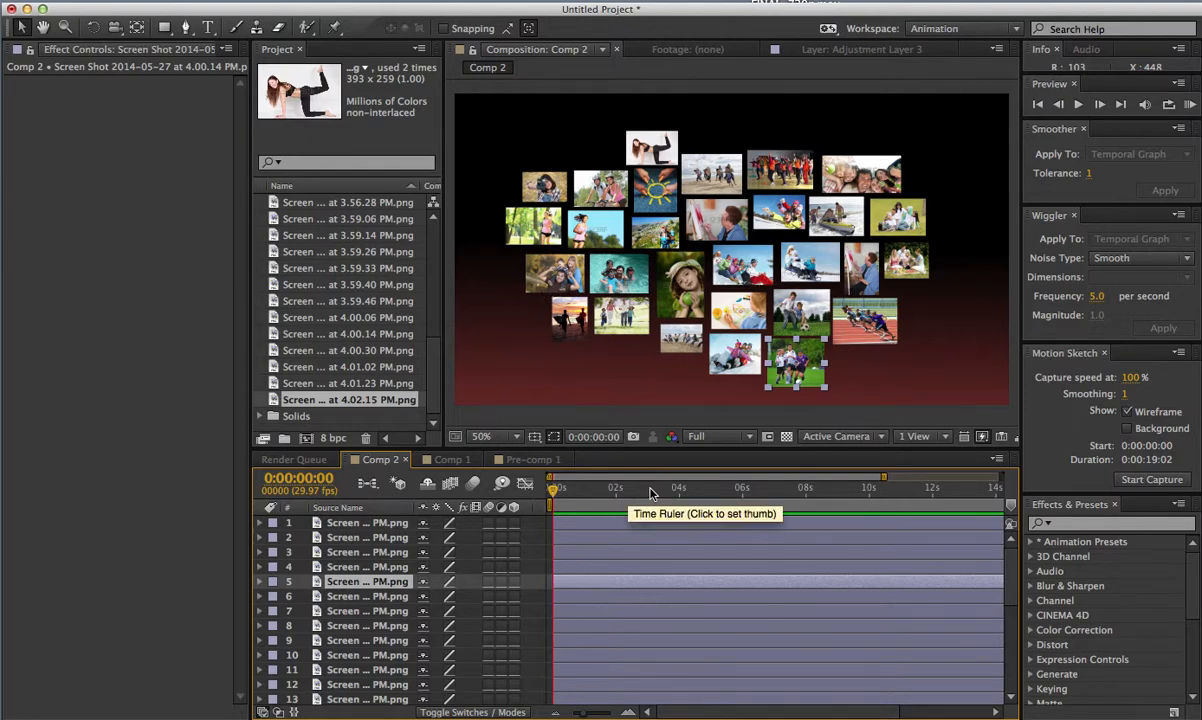
left_click(888, 377)
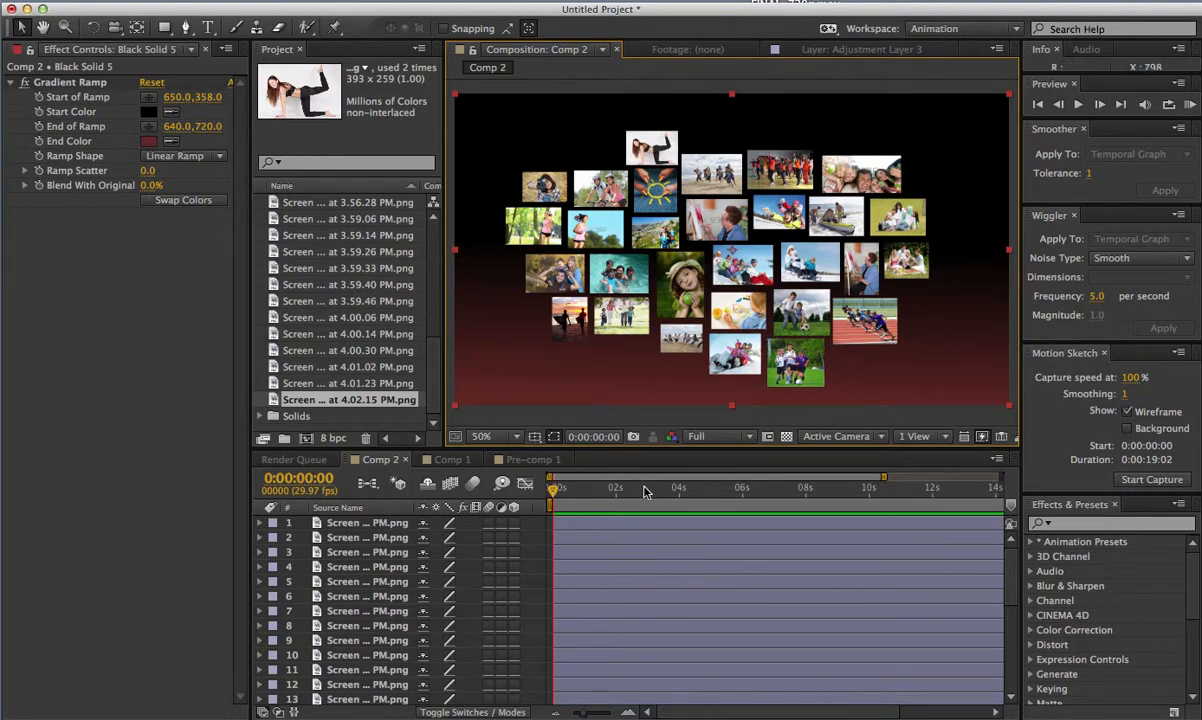
mouse_move(645, 490)
left_mouse_down()
mouse_move(549, 488)
mouse_move(647, 487)
left_mouse_up()
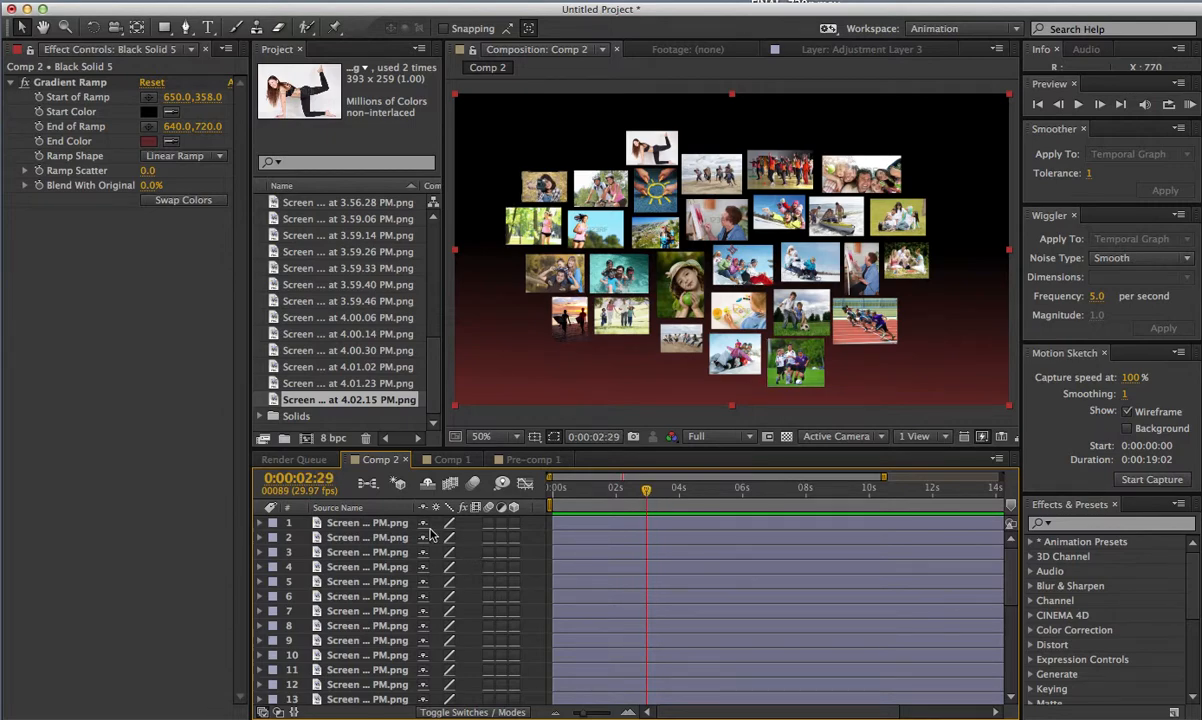
Step: Set Position keyframes at 0:00:02:29 on all image layers, leaving out the Black Solid 5 background
left_click(377, 529)
key("super+a")
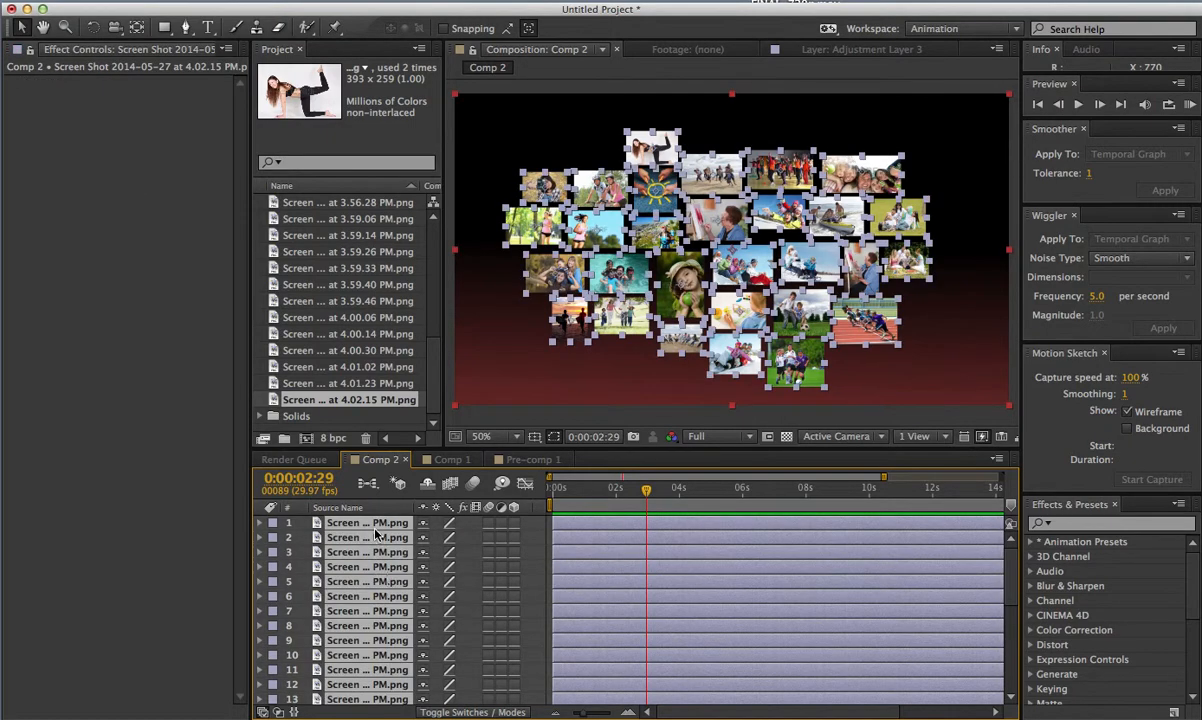
scroll(400, 652, "down", 5)
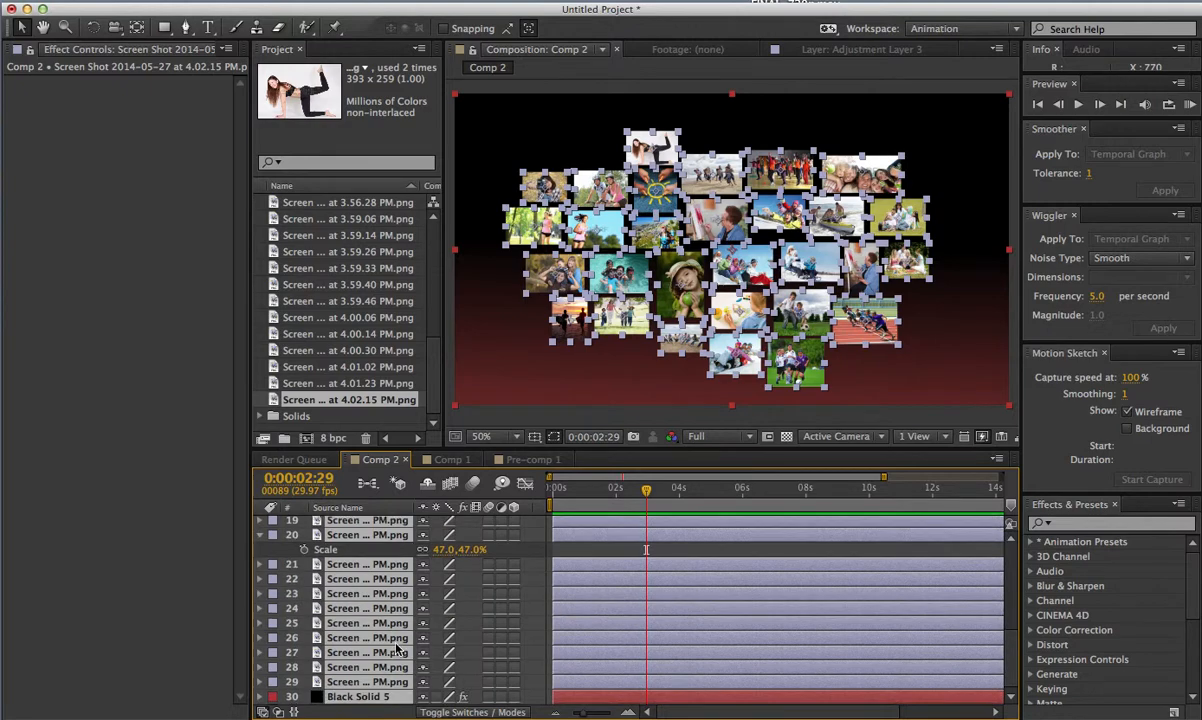
left_click(370, 700, "super")
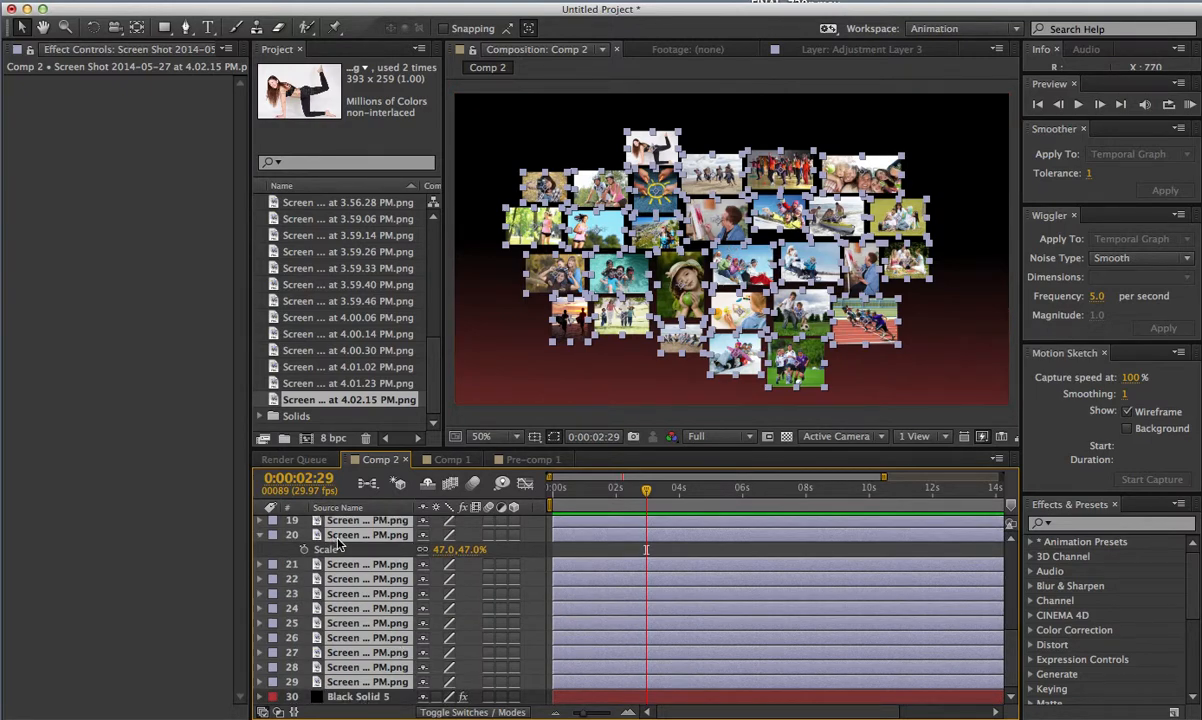
key("p")
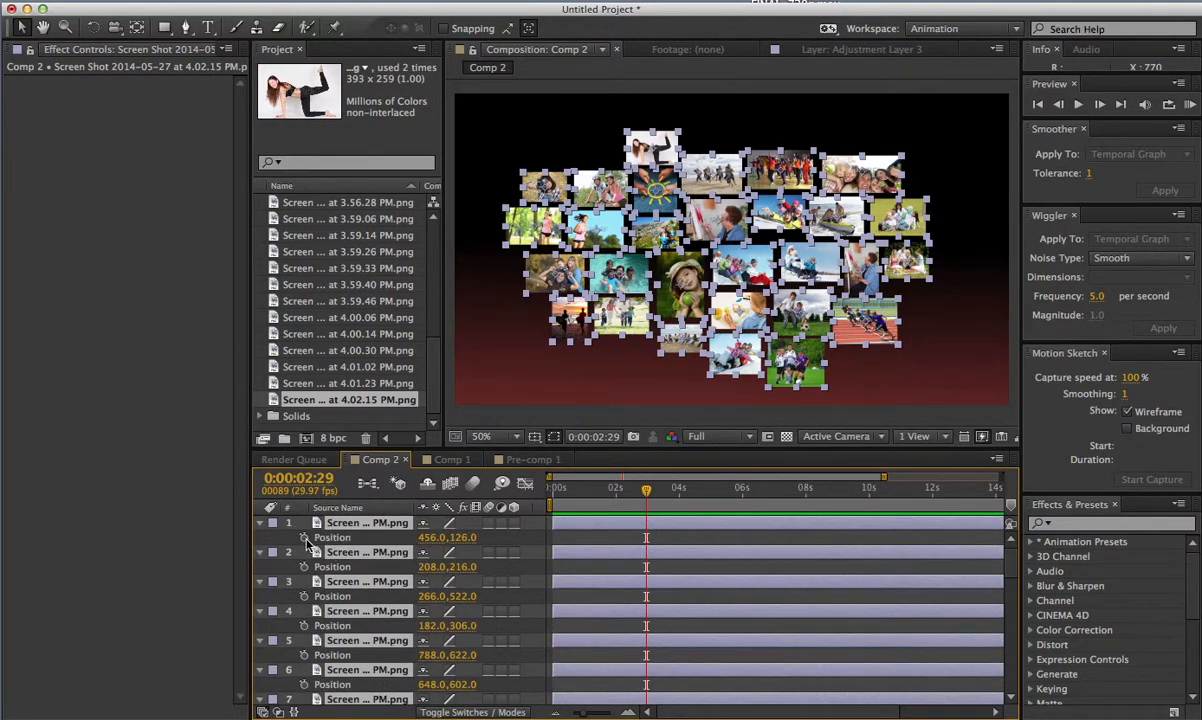
key("alt+shift+p")
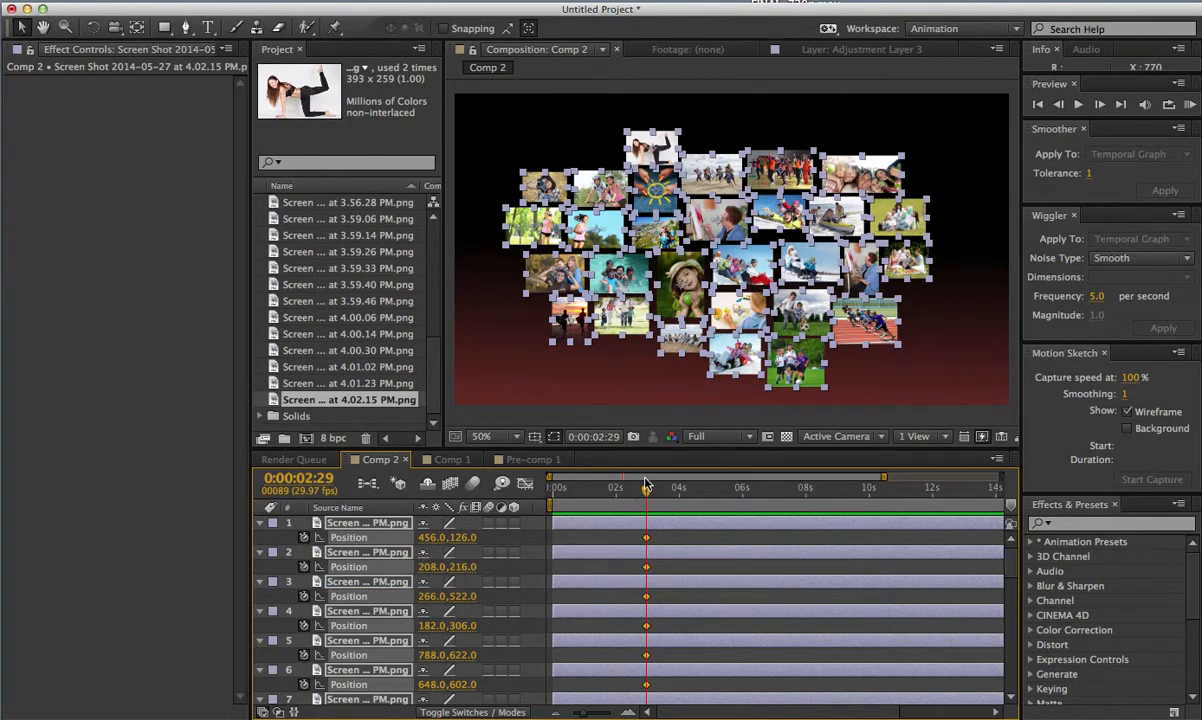
scroll(683, 597, "down", 5)
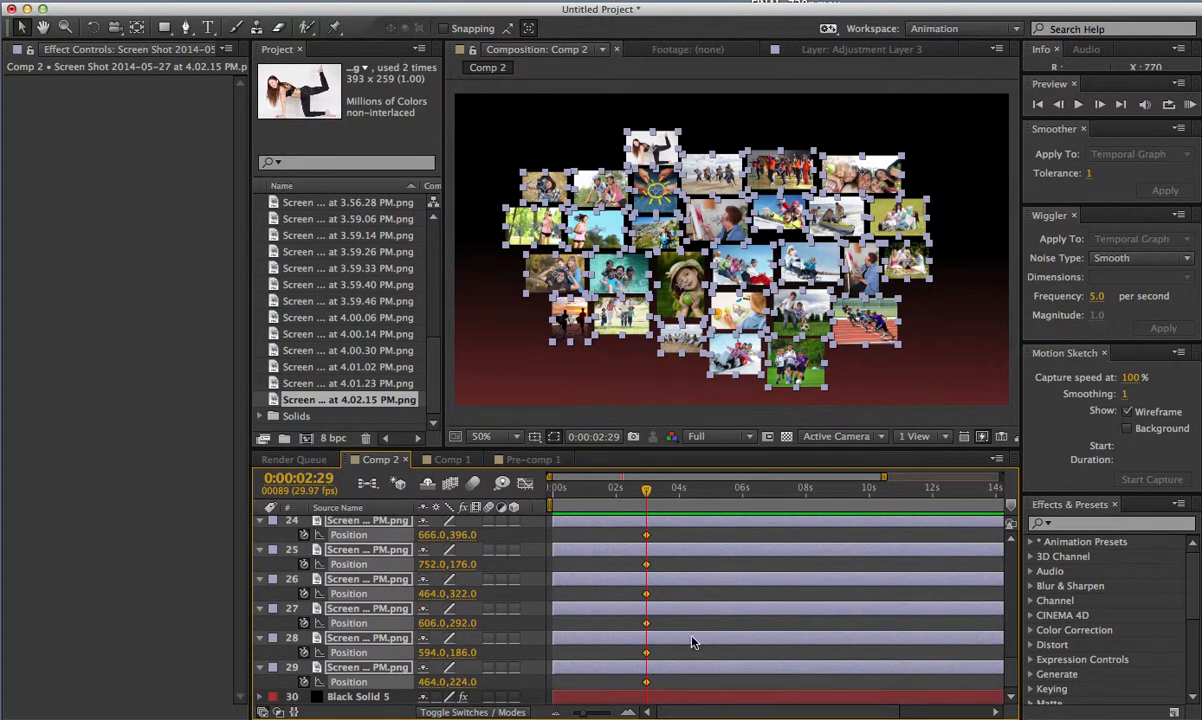
Step: Move the current time to 0:00:00:00 and turn all the selected image layers into 3D layers, then collapse their properties
scroll(688, 645, "up", 5)
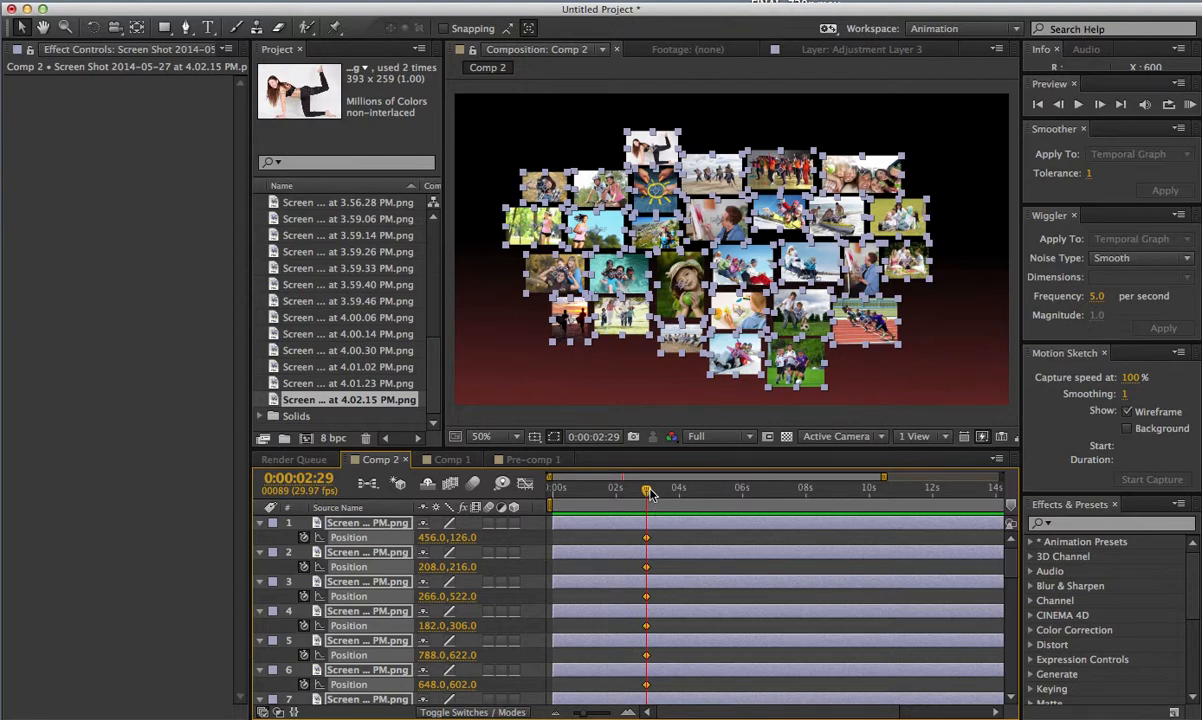
left_click(617, 491)
left_click_drag(617, 491, 548, 494)
left_click(513, 525)
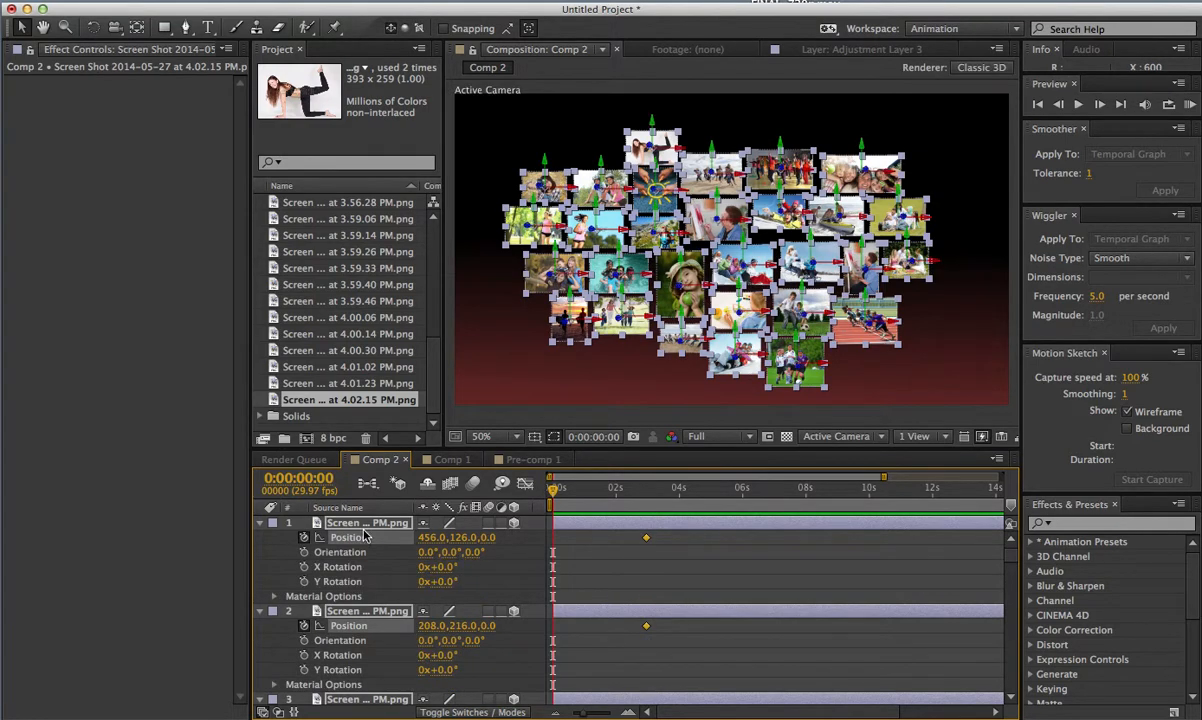
left_click(260, 525)
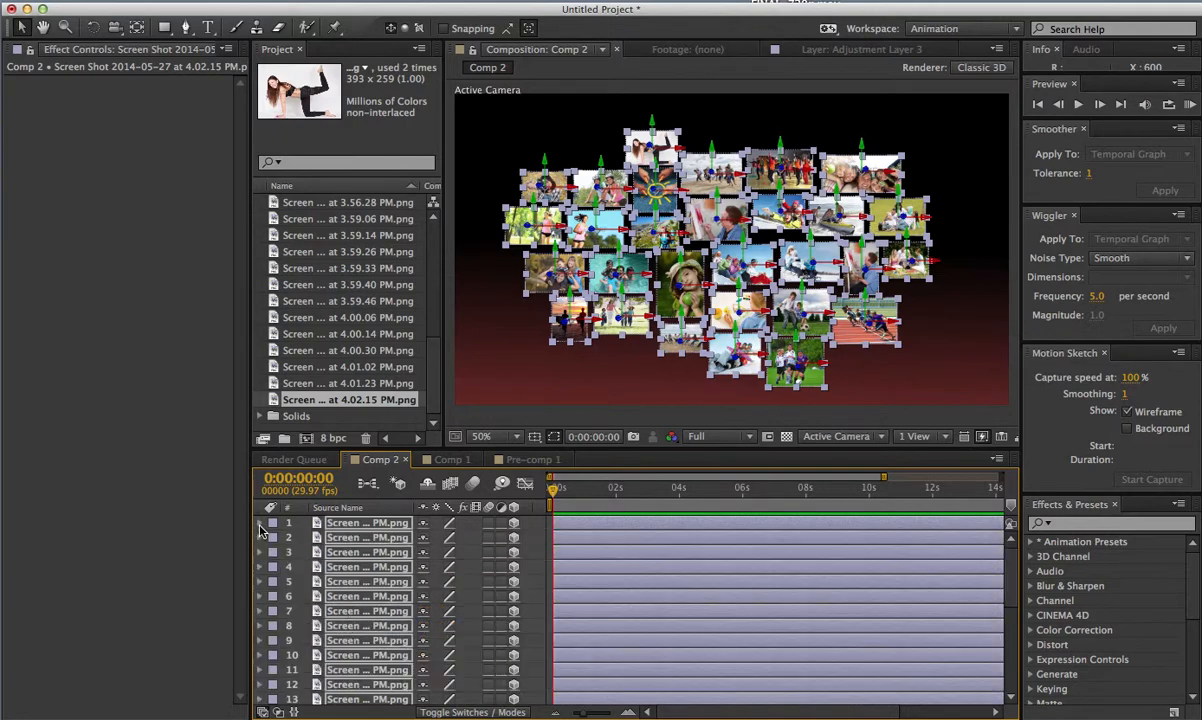
Step: Move all image layers along the Z axis toward the camera at 0:00:00:00 until they are out of frame
scroll(485, 560, "down", 5)
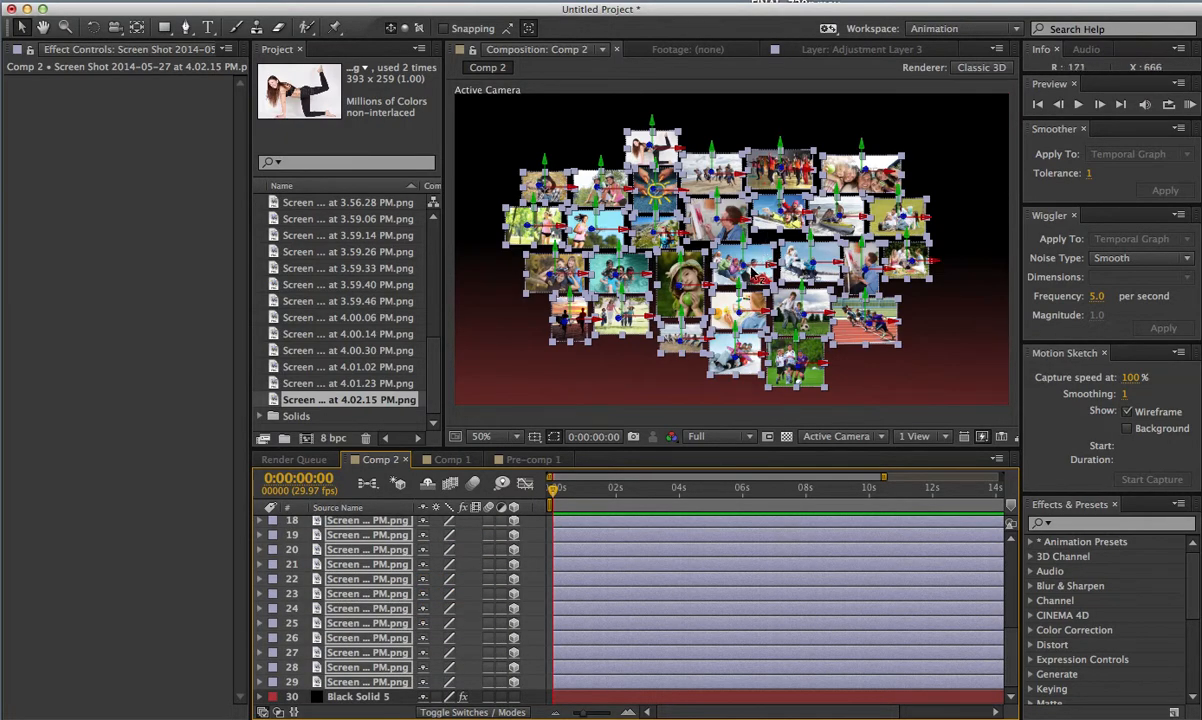
scroll(765, 283, "up", 2)
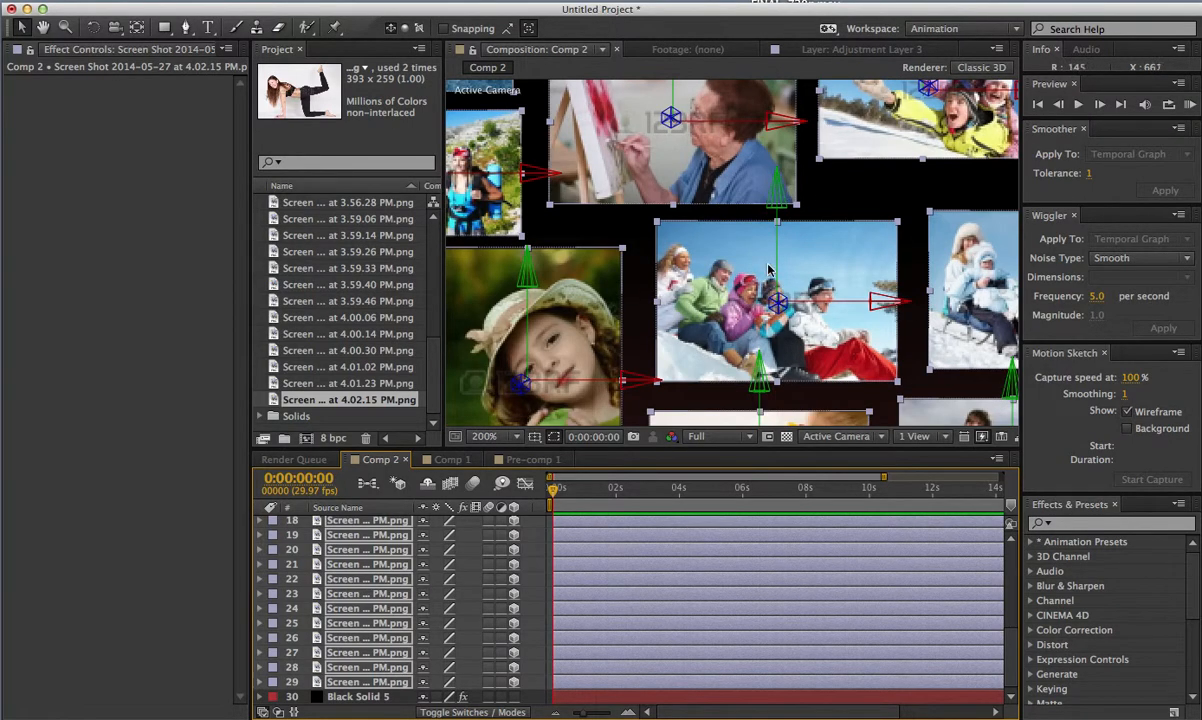
scroll(810, 277, "down", 2)
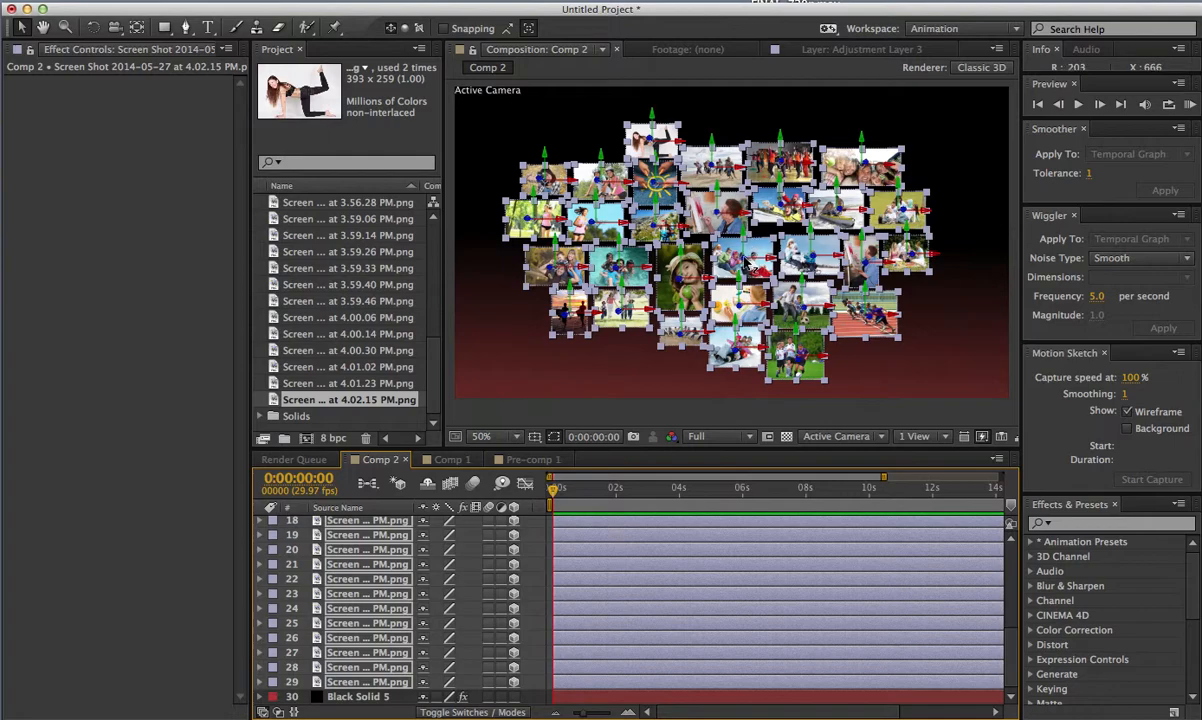
left_click_drag(745, 262, 717, 402)
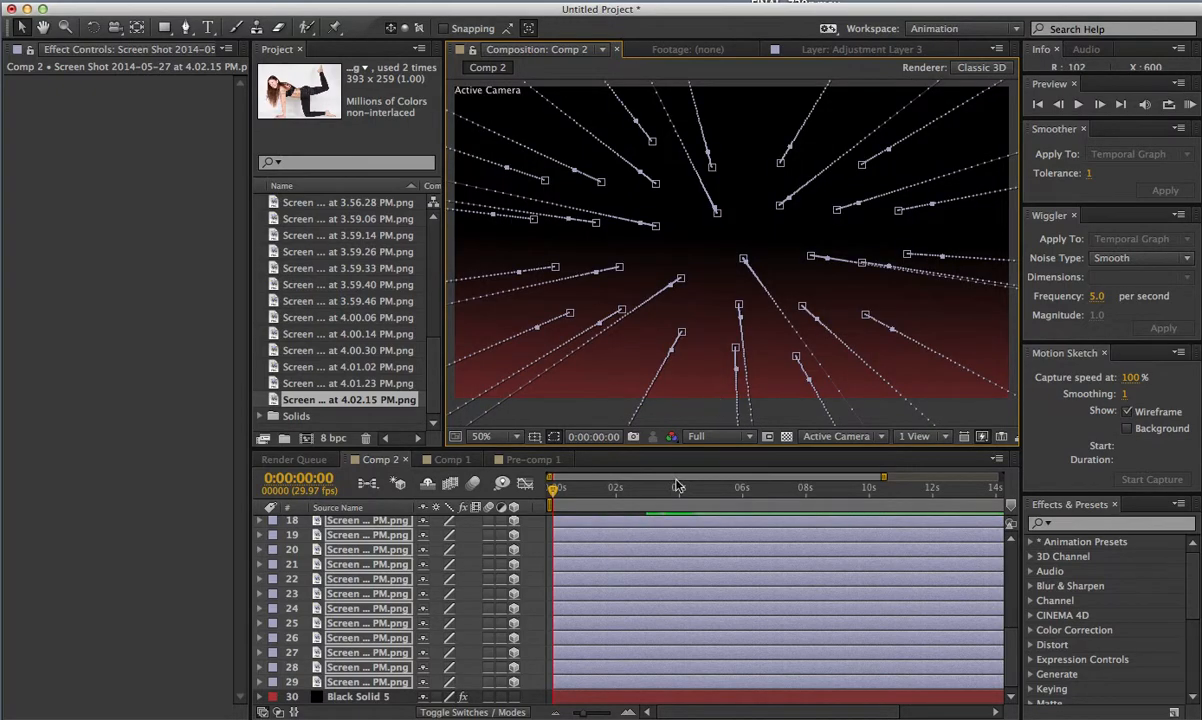
Step: Scrub through the first three seconds to check the images' fly-in, and return to 0:00:00:00
left_click_drag(602, 495, 649, 498)
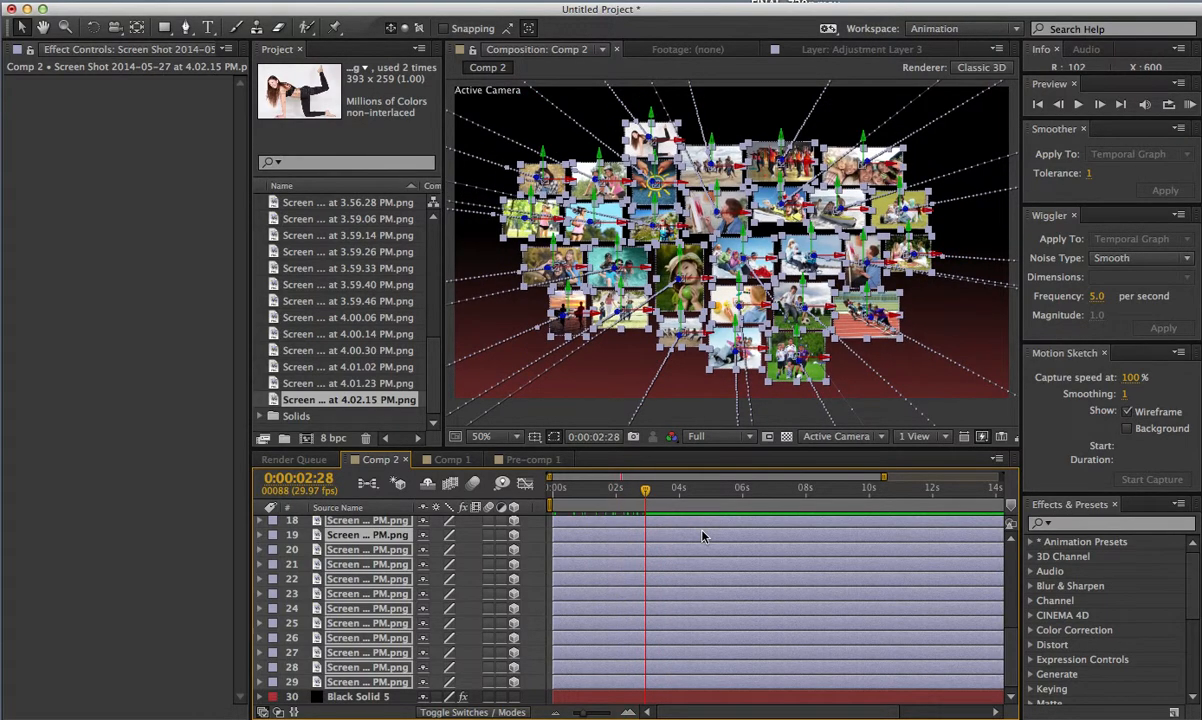
left_click(714, 697)
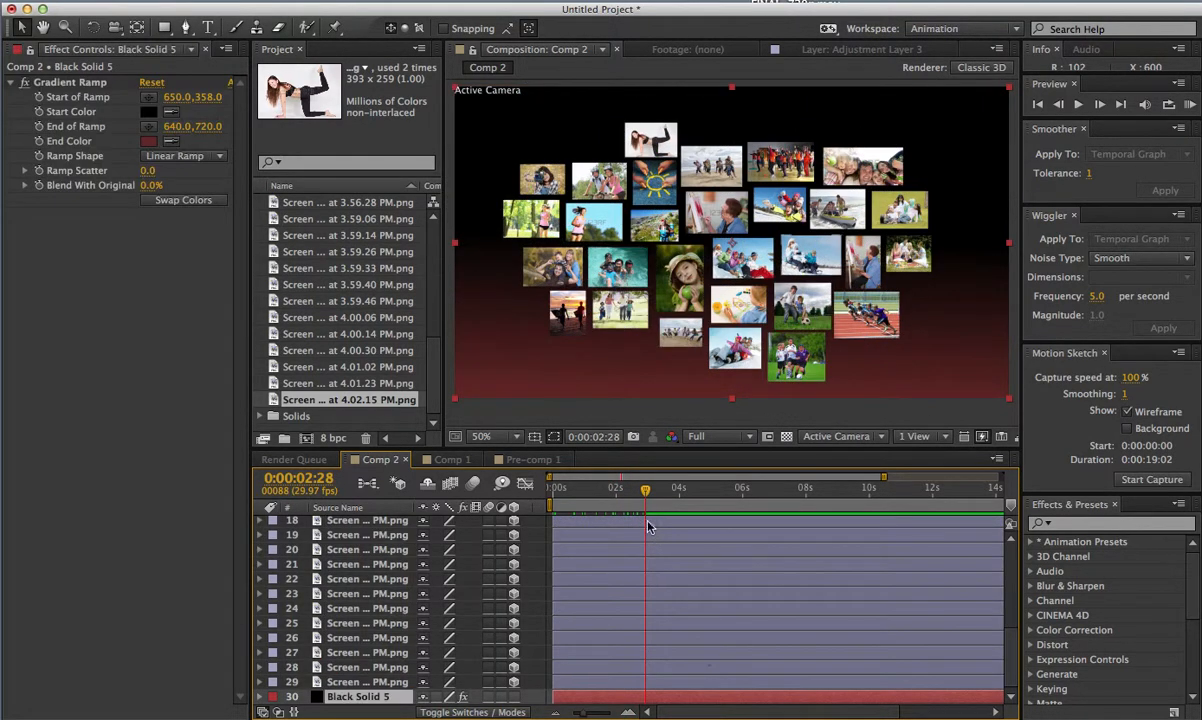
mouse_move(648, 493)
left_mouse_down()
mouse_move(527, 492)
mouse_move(650, 495)
left_mouse_up()
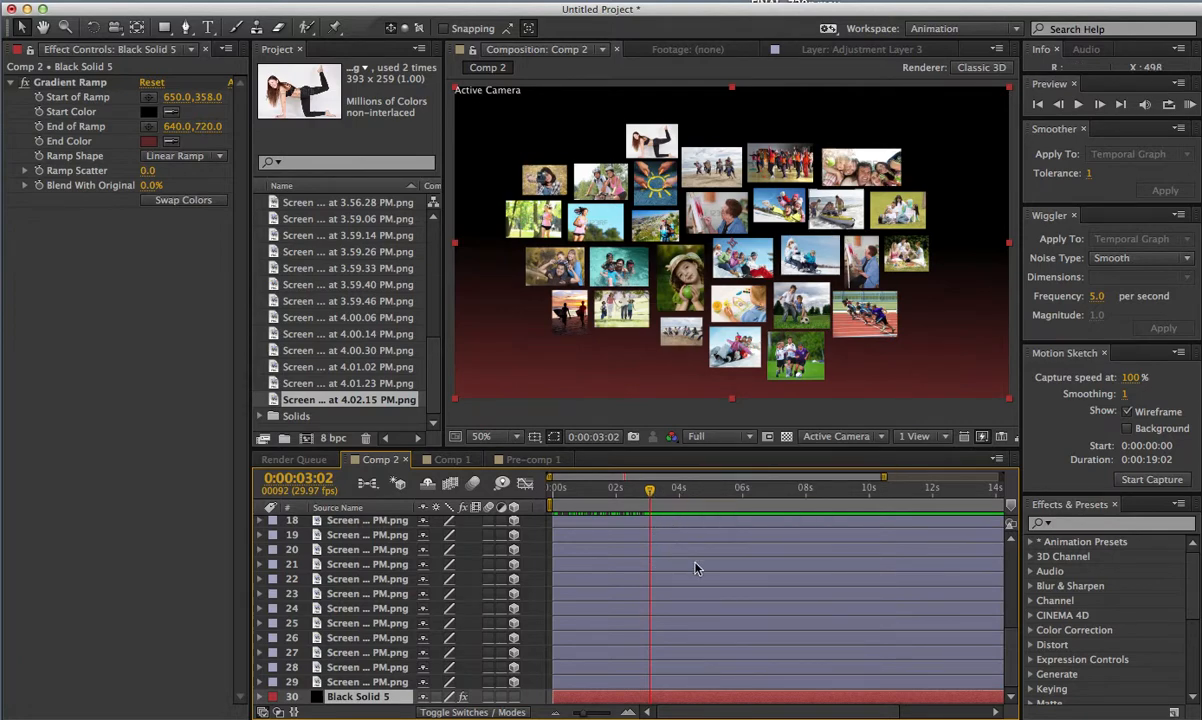
left_click_drag(649, 491, 450, 484)
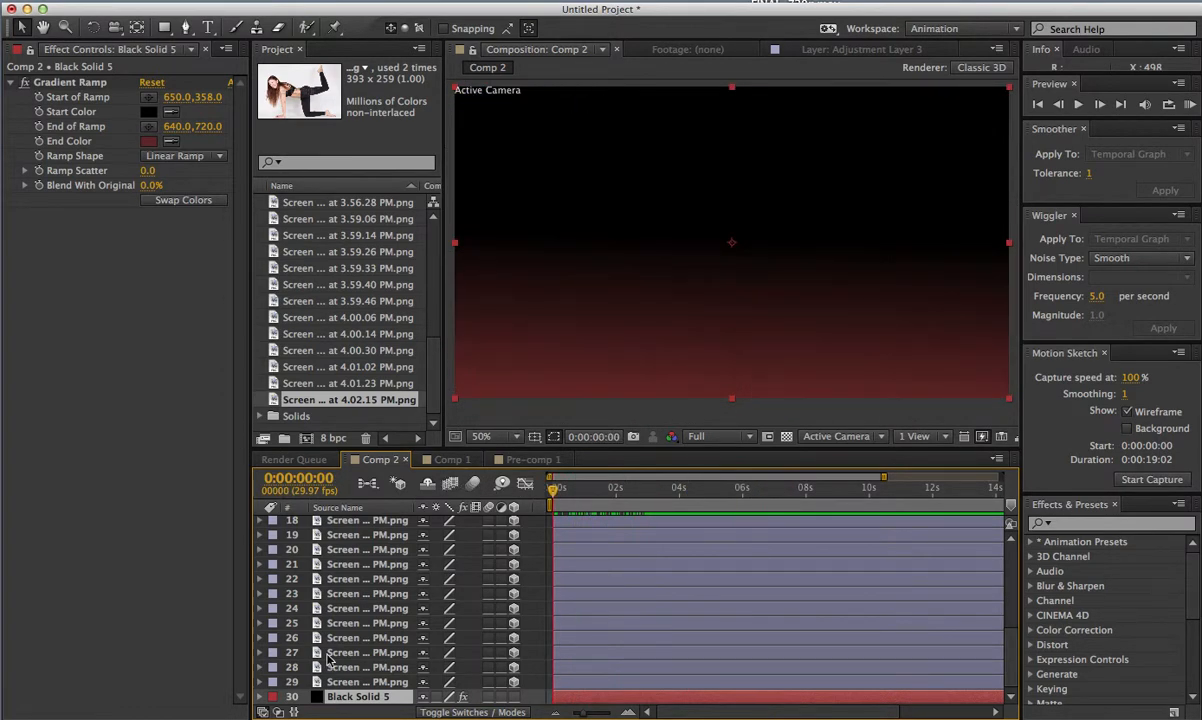
Step: Stagger the start times of image layers 28 to 19 upward in a staircase, from about 0.5 s to about 5 s
left_click(393, 683)
scroll(397, 640, "up", 6)
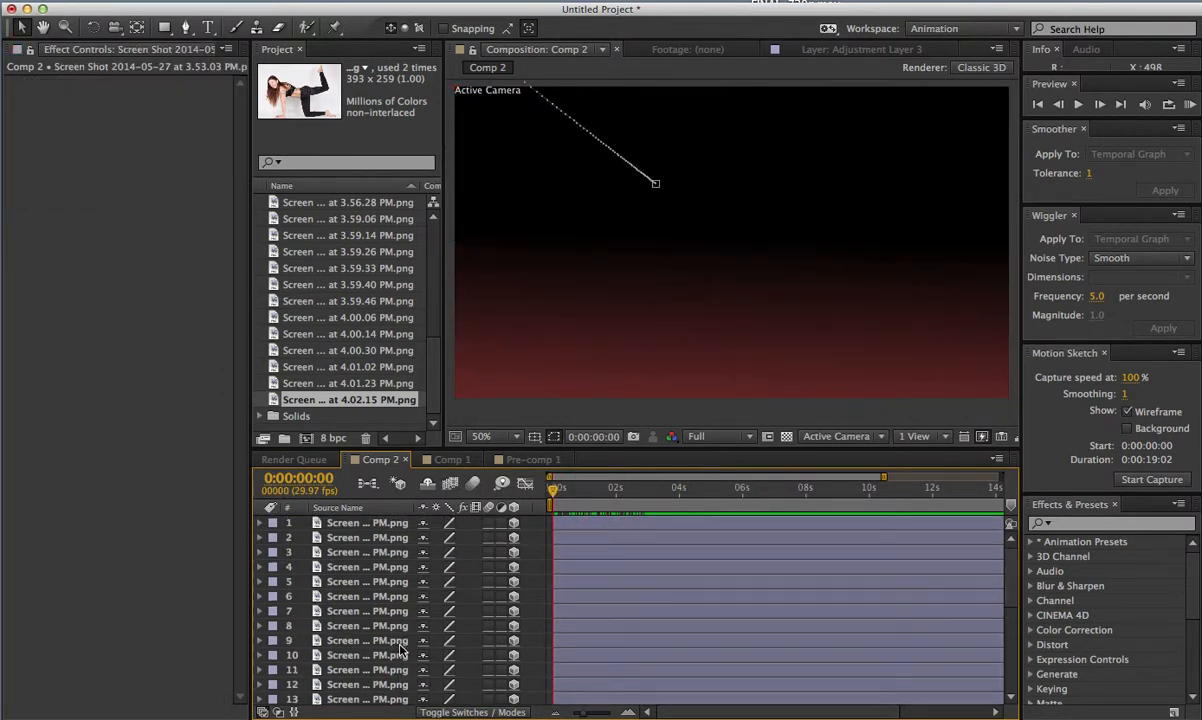
left_click(388, 523, "shift")
scroll(650, 573, "down", 6)
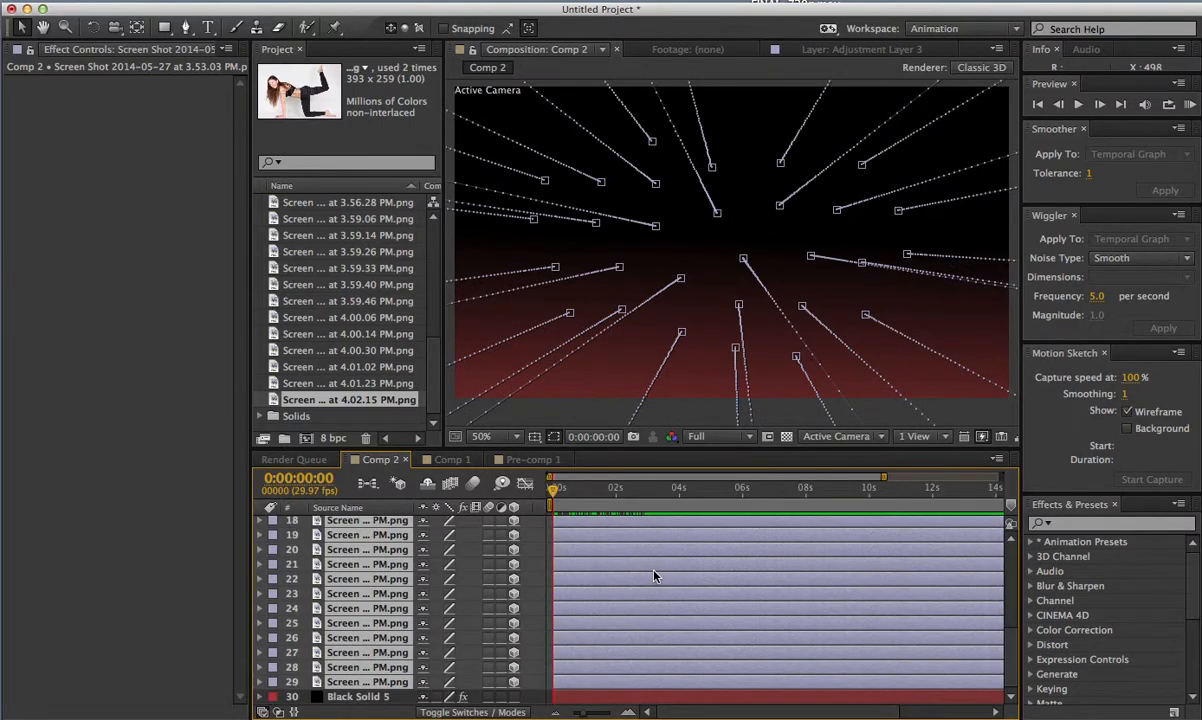
left_click(583, 686, "super")
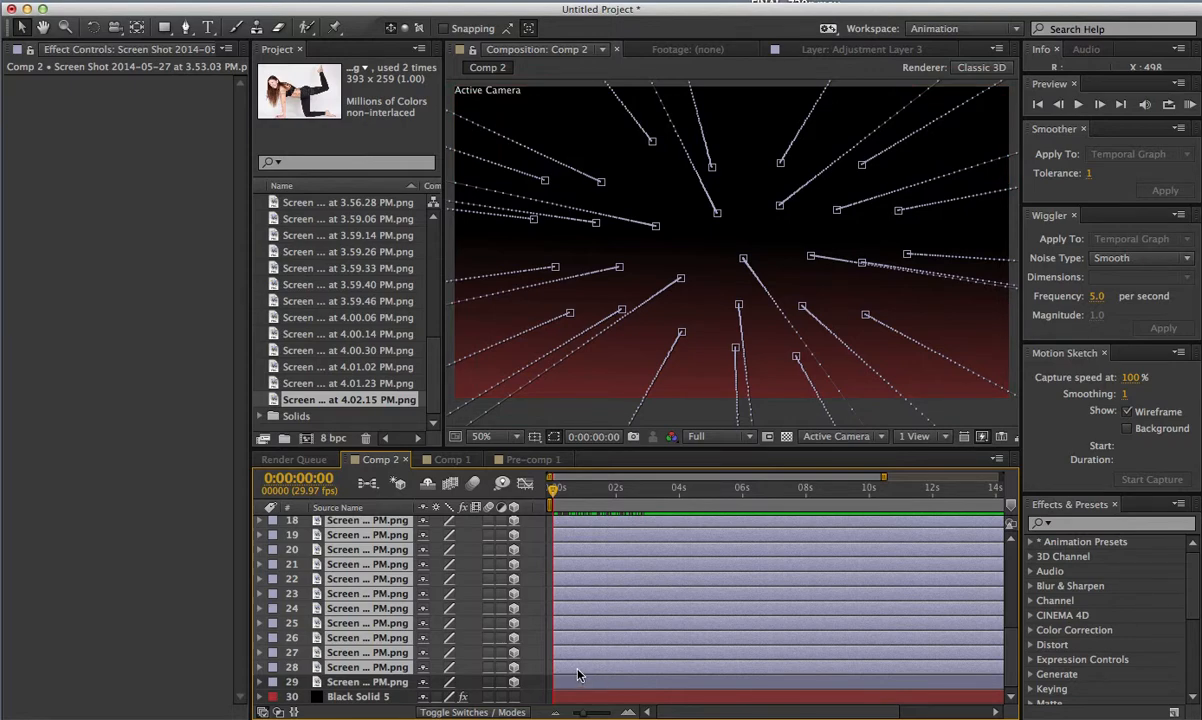
left_click_drag(576, 675, 604, 657)
left_click_drag(603, 637, 732, 539)
left_click(618, 638, "super")
left_click(636, 628, "super")
left_click(660, 608, "super")
left_click(637, 594, "super")
left_click(678, 579, "super")
left_click(697, 561, "super")
left_click(714, 550, "super")
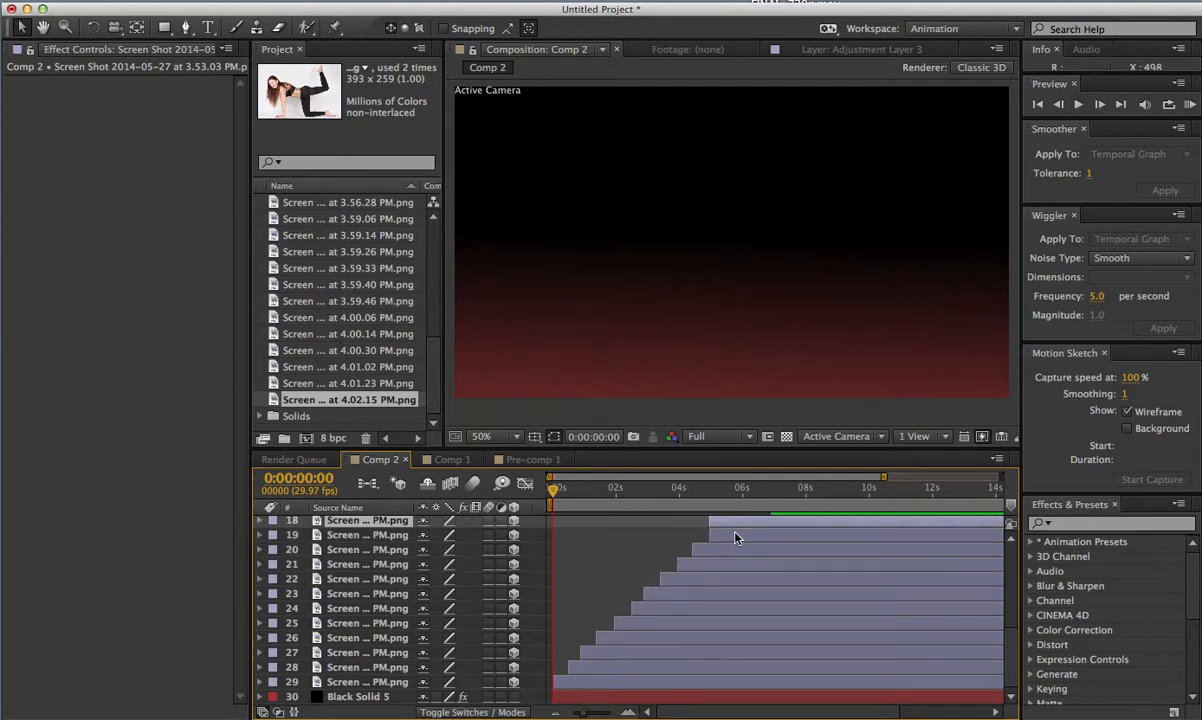
Step: Continue the staircase with image layers 18 to 14, starting them from about 5.5 s to about 8 s
scroll(779, 569, "up", 3)
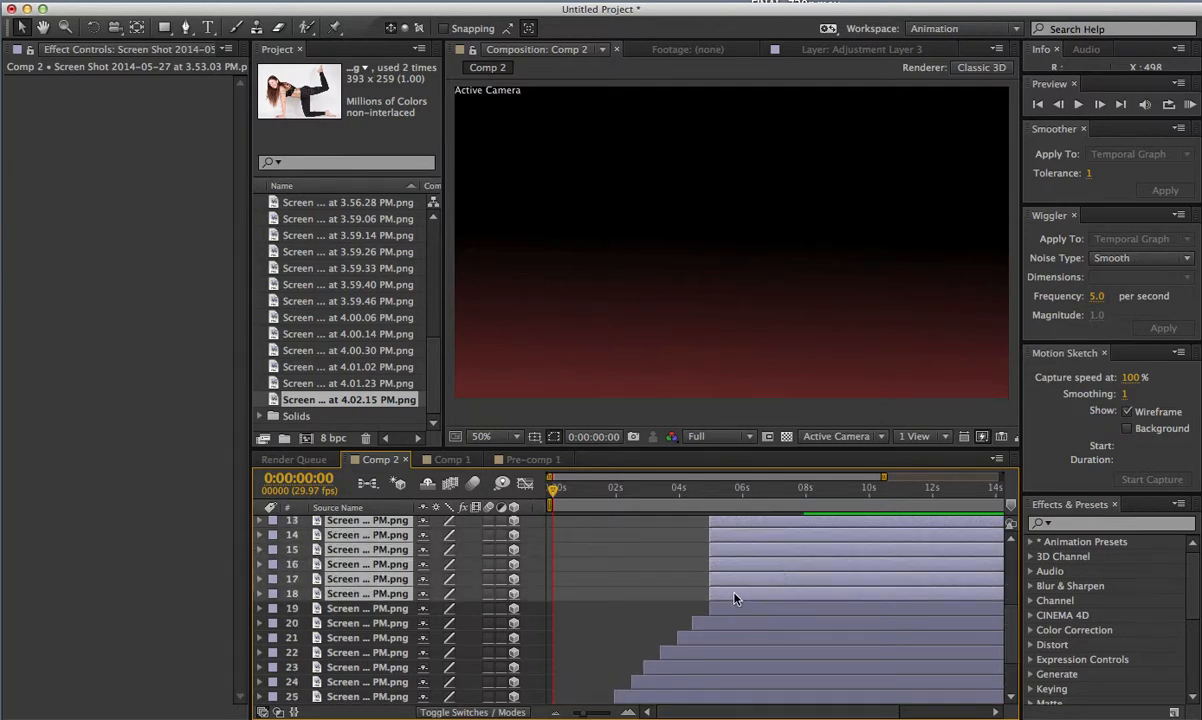
left_click_drag(735, 594, 808, 550)
left_click(751, 594, "super")
left_click(775, 579, "super")
left_click(788, 570, "super")
left_click(808, 548, "super")
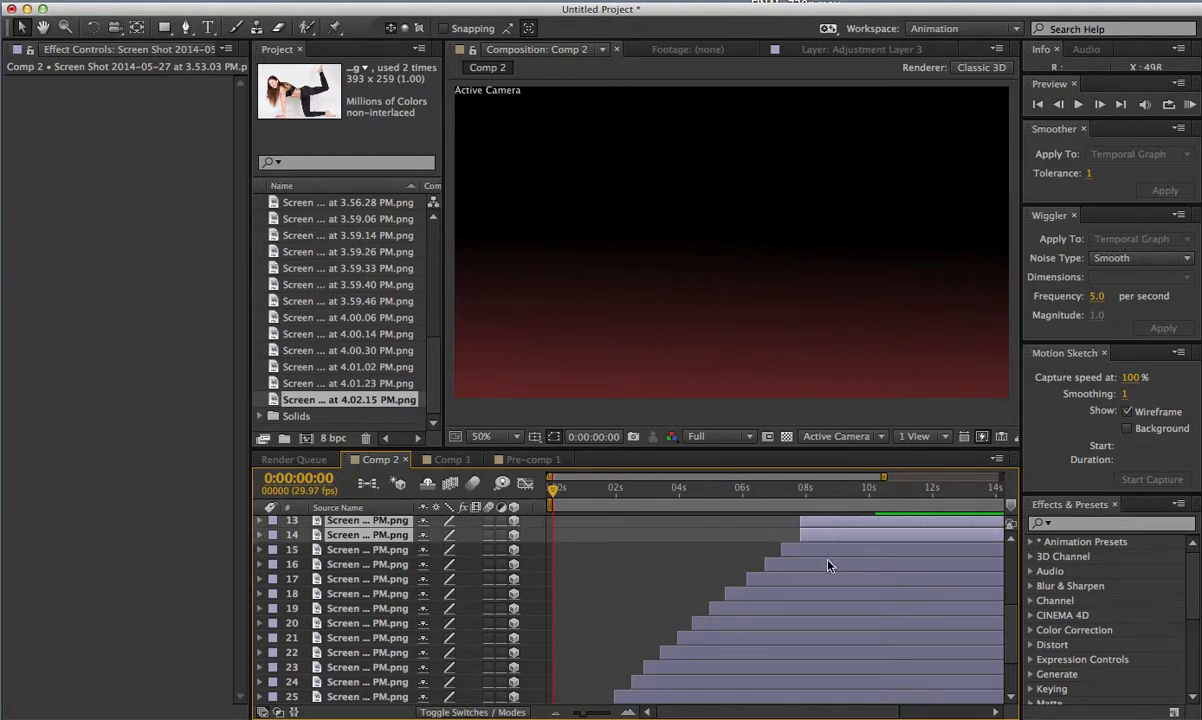
left_click(834, 538, "super")
Step: Stagger image layers 13 to 6 in the same way, starting them from about 8.3 s to about 12 s
scroll(869, 593, "up", 3)
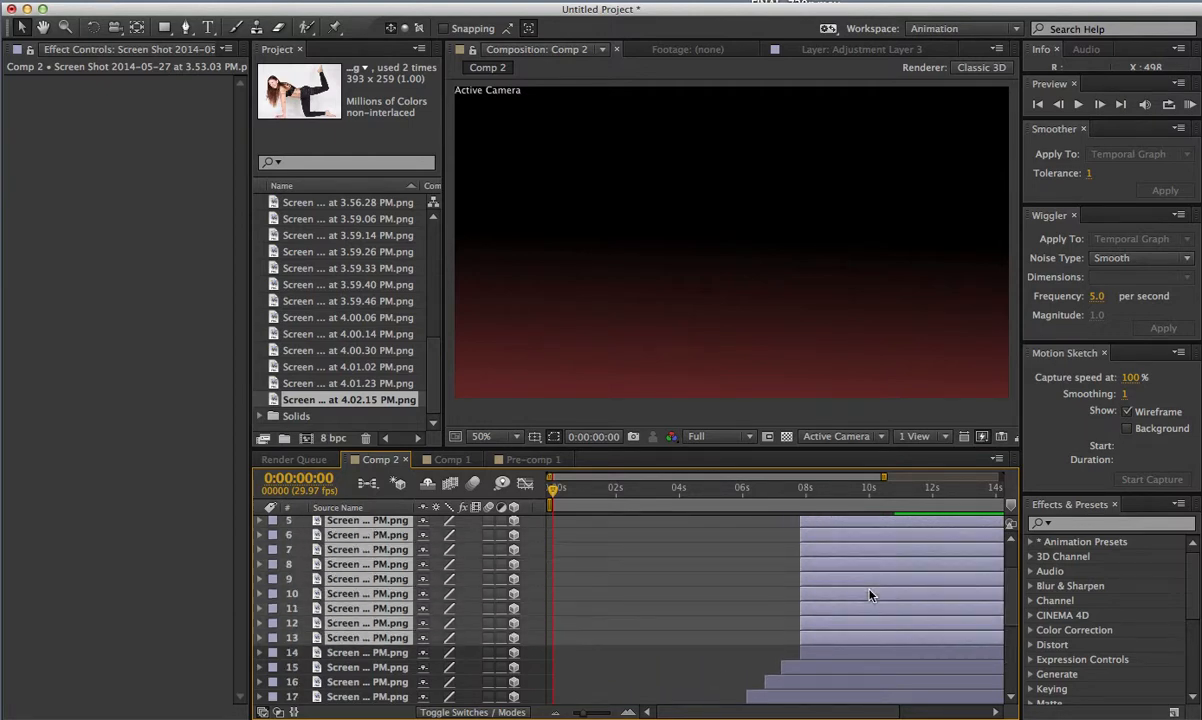
left_click_drag(826, 632, 914, 580)
left_click(841, 635, "super")
left_click(864, 630, "super")
left_click(888, 614, "super")
left_click(902, 595, "super")
left_click(914, 580, "super")
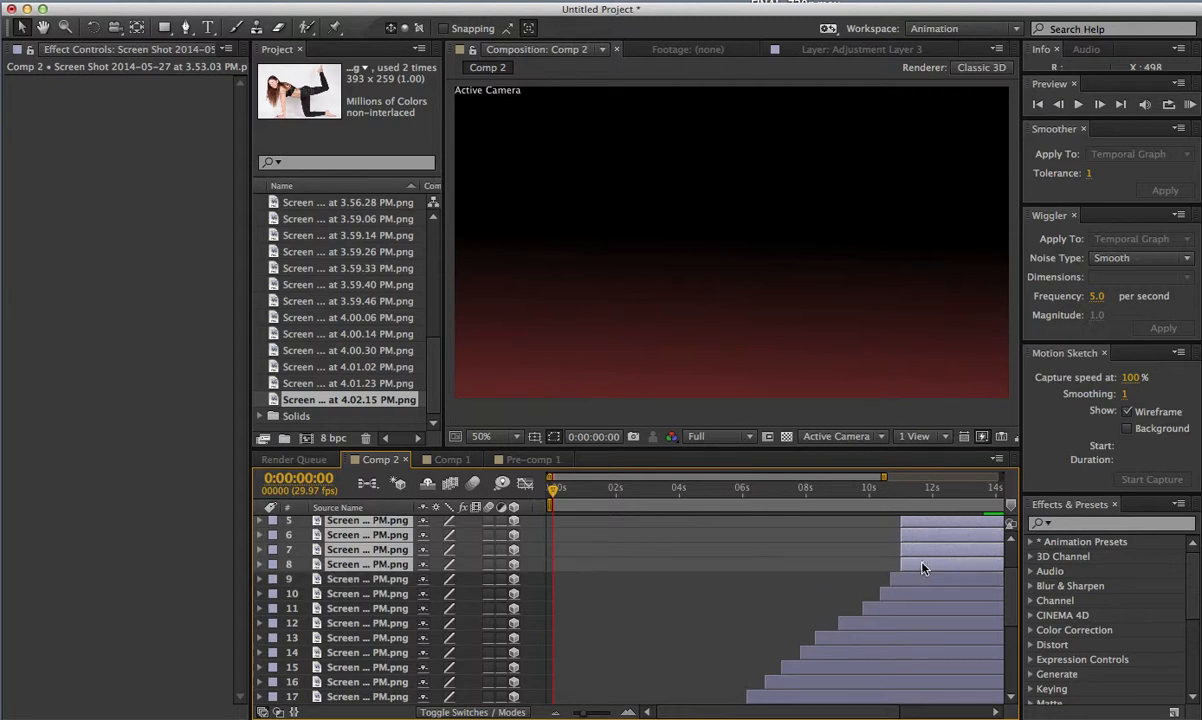
left_click(922, 568, "super")
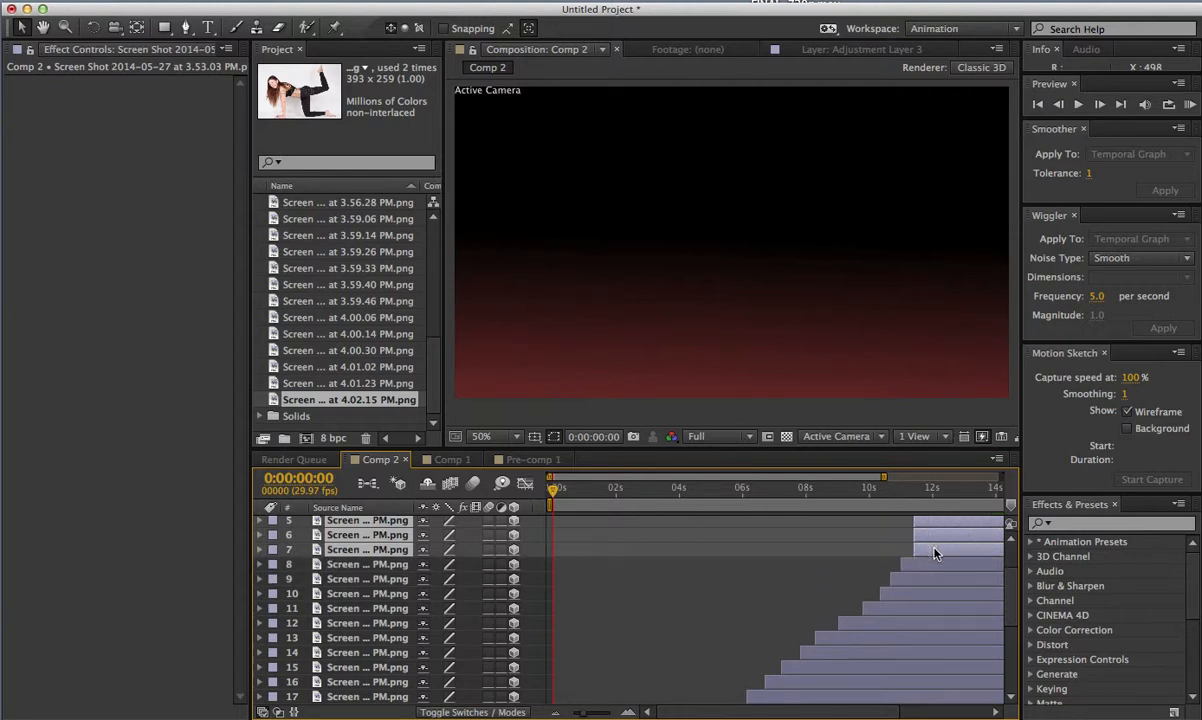
left_click(934, 549, "super")
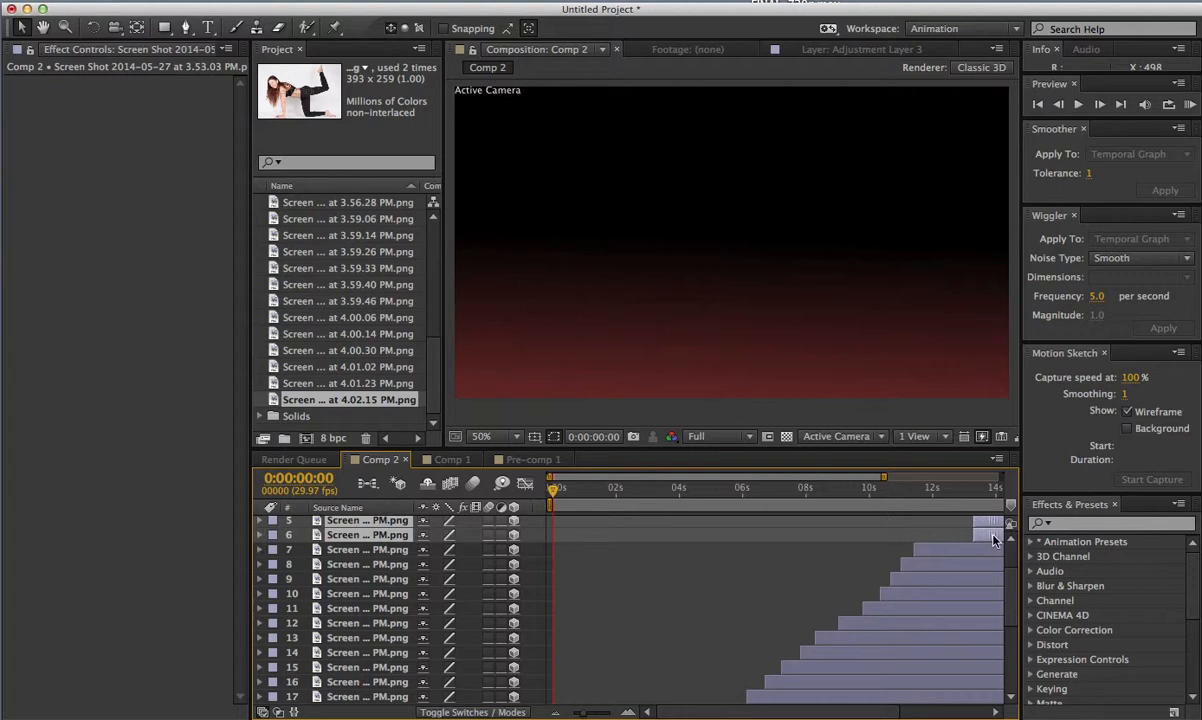
left_click(952, 539, "super")
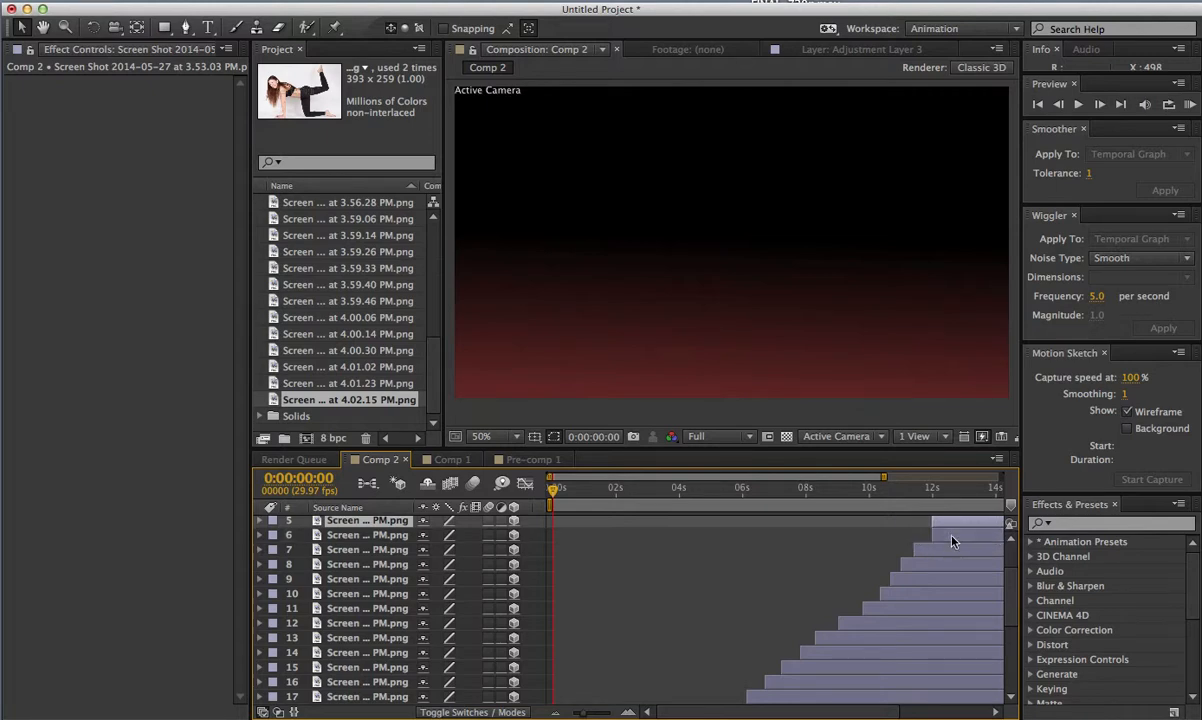
Step: Stagger the last image layers, 5 to 1, so that they start from about 12.8 s to about 15.8 s
scroll(939, 563, "right", 5)
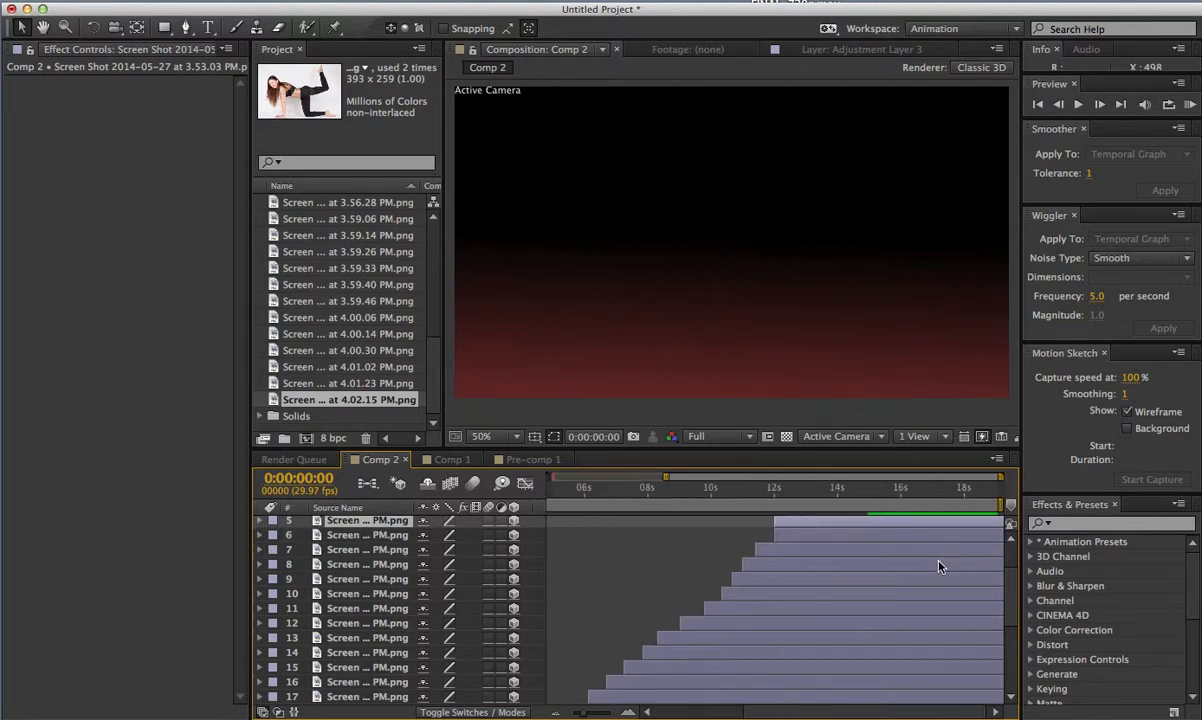
scroll(840, 567, "up", 3)
left_click_drag(794, 585, 840, 572)
left_click(817, 585, "super")
left_click(840, 572, "super")
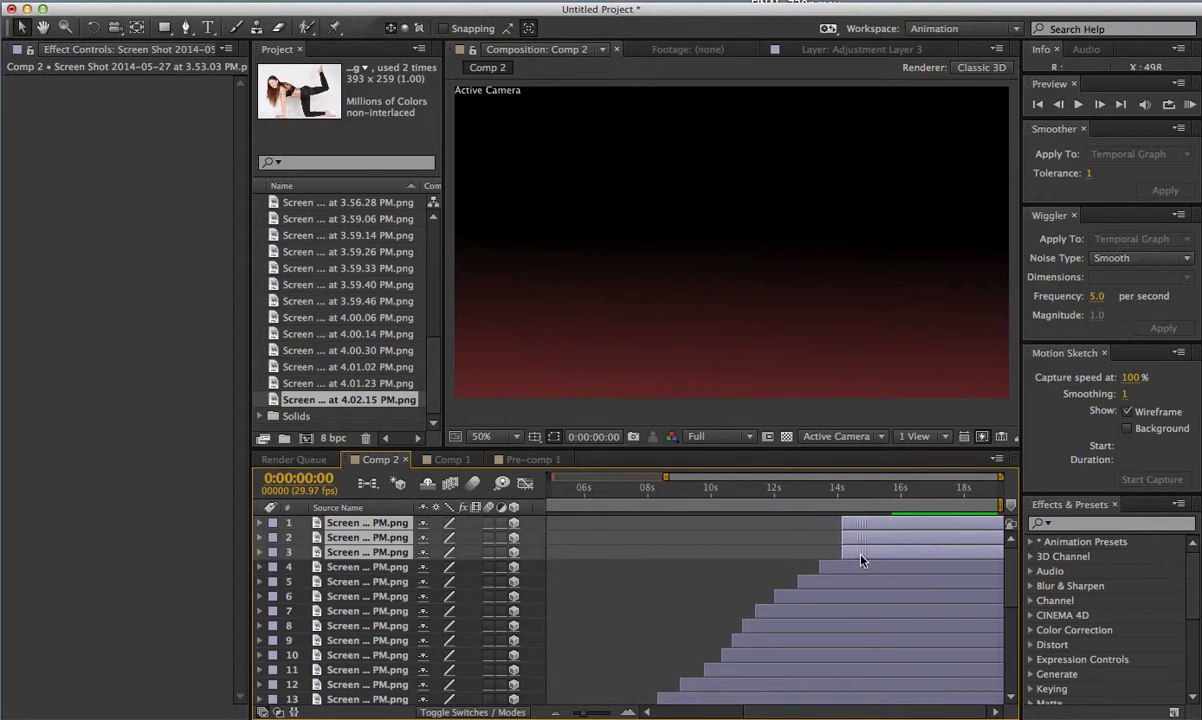
left_click(860, 553, "super")
mouse_move(932, 537)
left_mouse_down()
mouse_move(921, 544)
mouse_move(904, 527)
left_mouse_up()
left_click(886, 545, "super")
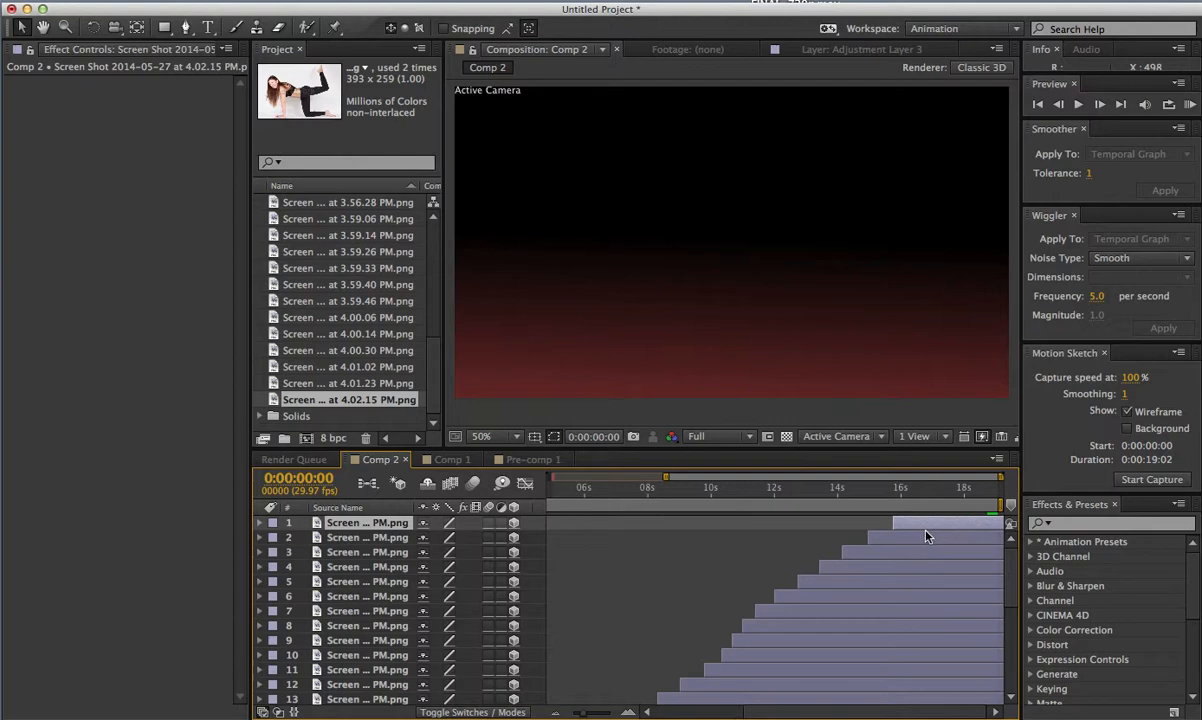
Step: Play the staggered fly-in from 0:00:06:00, and return the current time to 0:00:00:00
mouse_move(573, 497)
left_mouse_down()
mouse_move(557, 497)
mouse_move(1003, 503)
mouse_move(584, 505)
left_mouse_up()
key("space")
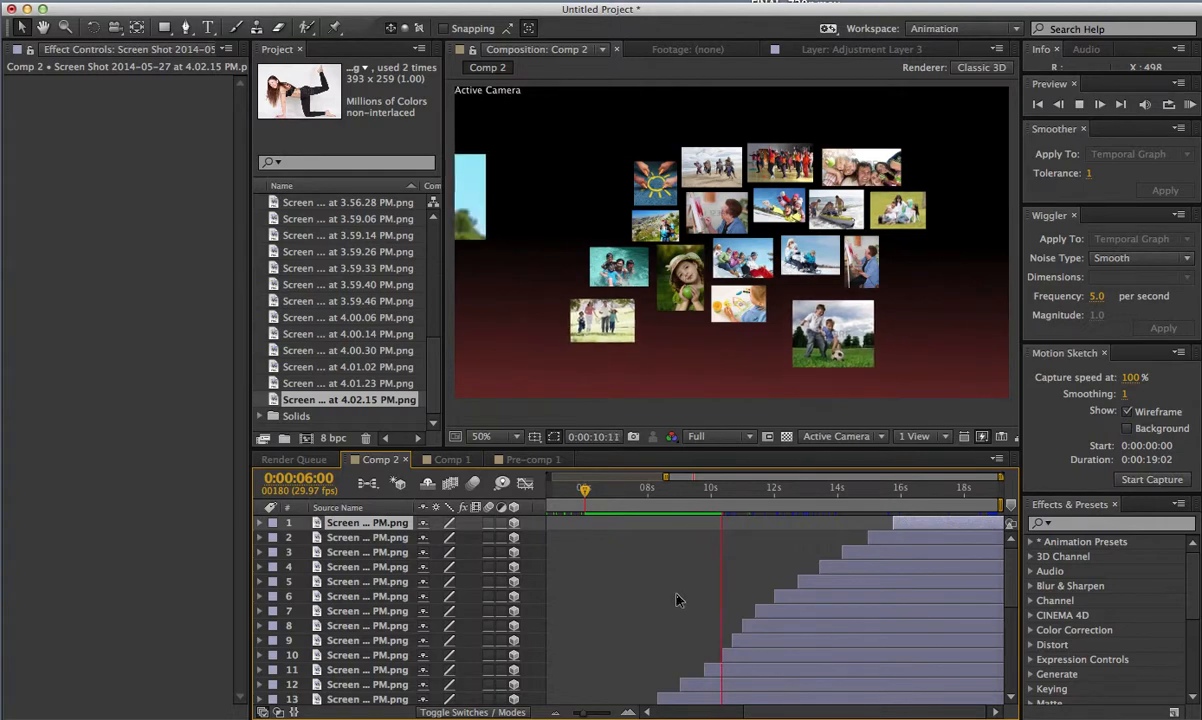
key("space")
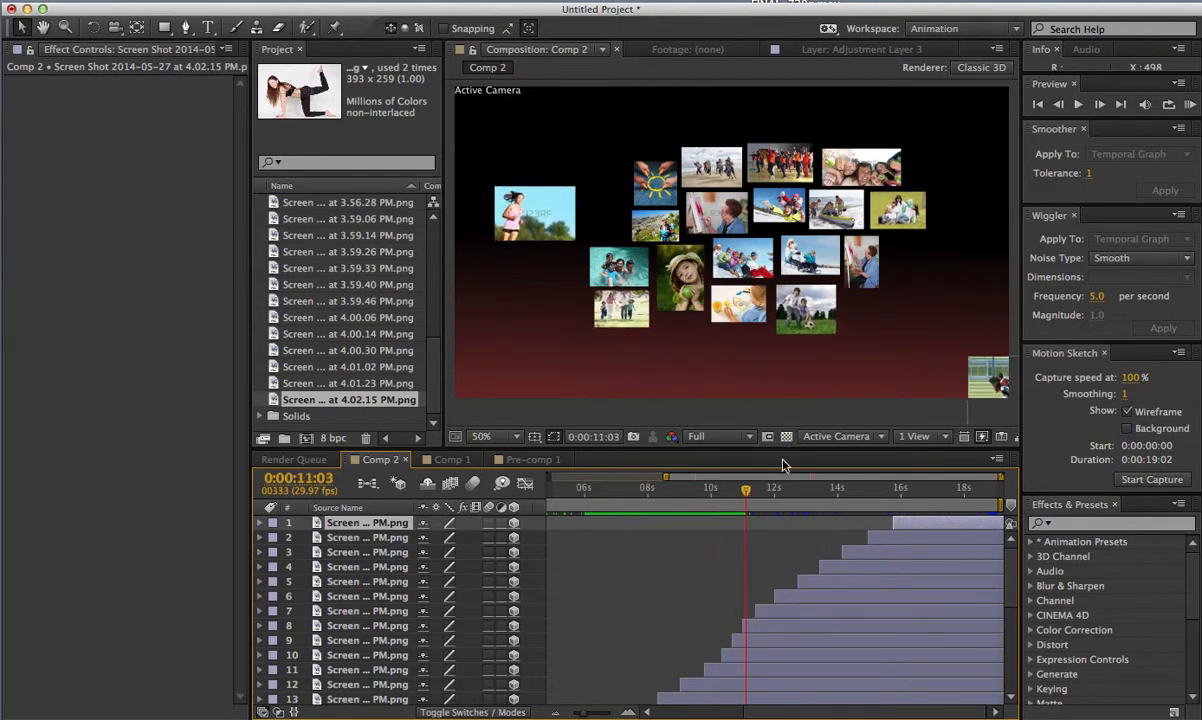
left_click_drag(746, 491, 486, 495)
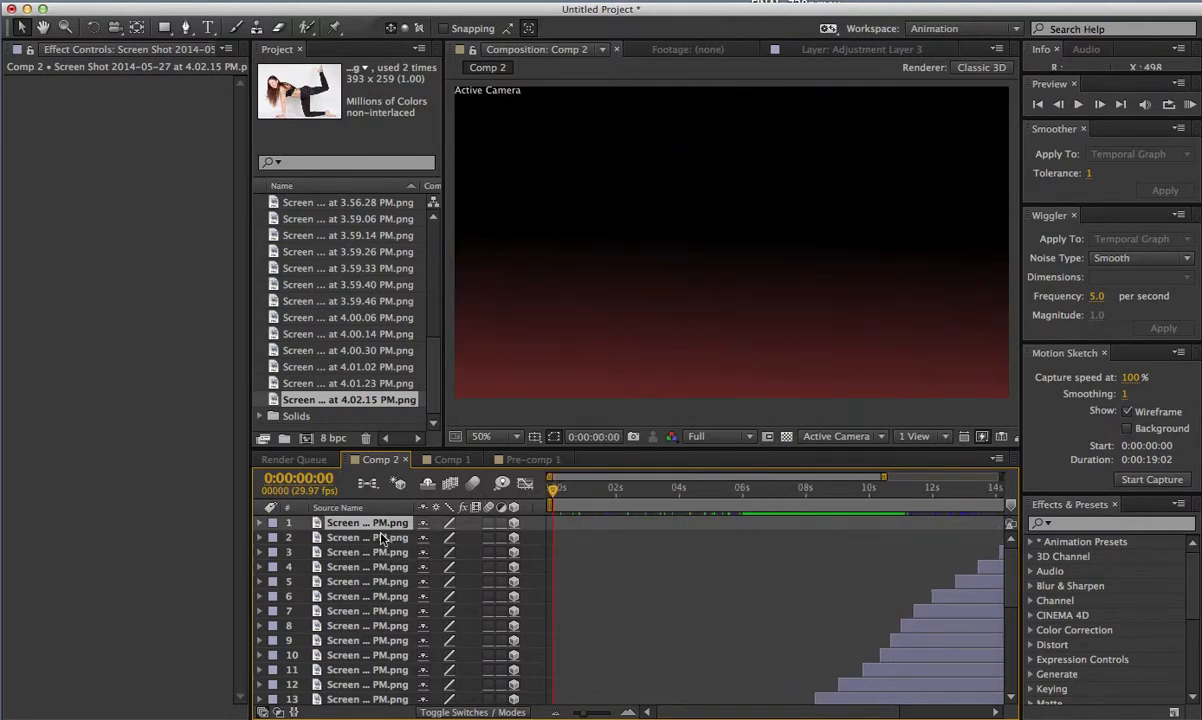
scroll(390, 575, "down", 5)
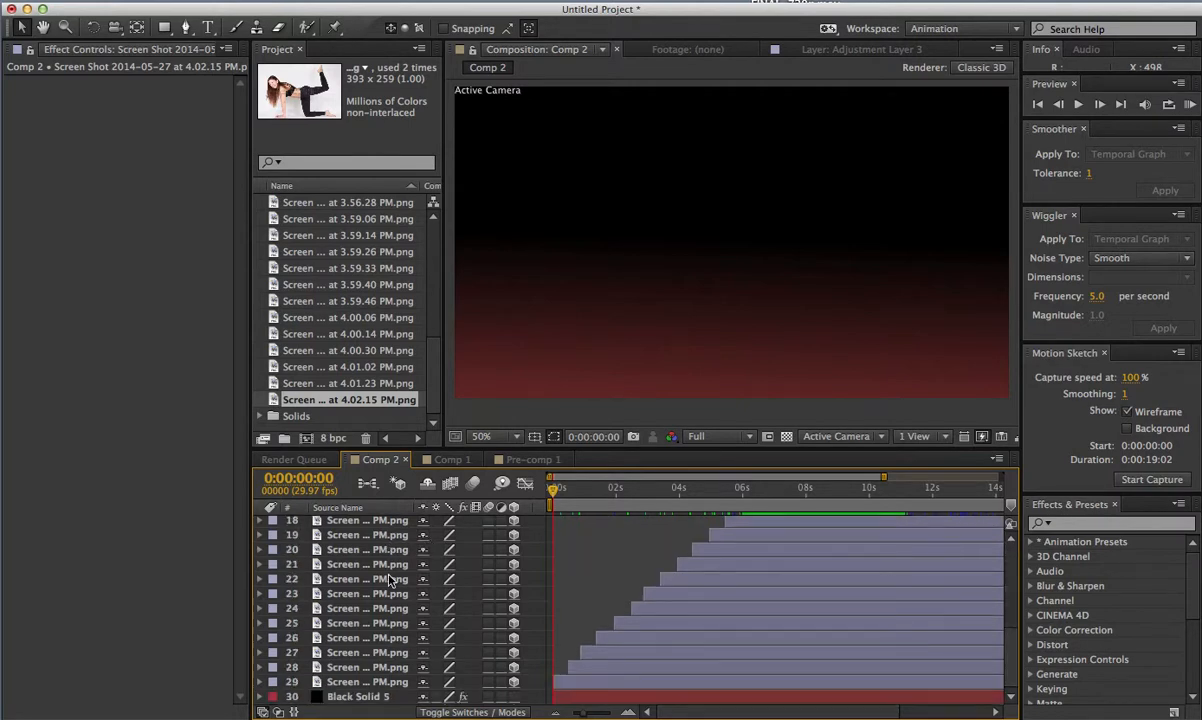
Step: Pre-compose image layers 1 to 29 into one new composition, moving all their attributes and leaving Black Solid 5 out
left_click(368, 683, "shift")
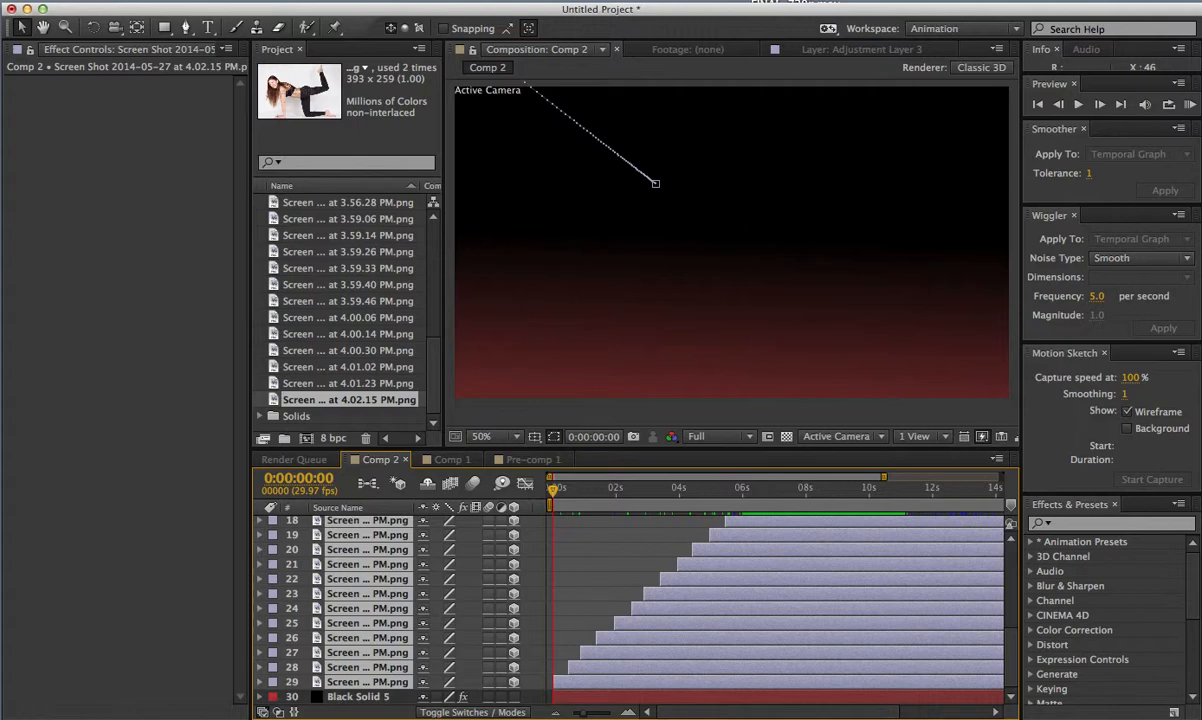
key("super+shift+c")
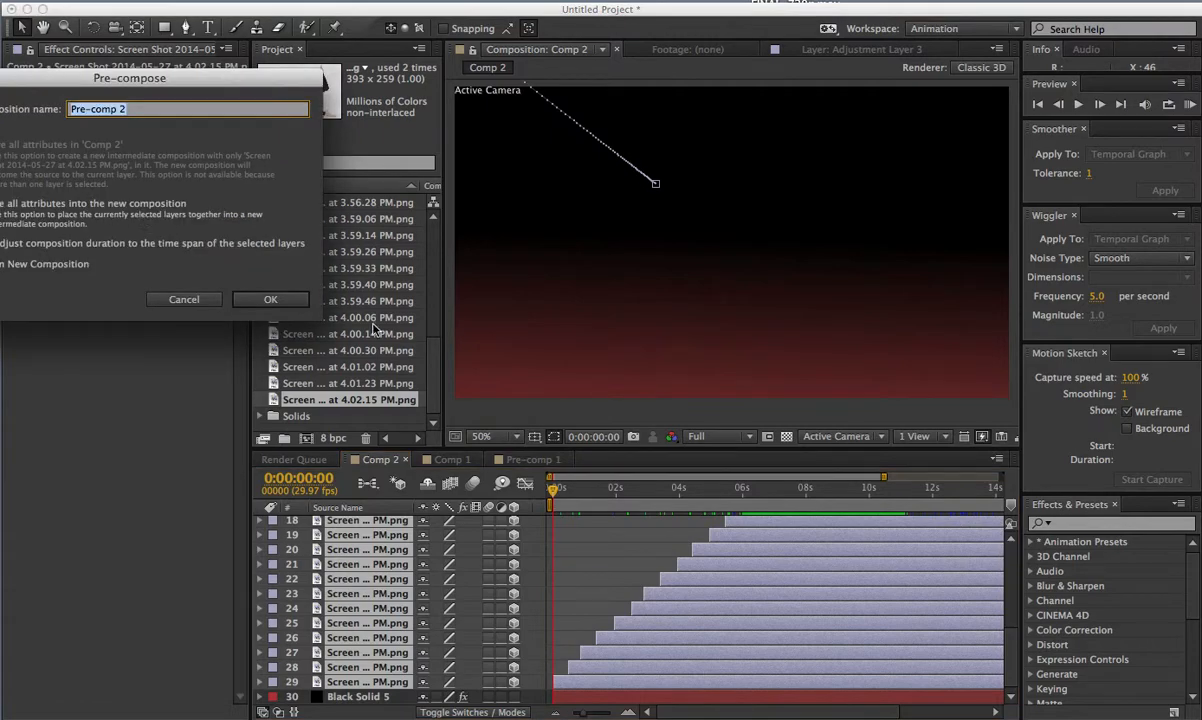
left_click(273, 300)
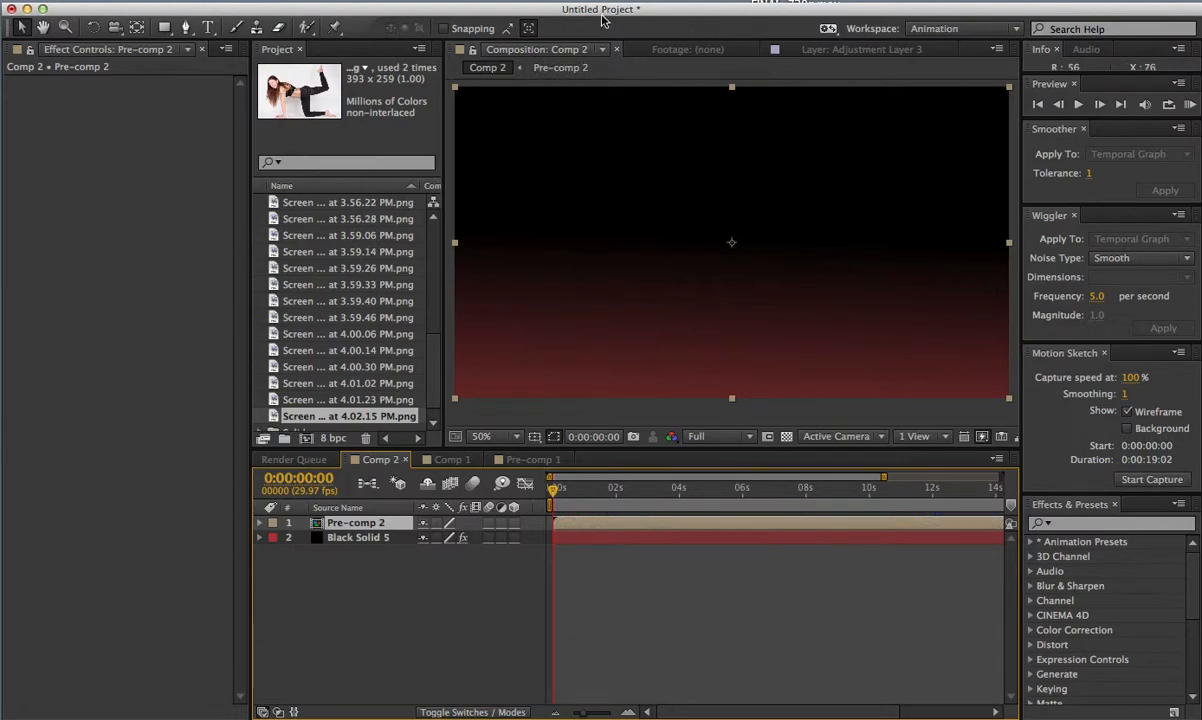
Step: At 0:00:08:01, give the pre-composed image layer a Glow effect with threshold 89.4% and radius 3.0
left_click_drag(601, 497, 808, 487)
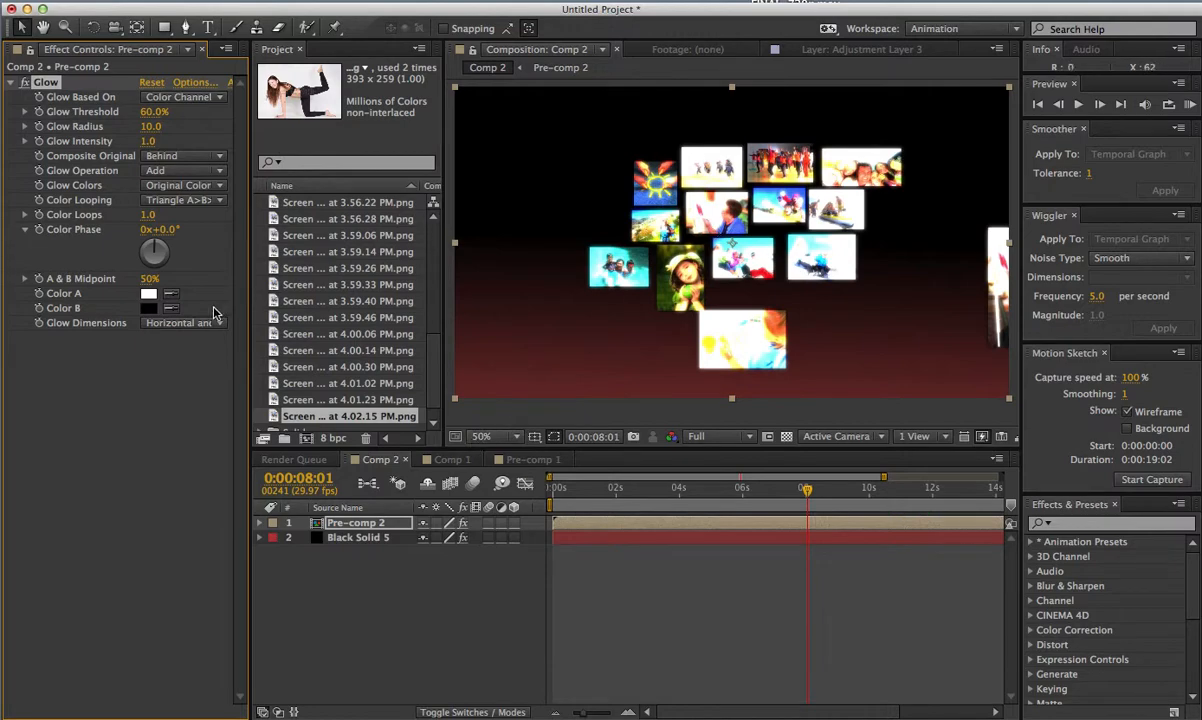
mouse_move(150, 117)
left_mouse_down()
mouse_move(222, 105)
mouse_move(132, 130)
left_mouse_up()
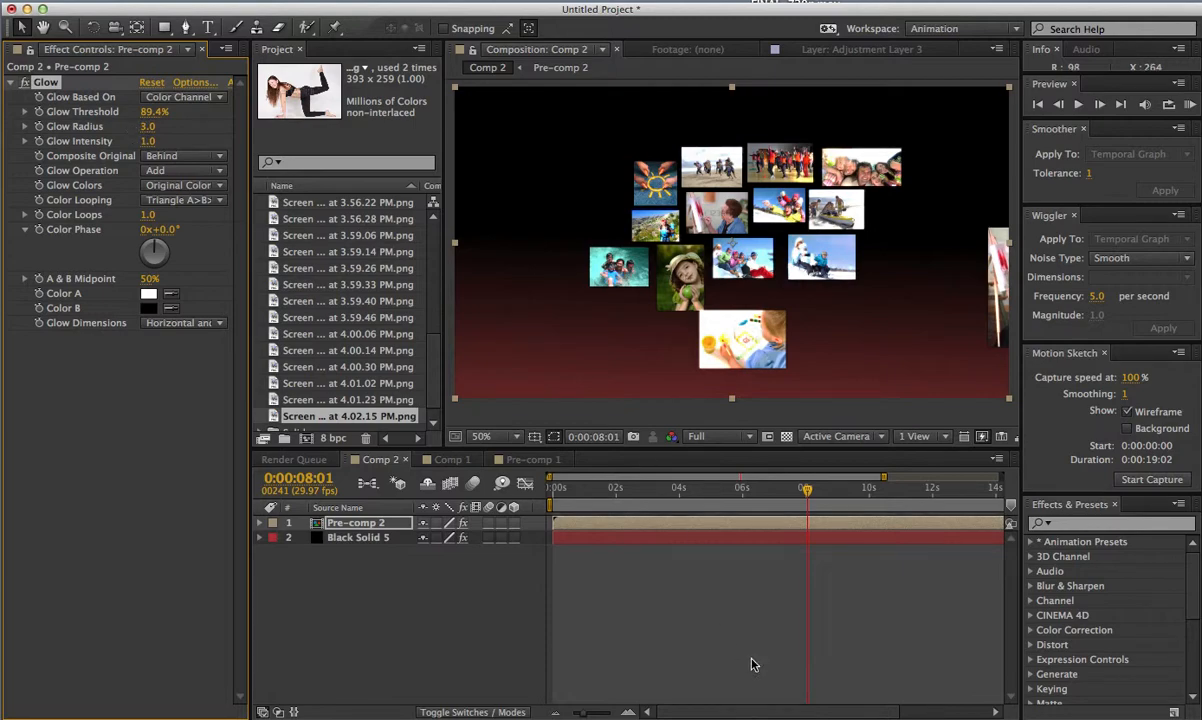
Step: Play the glowing collage from 0:00:00:00 twice to review the fly-in, stopping the second playback at 0:00:12:20
left_click_drag(808, 491, 474, 500)
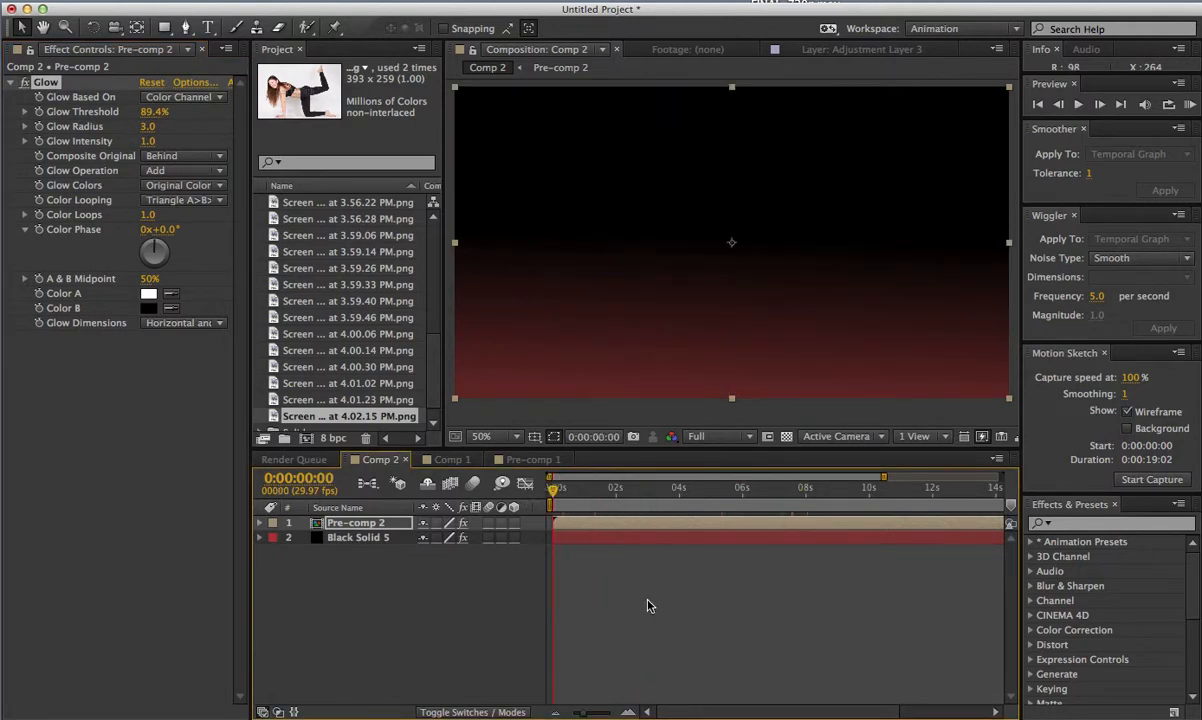
key("space")
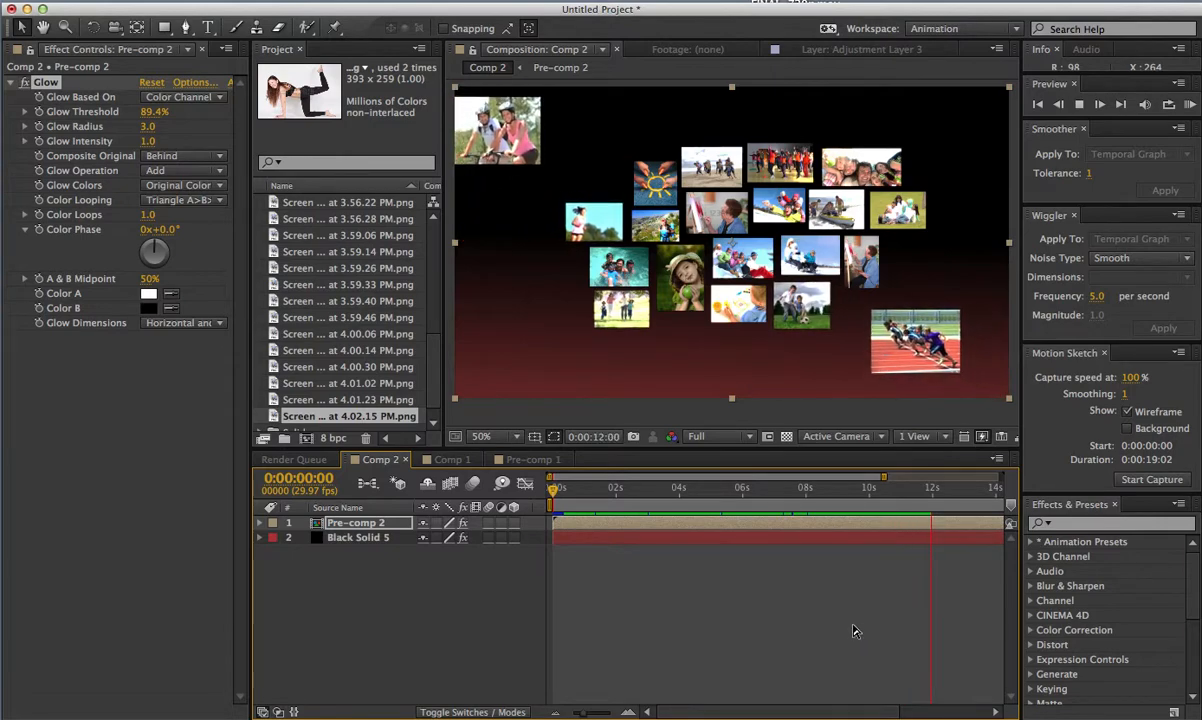
key("space")
left_click_drag(905, 497, 527, 489)
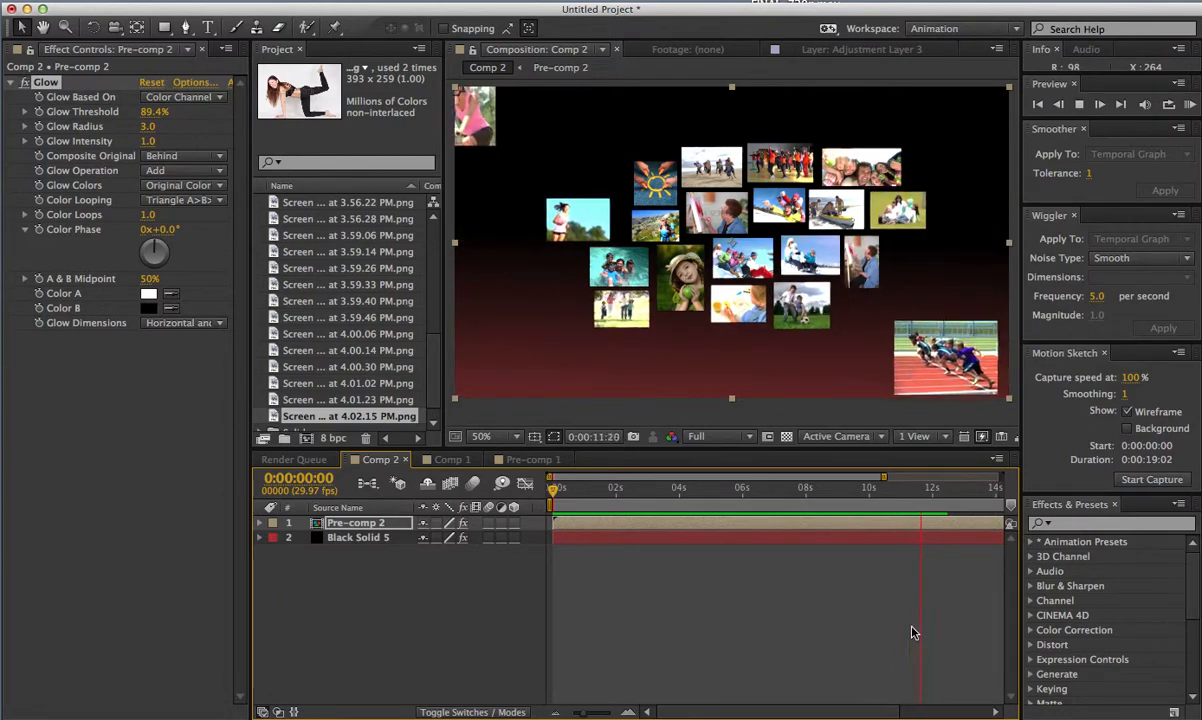
key("space")
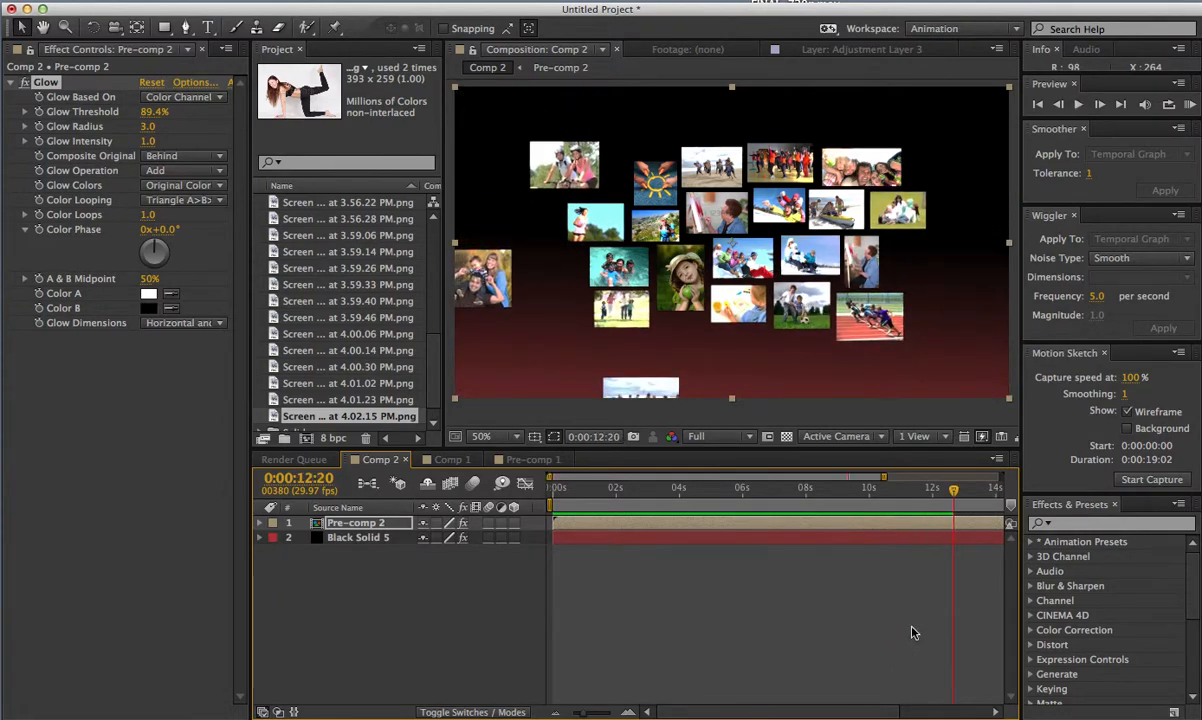